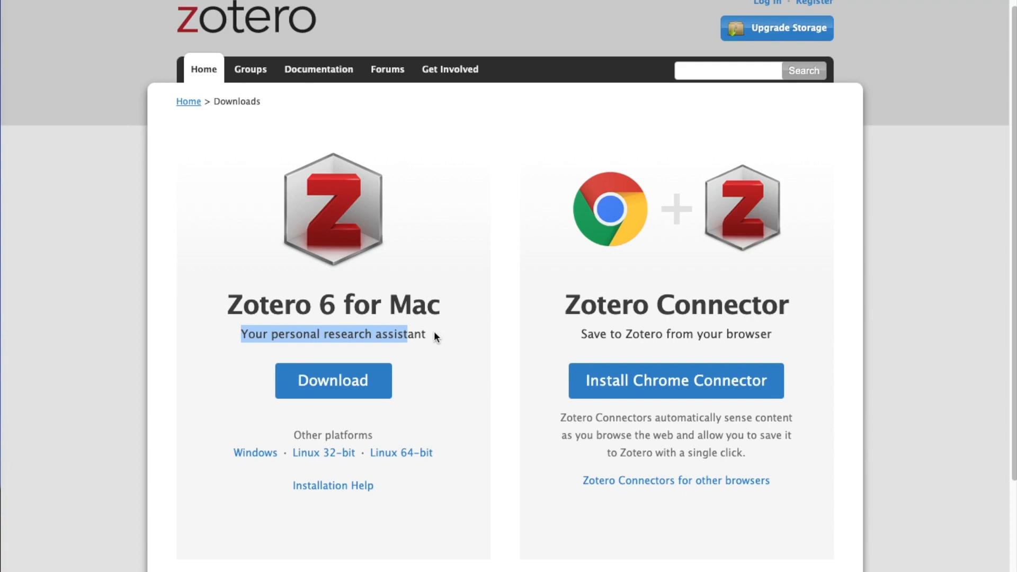
- Review the Zotero 6 for Mac and Zotero Connector download options and their descriptions on the downloads page
{"action": "left_click_drag", "start_coordinate": [566, 306], "coordinate": [679, 306]}
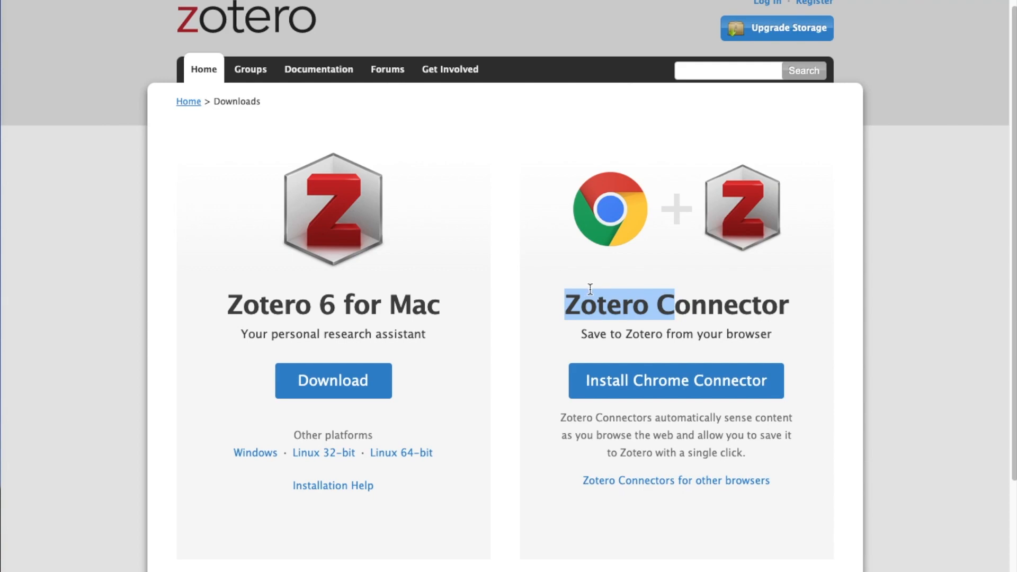
{"action": "left_click_drag", "start_coordinate": [234, 301], "coordinate": [312, 305]}
{"action": "double_click", "coordinate": [651, 305]}
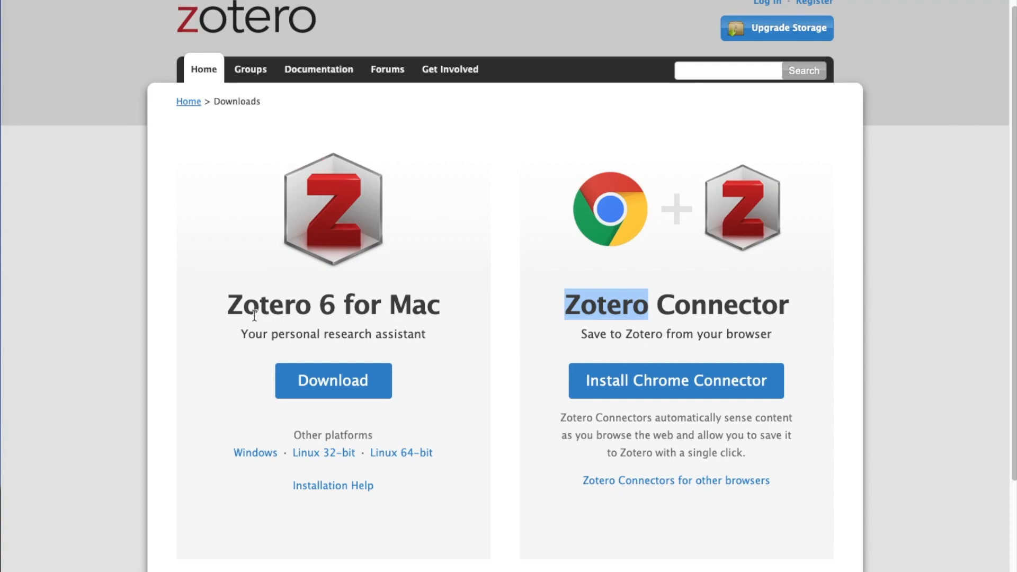
{"action": "left_click", "coordinate": [356, 366]}
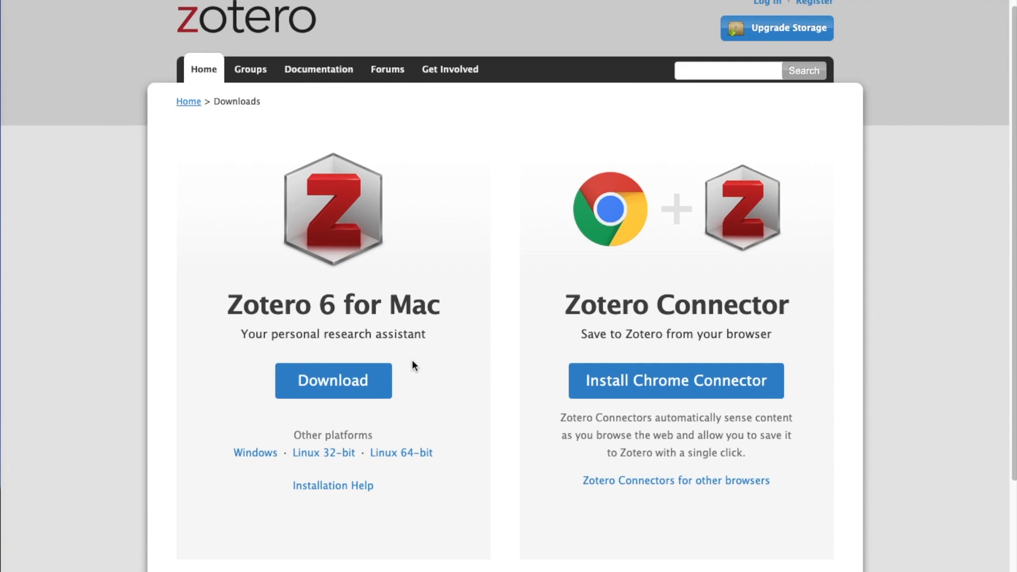
{"action": "left_click", "coordinate": [584, 336]}
{"action": "left_click_drag", "start_coordinate": [585, 336], "coordinate": [789, 336]}
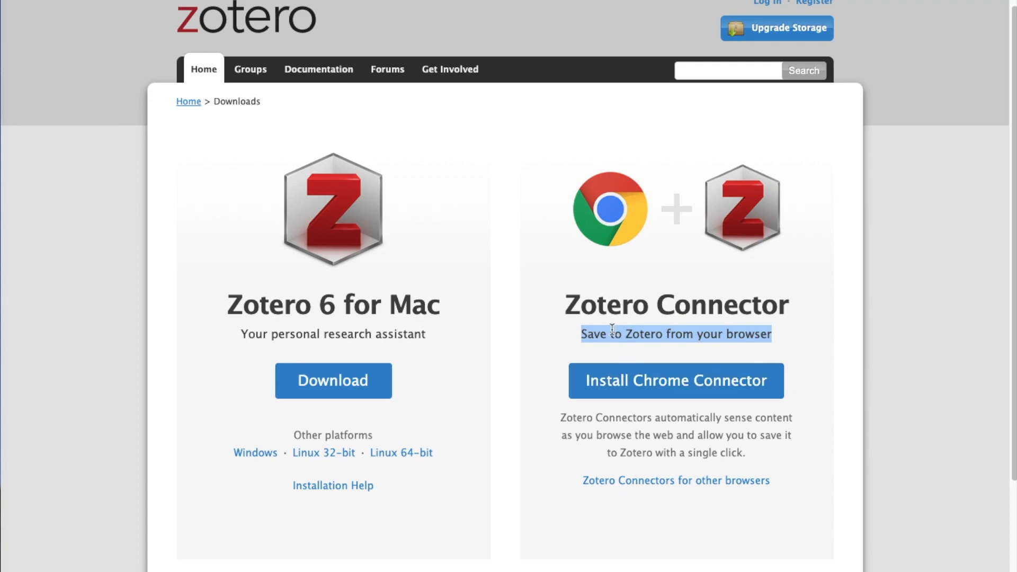
{"action": "triple_click", "coordinate": [496, 313]}
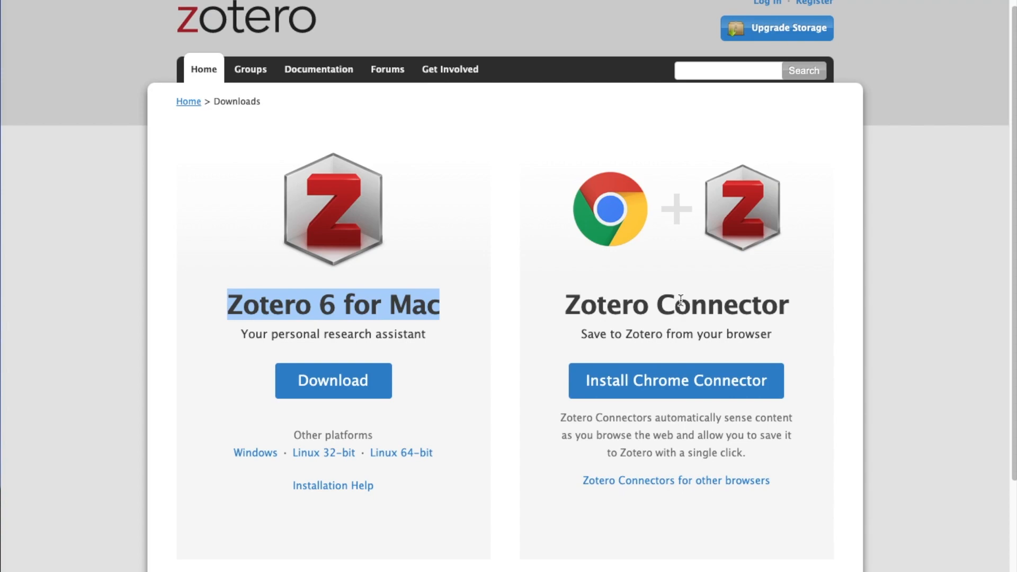
{"action": "left_click", "coordinate": [421, 328]}
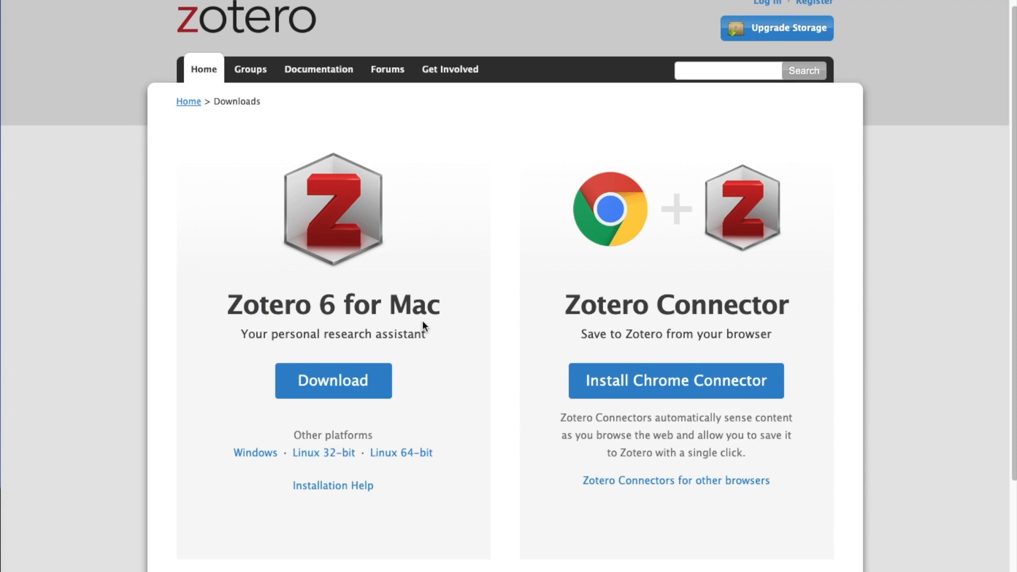
{"action": "left_click_drag", "start_coordinate": [227, 306], "coordinate": [442, 306]}
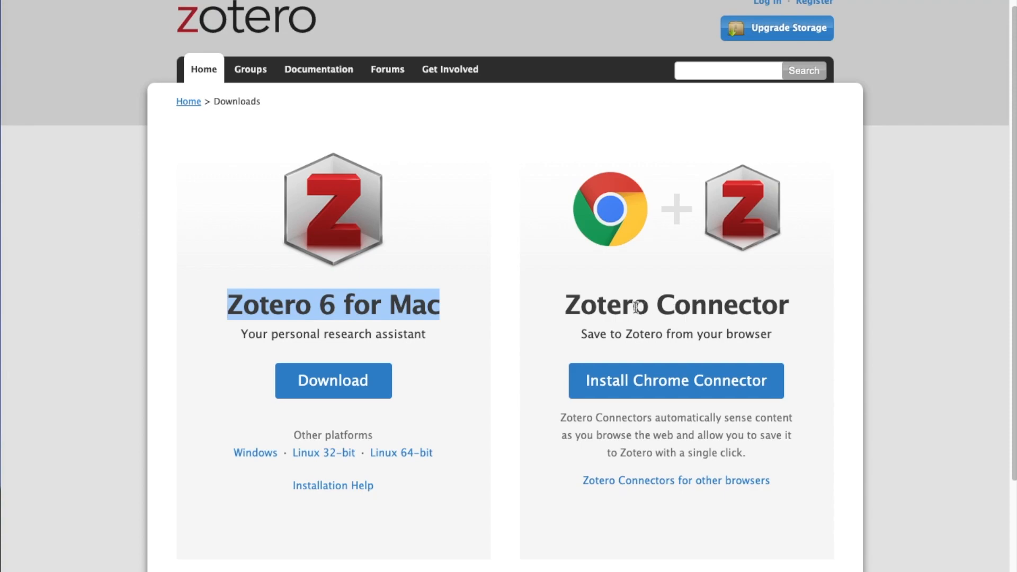
- Switch to the Zotero desktop app and reposition its window over the downloads page
{"action": "key", "text": "F4"}
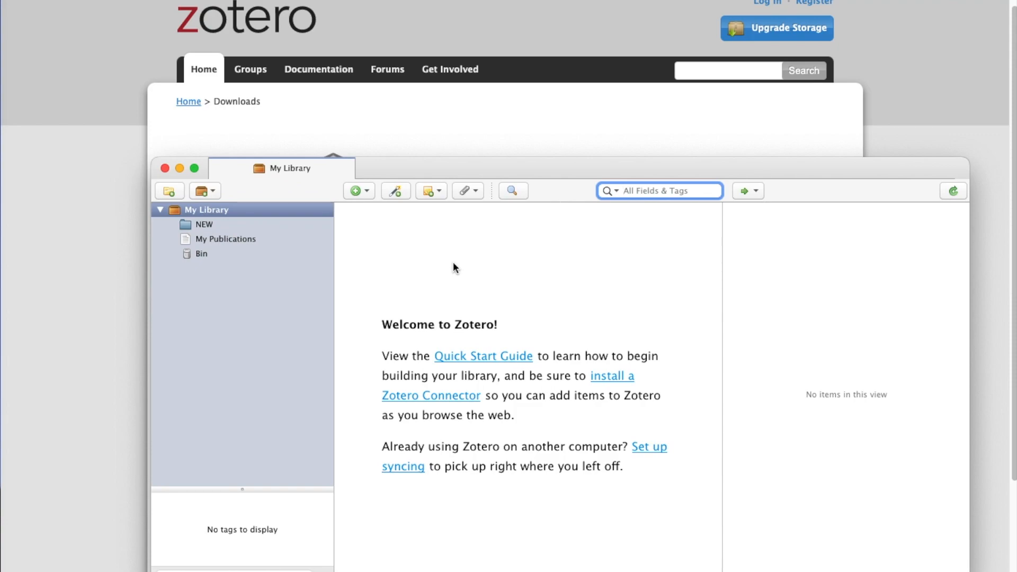
{"action": "left_click", "coordinate": [592, 171]}
{"action": "left_click_drag", "start_coordinate": [592, 172], "coordinate": [538, 156]}
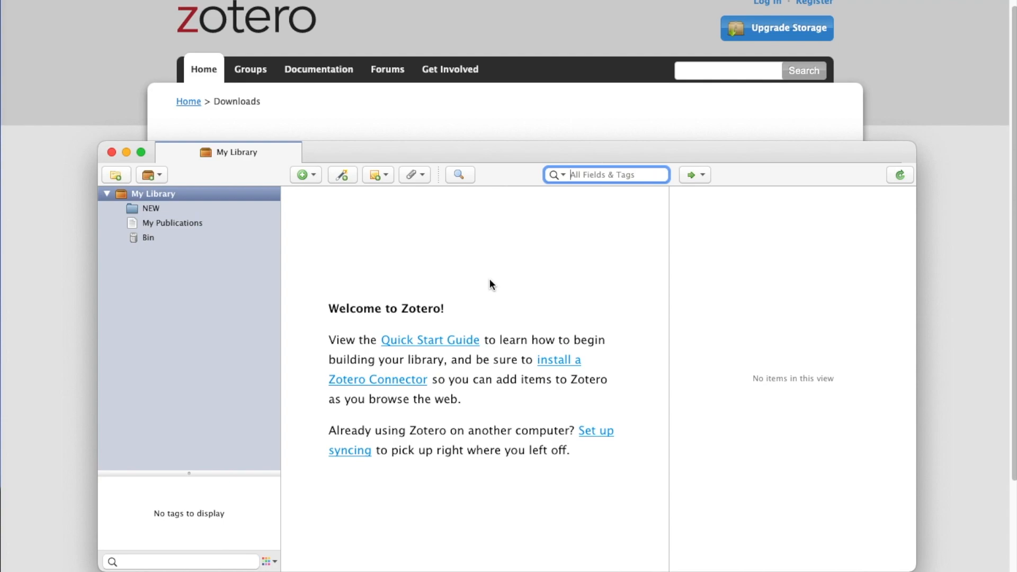
{"action": "left_click_drag", "start_coordinate": [501, 146], "coordinate": [471, 177]}
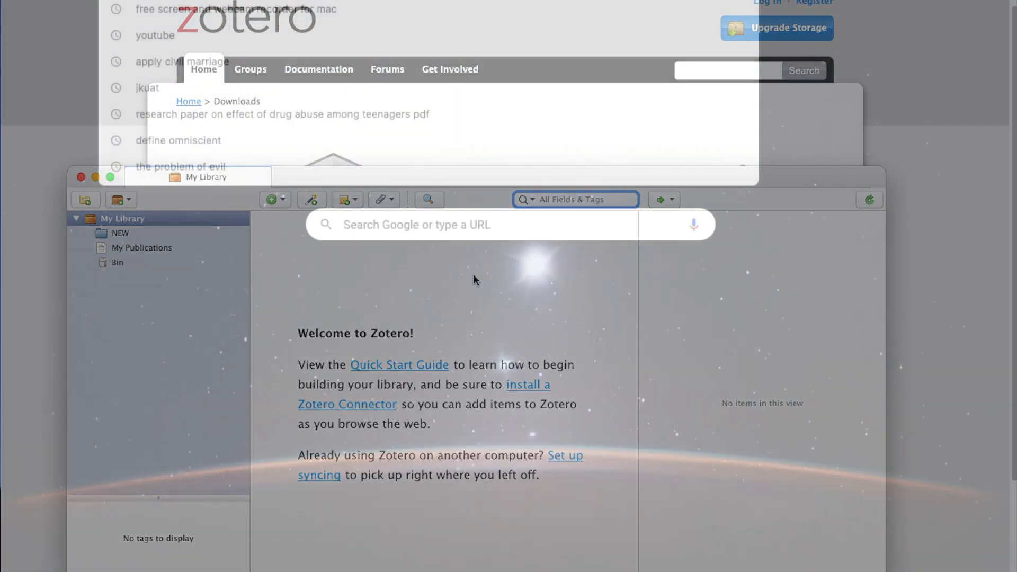
- Search Google for "imporatnce of marketing" and refine the query to "imporatnce of marketing pdf"
{"action": "type", "text": "i"}
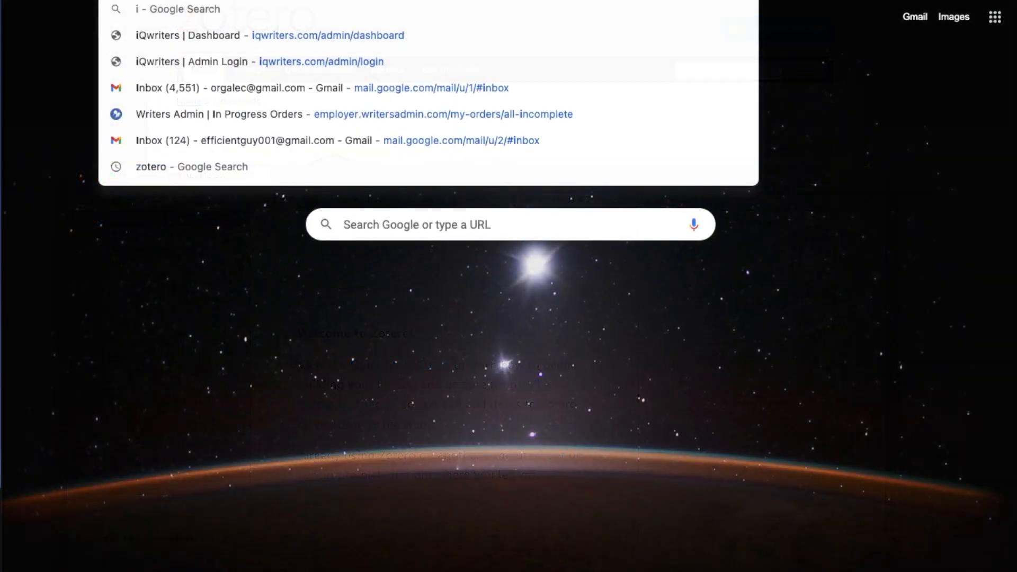
{"action": "type", "text": "mportance of marketing"}
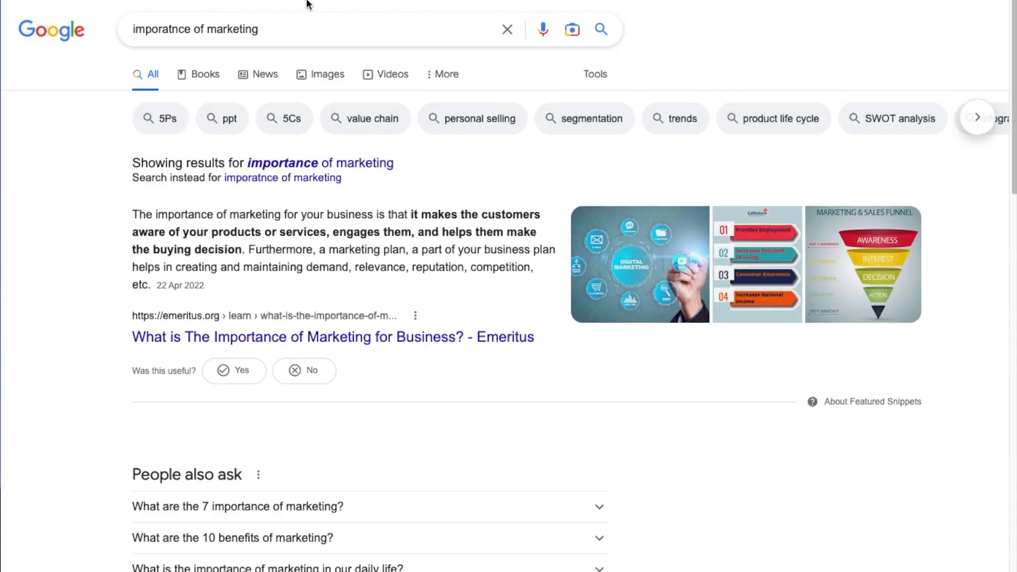
{"action": "left_click", "coordinate": [302, 24]}
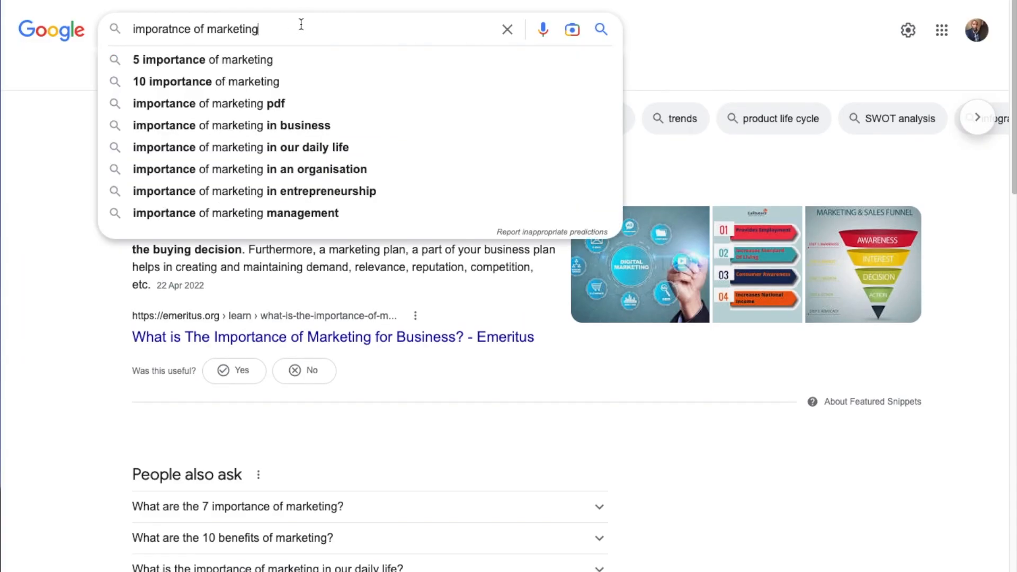
{"action": "type", "text": "pdf"}
{"action": "key", "text": "Return"}
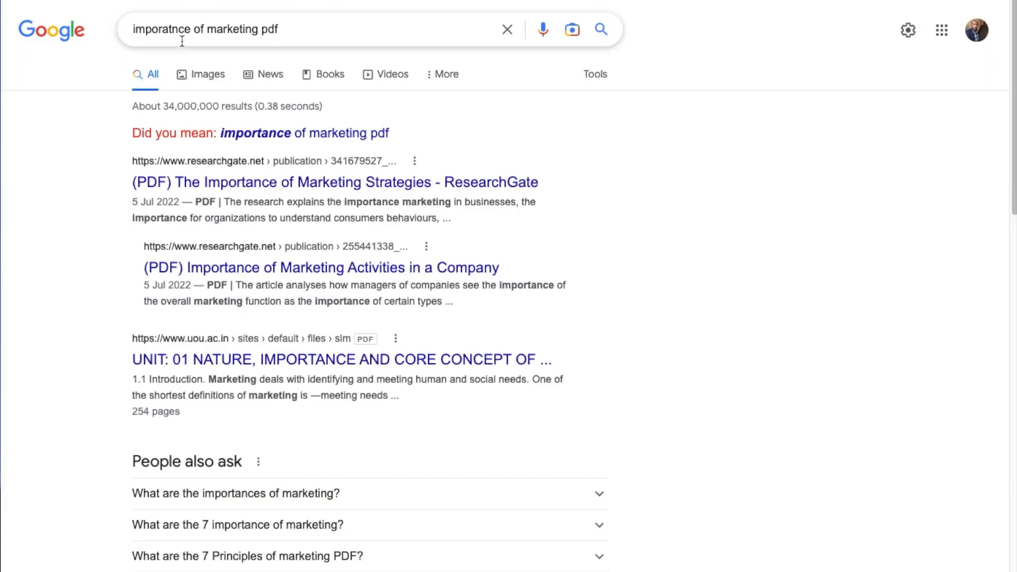
- Open the two ResearchGate results and the Emerald result "The importance of marketing strategy" in separate tabs
{"action": "left_click_drag", "start_coordinate": [278, 30], "coordinate": [94, 30]}
{"action": "left_click", "coordinate": [289, 186]}
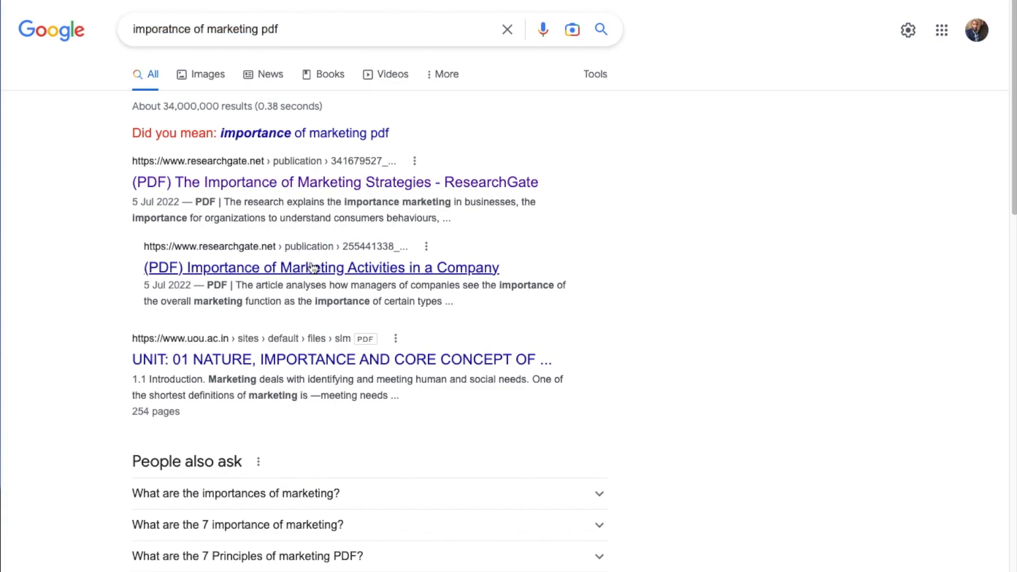
{"action": "scroll", "coordinate": [356, 212], "scroll_direction": "down", "scroll_amount": 5}
{"action": "scroll", "coordinate": [356, 214], "scroll_direction": "down", "scroll_amount": 6}
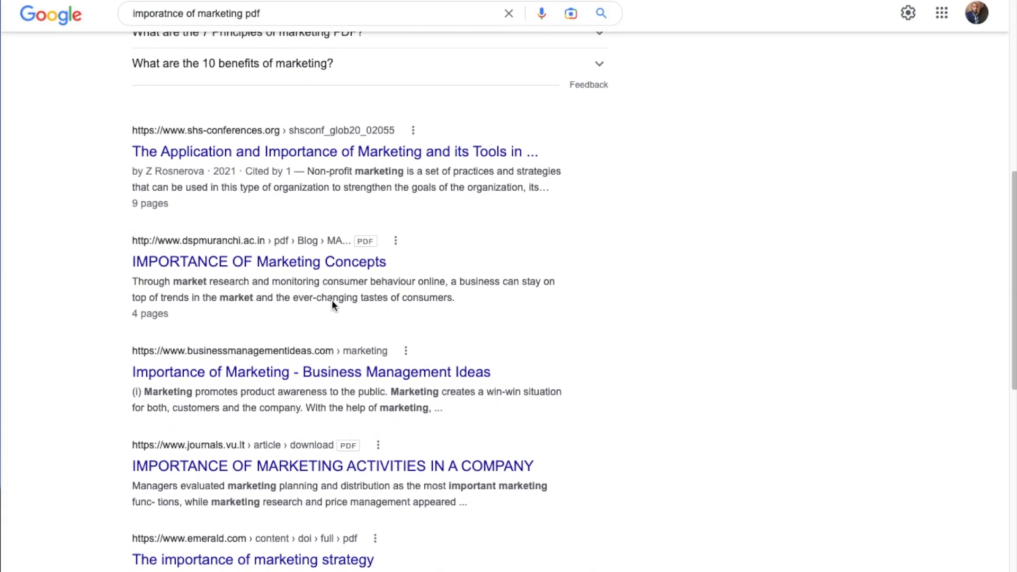
{"action": "scroll", "coordinate": [286, 379], "scroll_direction": "down", "scroll_amount": 3}
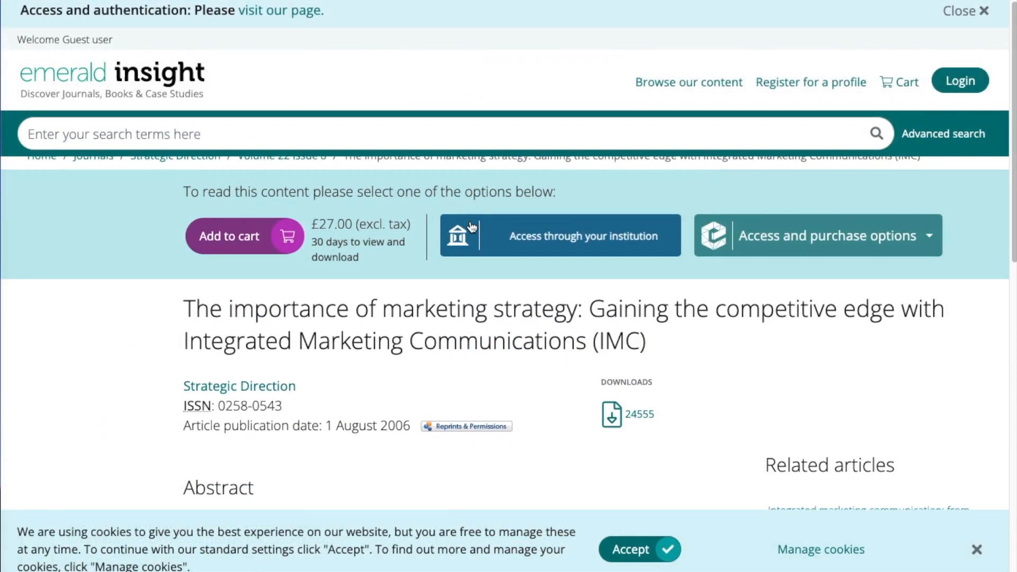
- Examine the titles, publication details and abstracts of the opened Emerald and ResearchGate marketing articles
{"action": "scroll", "coordinate": [473, 220], "scroll_direction": "down", "scroll_amount": 6}
{"action": "scroll", "coordinate": [473, 219], "scroll_direction": "up", "scroll_amount": 2}
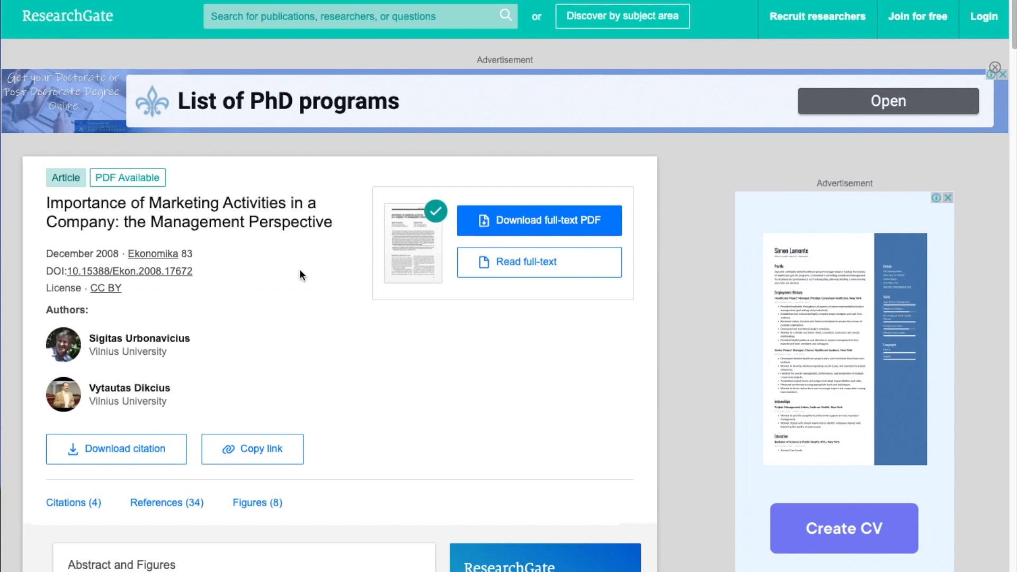
{"action": "scroll", "coordinate": [300, 270], "scroll_direction": "down", "scroll_amount": 1}
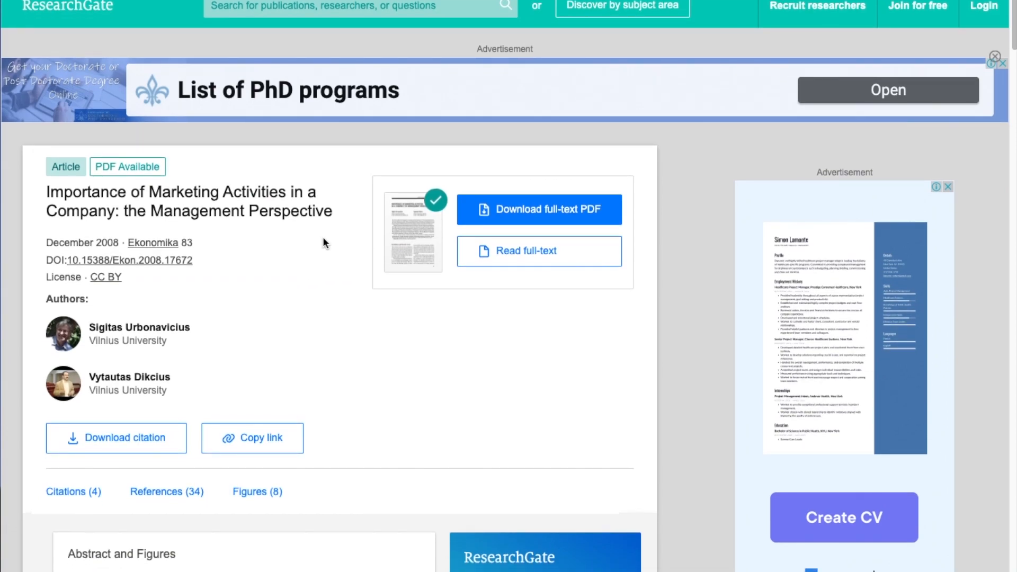
{"action": "left_click_drag", "start_coordinate": [46, 193], "coordinate": [332, 213]}
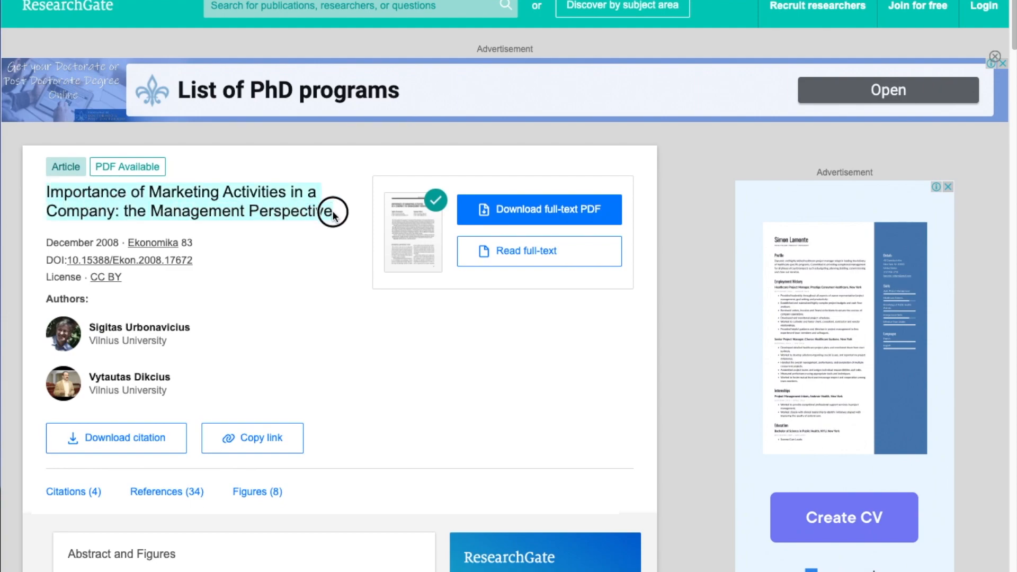
{"action": "left_click", "coordinate": [276, 186]}
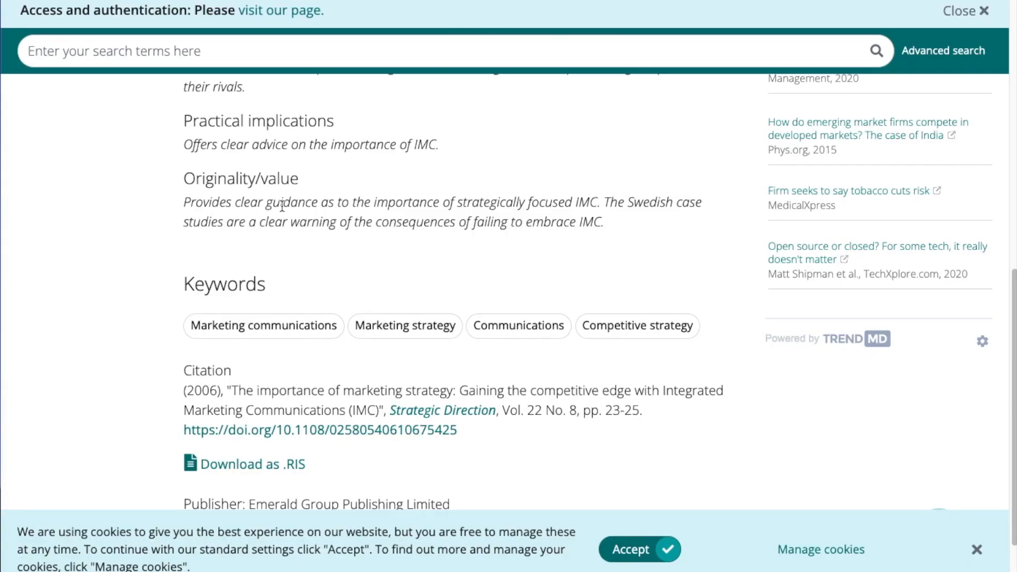
{"action": "scroll", "coordinate": [329, 157], "scroll_direction": "up", "scroll_amount": 15}
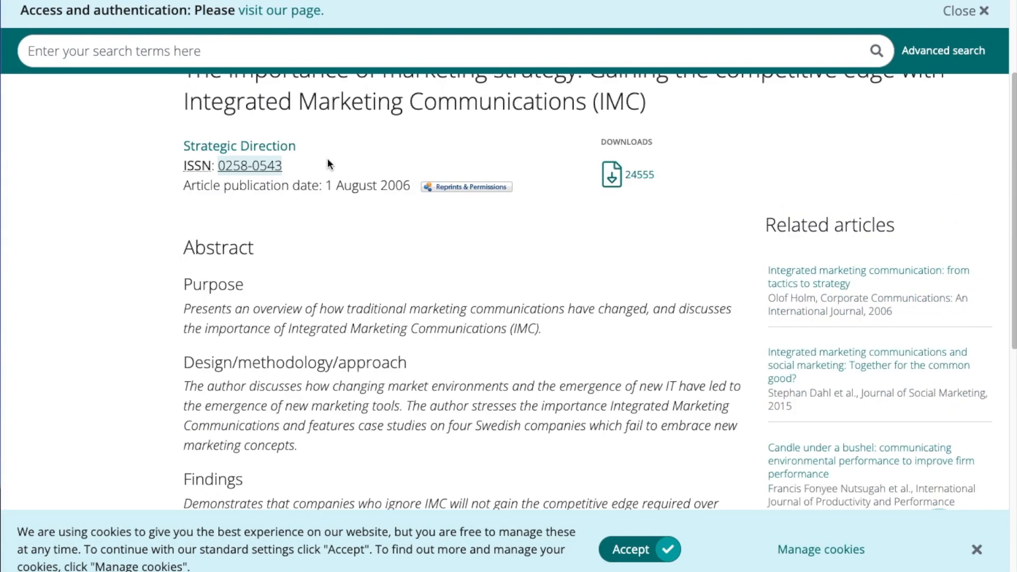
{"action": "scroll", "coordinate": [329, 158], "scroll_direction": "up", "scroll_amount": 1}
{"action": "left_click_drag", "start_coordinate": [222, 324], "coordinate": [494, 332]}
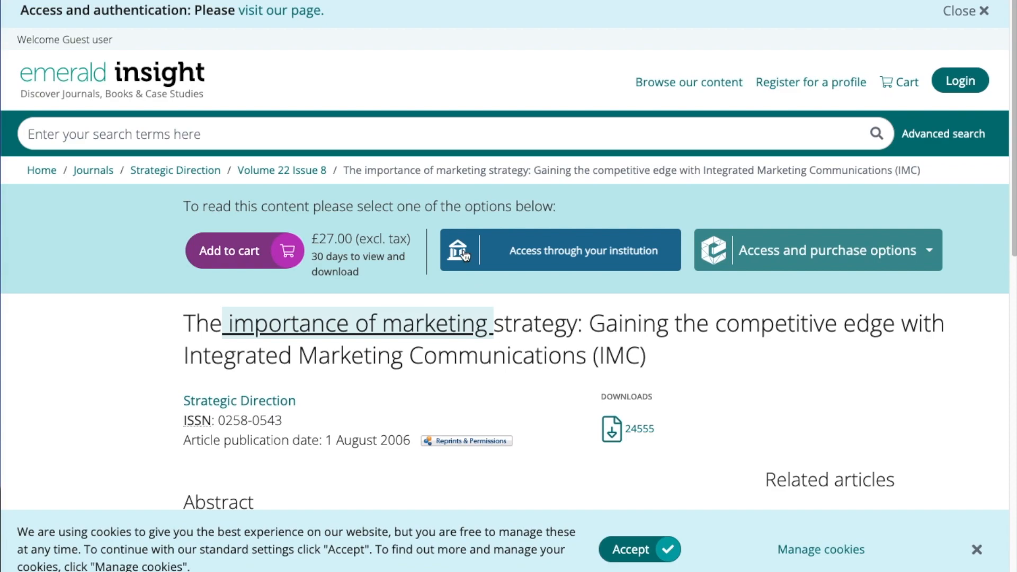
- Switch to Zotero, reposition its window and add a new Journal Article item to My Library
{"action": "left_click", "coordinate": [1, 343]}
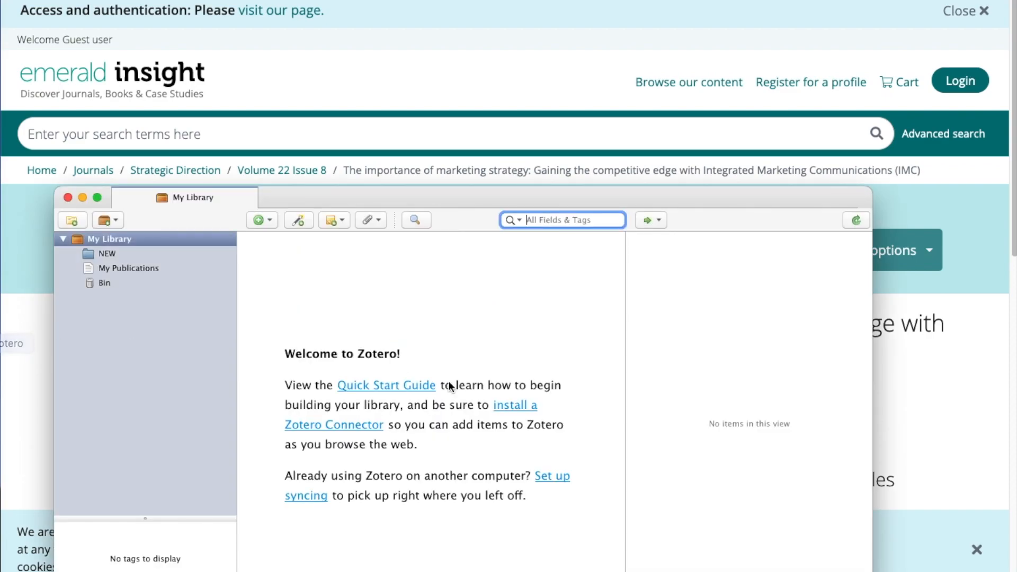
{"action": "left_click_drag", "start_coordinate": [436, 197], "coordinate": [472, 152]}
{"action": "scroll", "coordinate": [347, 229], "scroll_direction": "down", "scroll_amount": 3}
{"action": "scroll", "coordinate": [346, 229], "scroll_direction": "up", "scroll_amount": 3}
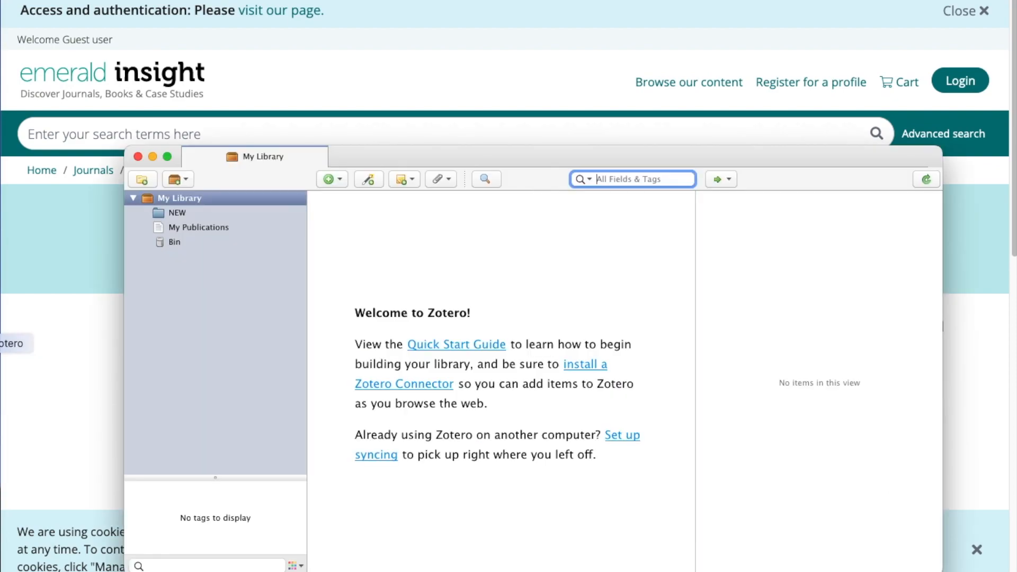
{"action": "left_click", "coordinate": [3, 343]}
{"action": "left_click", "coordinate": [339, 180]}
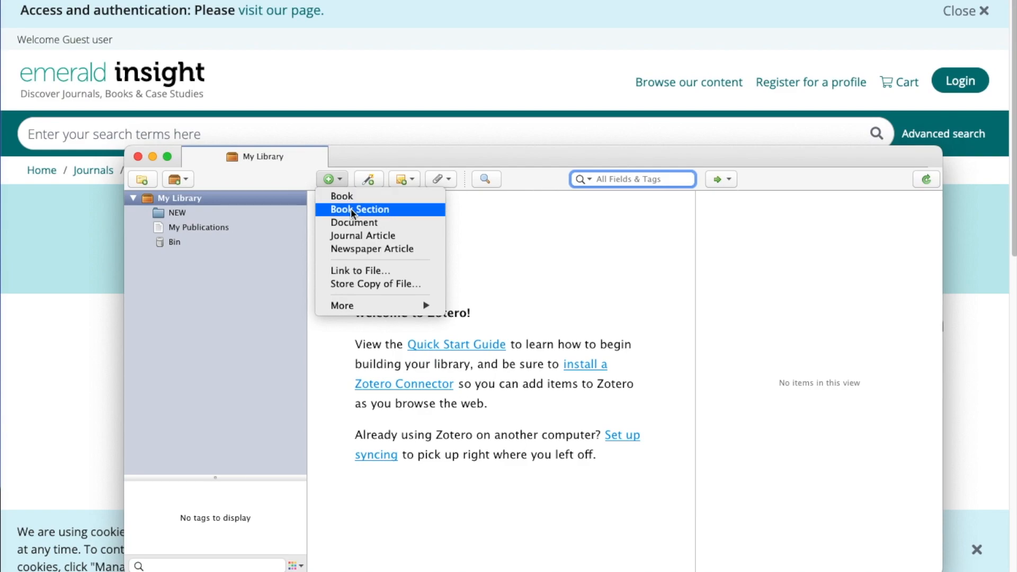
{"action": "mouse_move", "coordinate": [365, 306]}
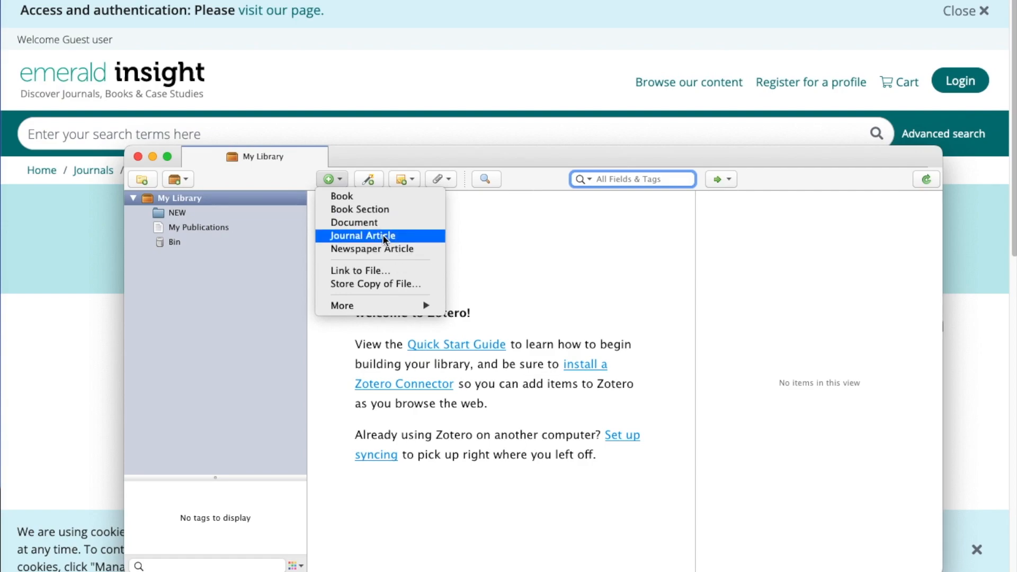
{"action": "left_click", "coordinate": [384, 236]}
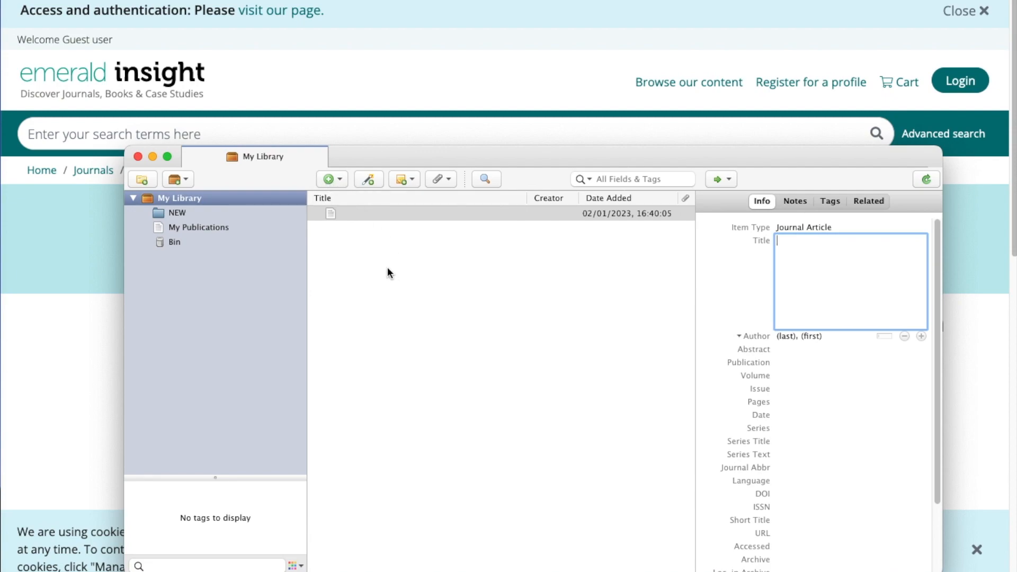
- Copy "Importance of Marketing Activities in a Company: the Management Perspective" from the ResearchGate page into the new item's Title
{"action": "left_click", "coordinate": [802, 261]}
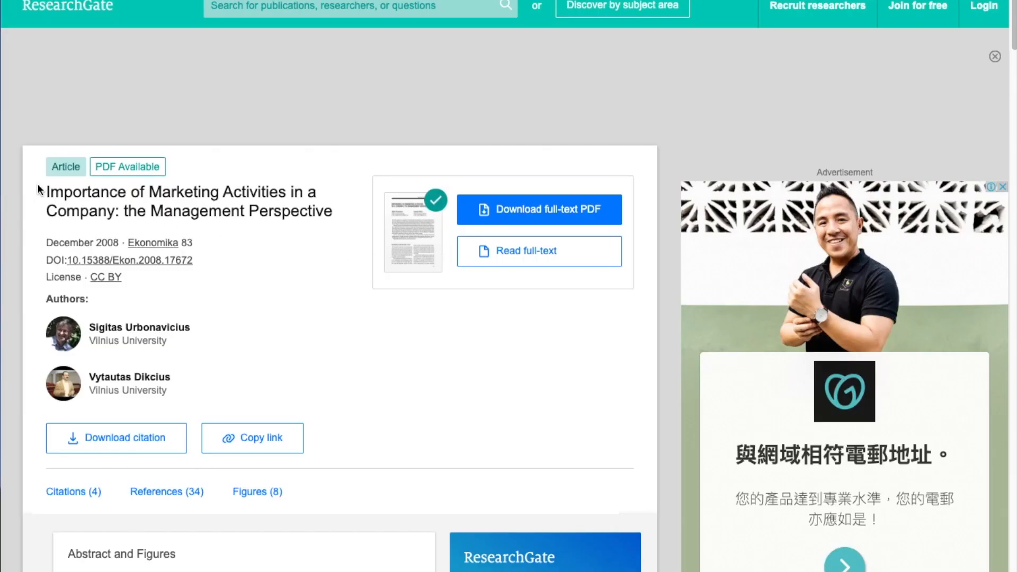
{"action": "left_click", "coordinate": [47, 192]}
{"action": "left_click_drag", "start_coordinate": [47, 191], "coordinate": [336, 211]}
{"action": "right_click", "coordinate": [287, 207]}
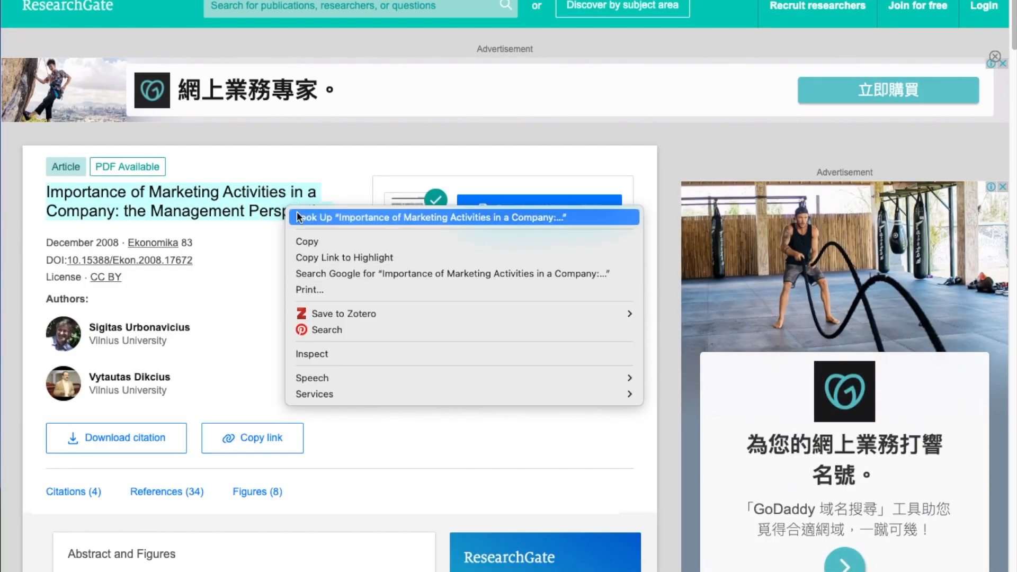
{"action": "left_click", "coordinate": [347, 242]}
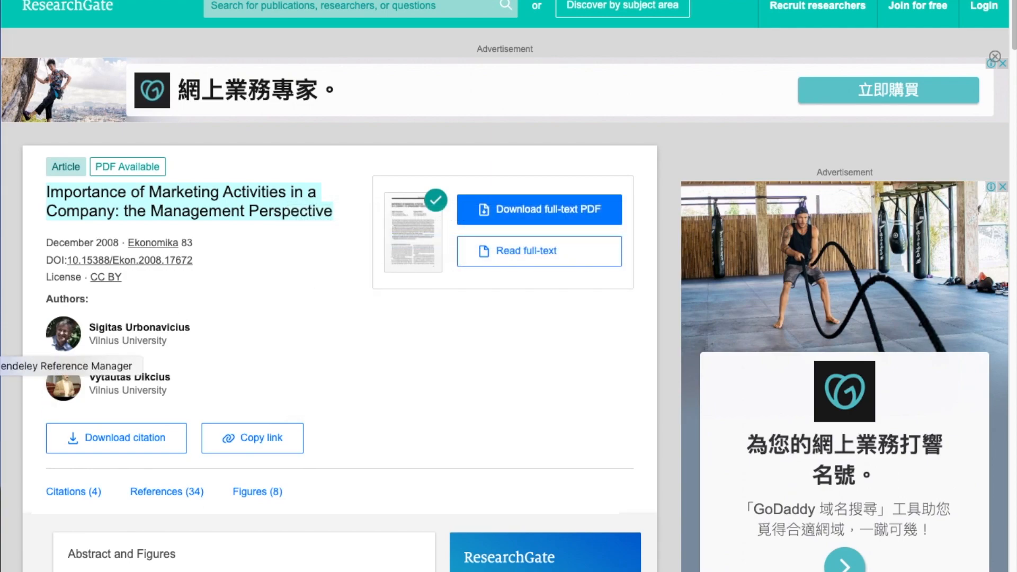
{"action": "left_click", "coordinate": [3, 343]}
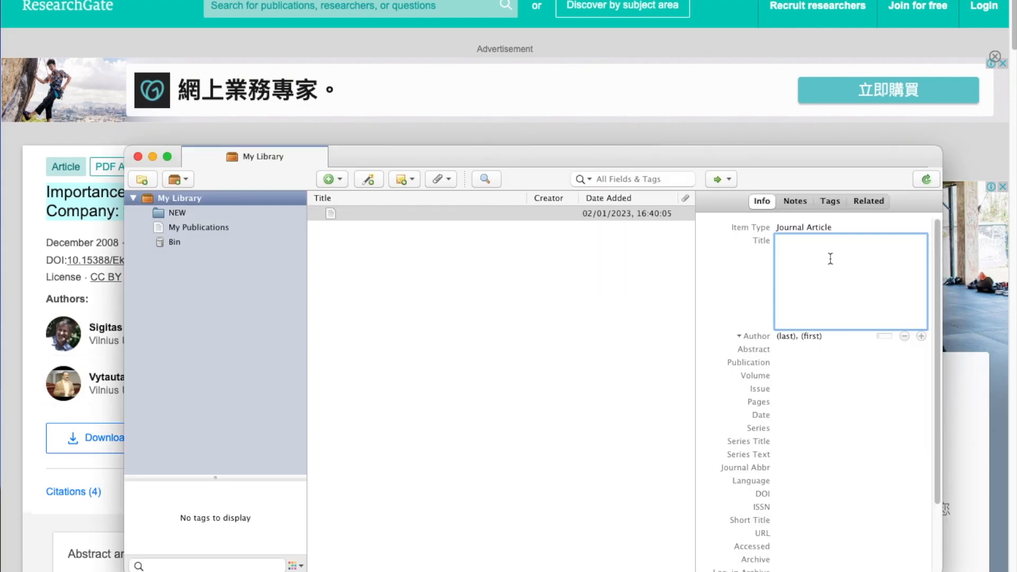
{"action": "key", "text": "super+v"}
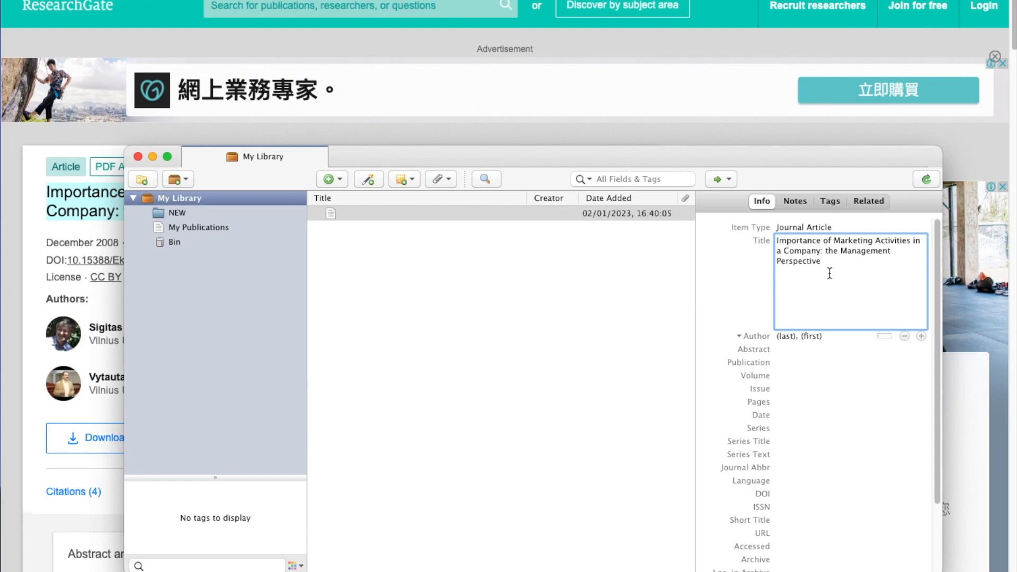
- Examine the new article's empty detail fields one by one, from Author, Abstract and Publication through Series and Journal Abbr to DOI
{"action": "left_click", "coordinate": [819, 338]}
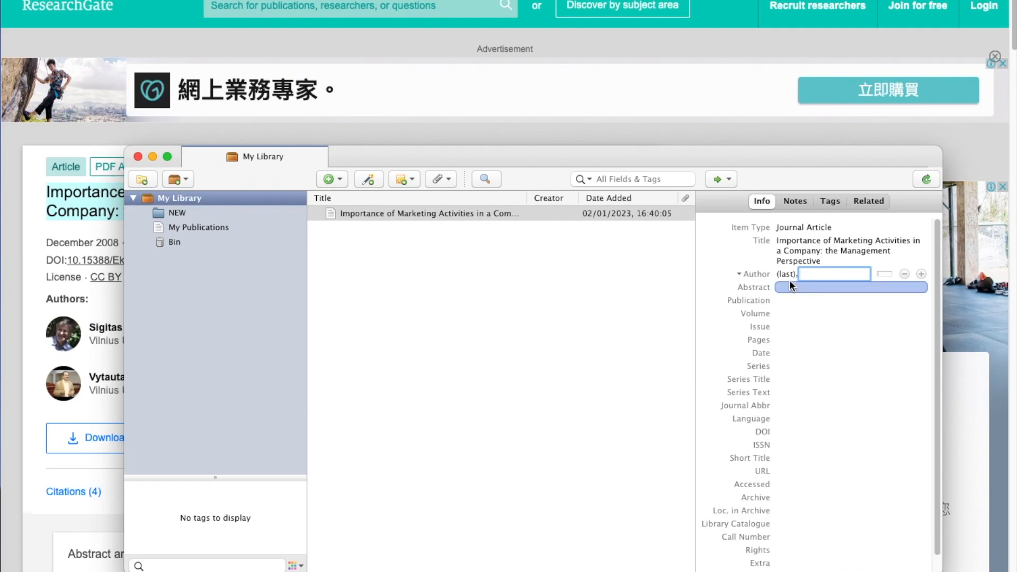
{"action": "key", "text": "Tab"}
{"action": "key", "text": "Tab"}
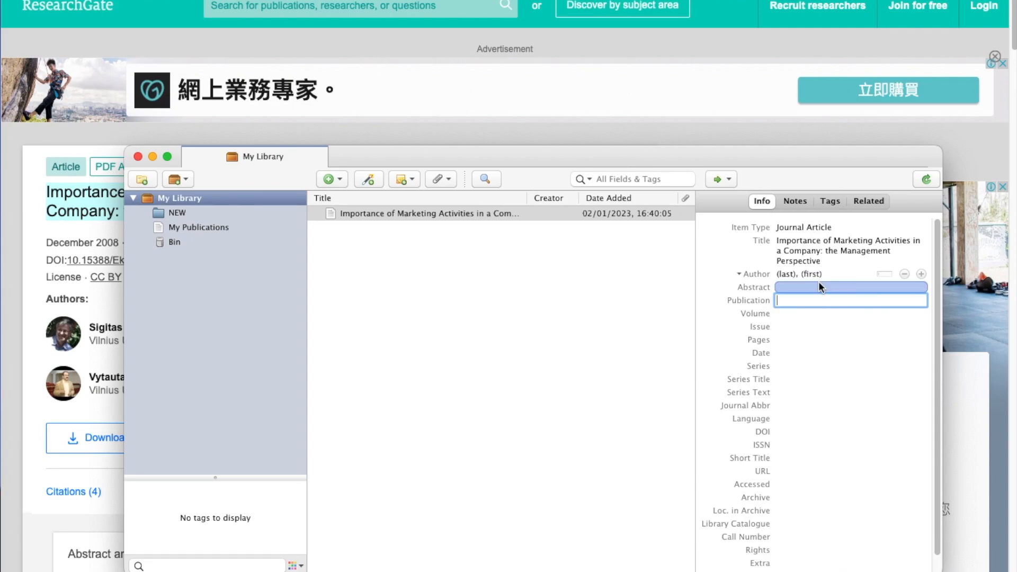
{"action": "left_click", "coordinate": [783, 312]}
{"action": "left_click", "coordinate": [790, 329]}
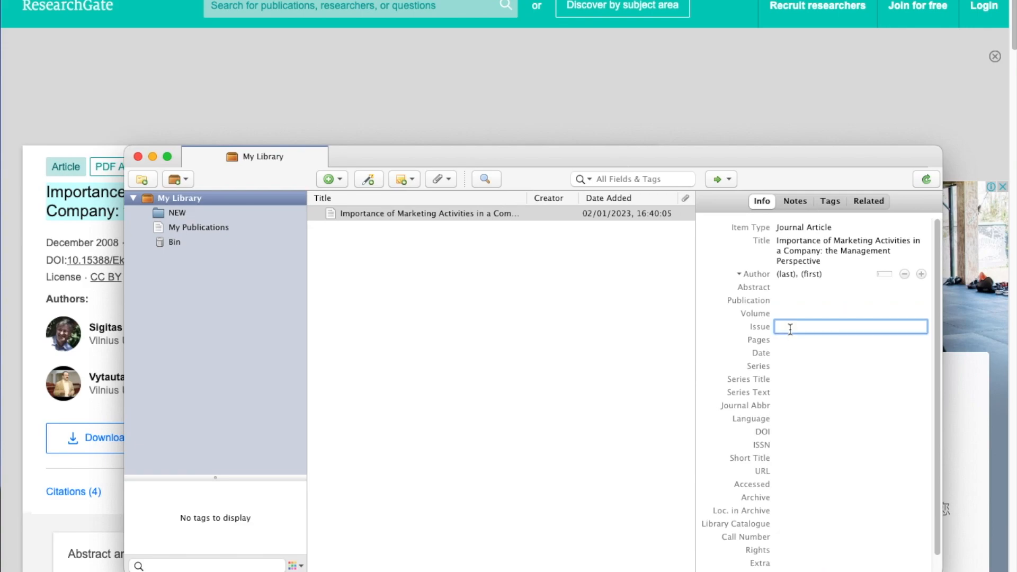
{"action": "left_click", "coordinate": [790, 341]}
{"action": "left_click", "coordinate": [788, 352]}
{"action": "left_click", "coordinate": [788, 365]}
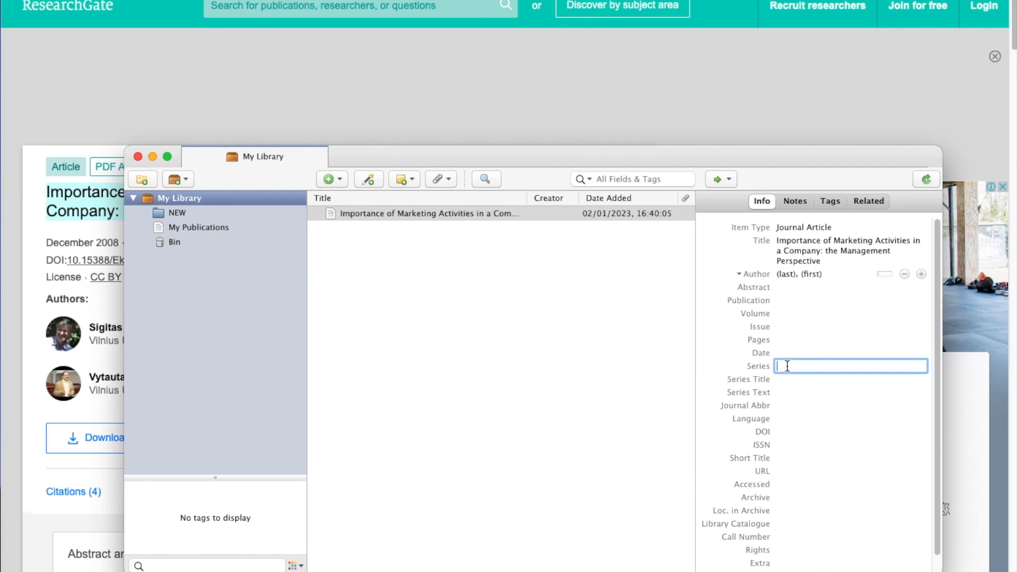
{"action": "left_click", "coordinate": [791, 379]}
{"action": "left_click", "coordinate": [792, 393]}
{"action": "left_click", "coordinate": [796, 402]}
{"action": "scroll", "coordinate": [812, 392], "scroll_direction": "down", "scroll_amount": 1}
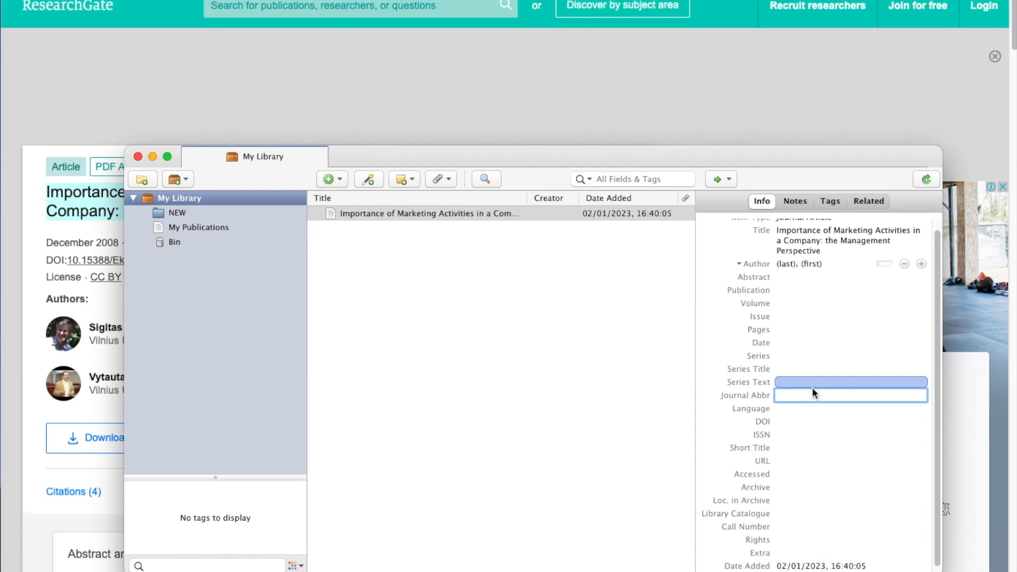
{"action": "left_click", "coordinate": [802, 407]}
{"action": "left_click", "coordinate": [791, 420]}
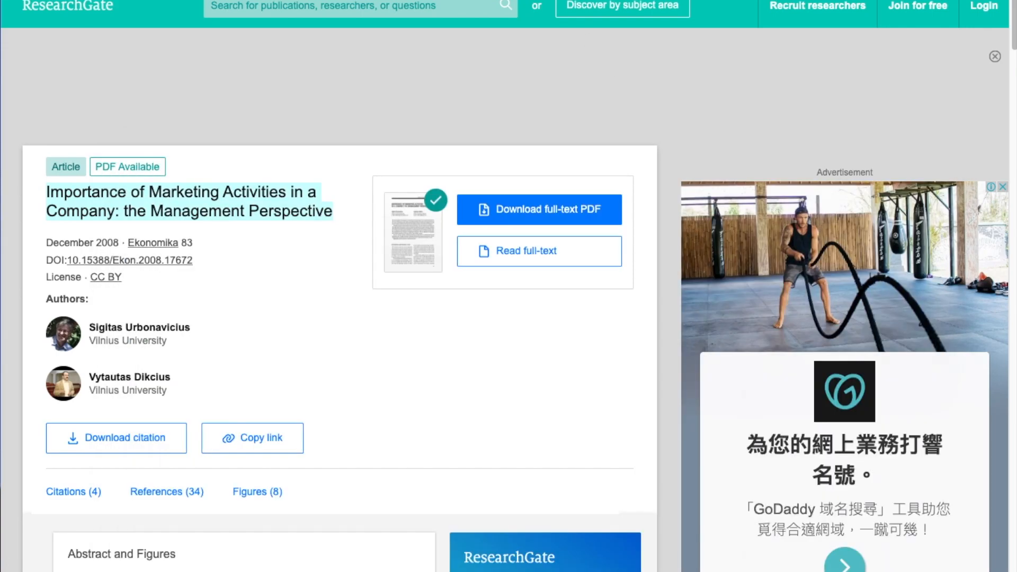
- Look for the DOI in the publication details on the ResearchGate page, highlight it and return to Zotero
{"action": "scroll", "coordinate": [424, 153], "scroll_direction": "down", "scroll_amount": 10}
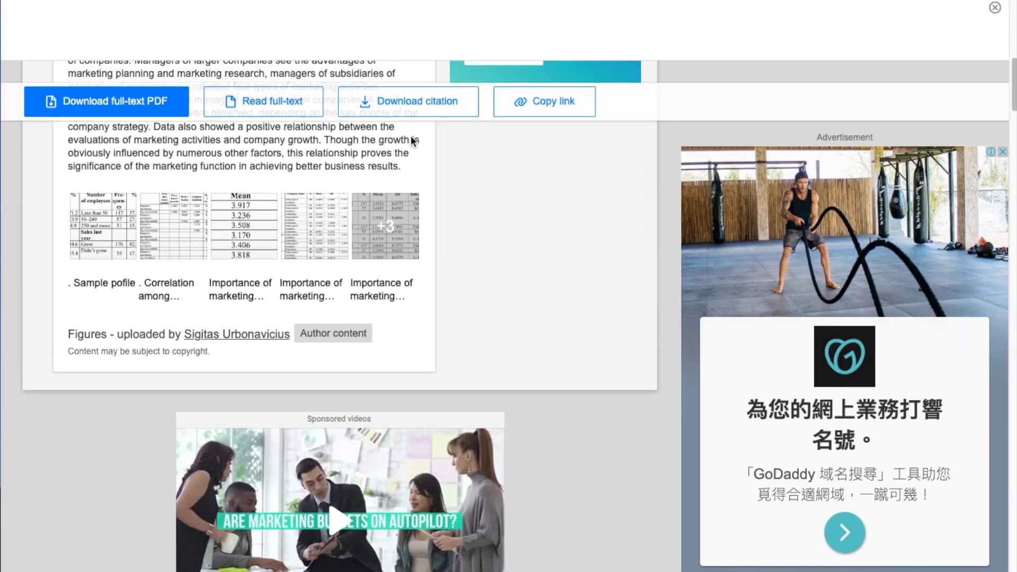
{"action": "scroll", "coordinate": [411, 135], "scroll_direction": "up", "scroll_amount": 10}
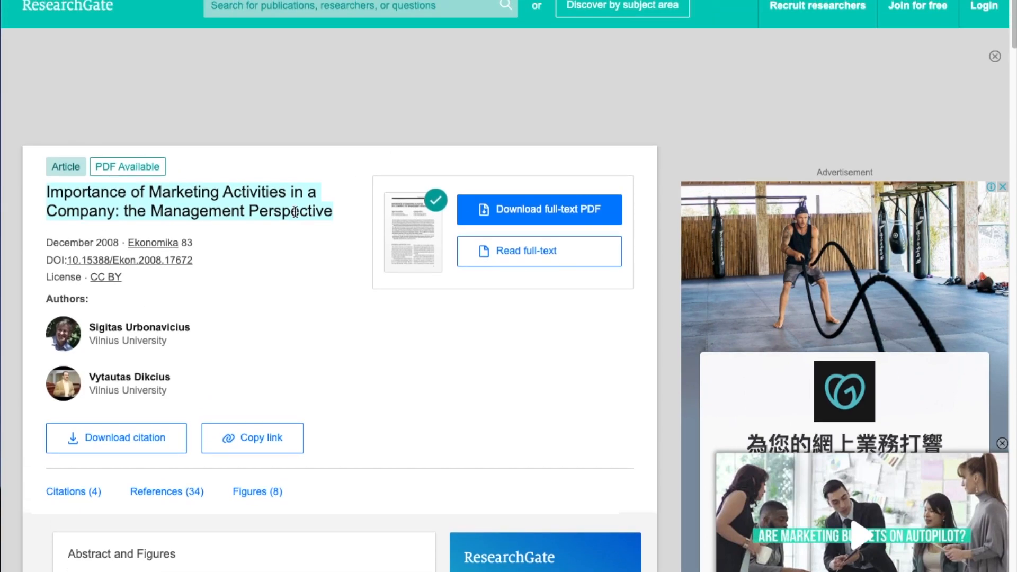
{"action": "left_click_drag", "start_coordinate": [42, 261], "coordinate": [200, 263]}
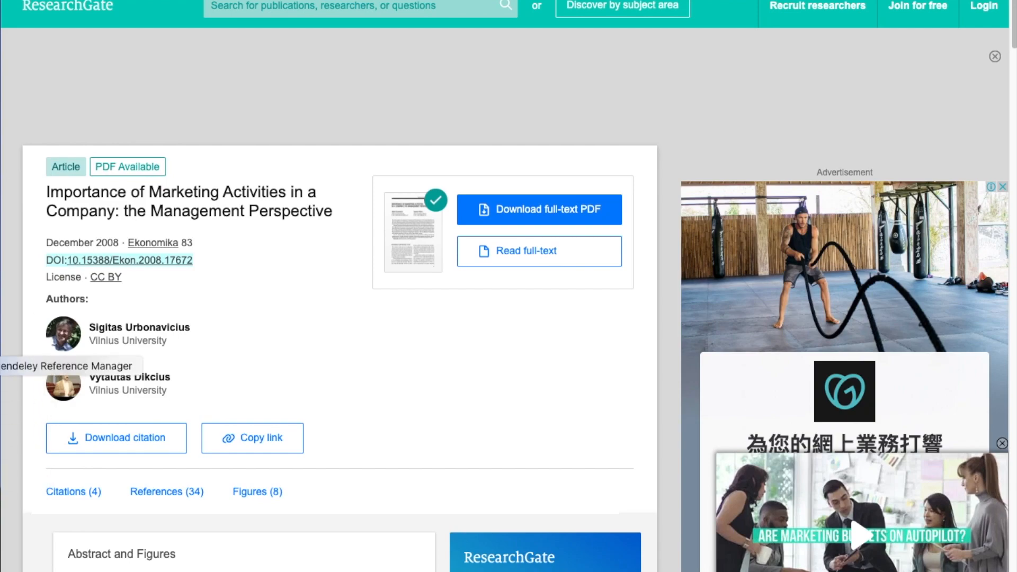
{"action": "left_click", "coordinate": [1, 343]}
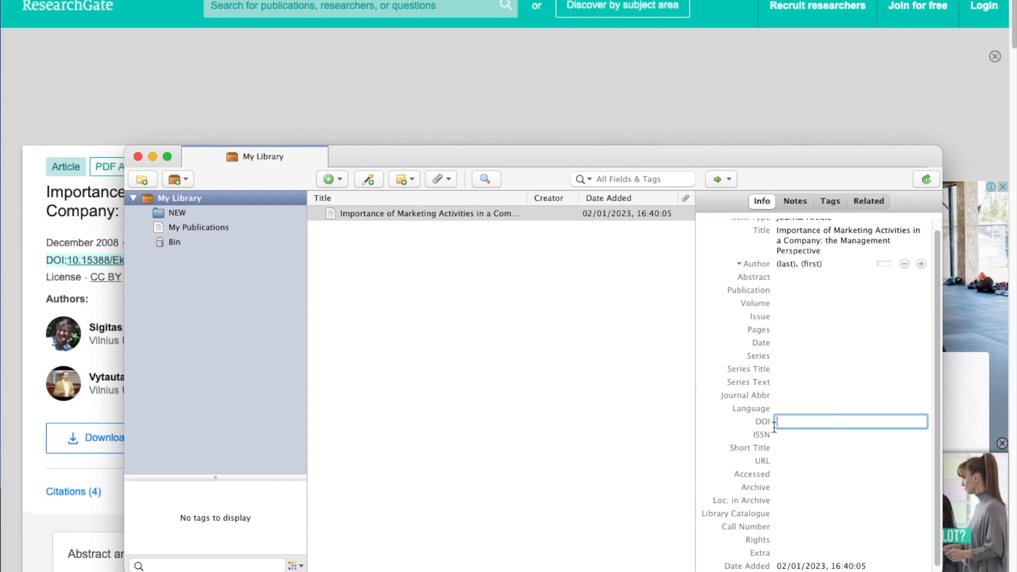
- Move the manually created "Importance of Marketing Activities in a Company" item to the Bin
{"action": "scroll", "coordinate": [789, 403], "scroll_direction": "up", "scroll_amount": 1}
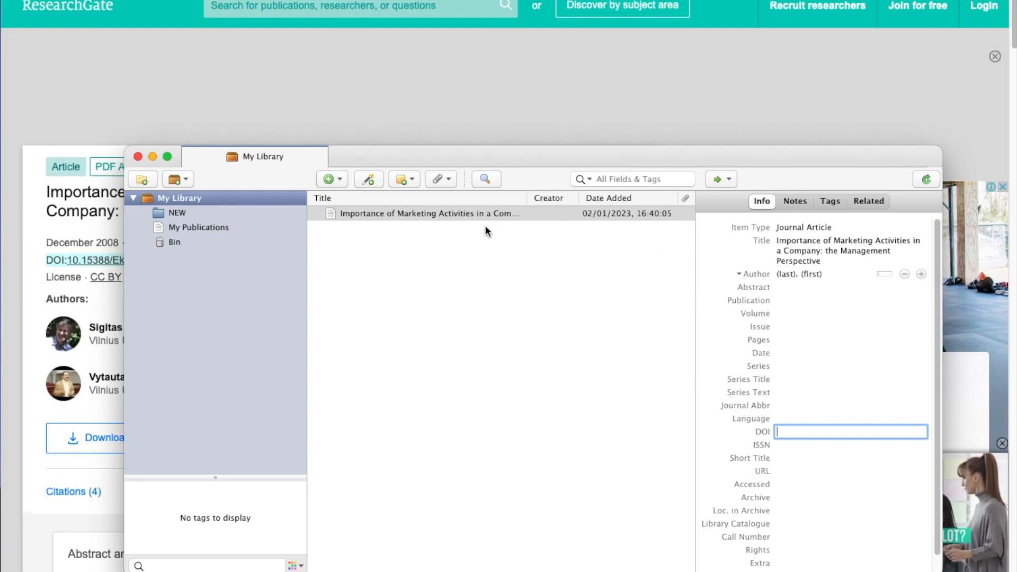
{"action": "right_click", "coordinate": [464, 215]}
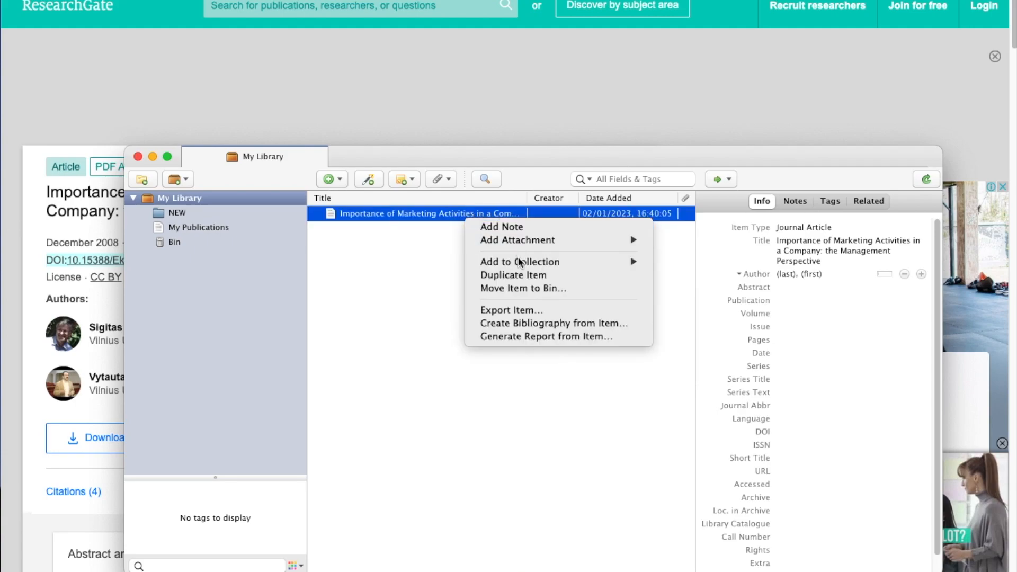
{"action": "left_click", "coordinate": [507, 290]}
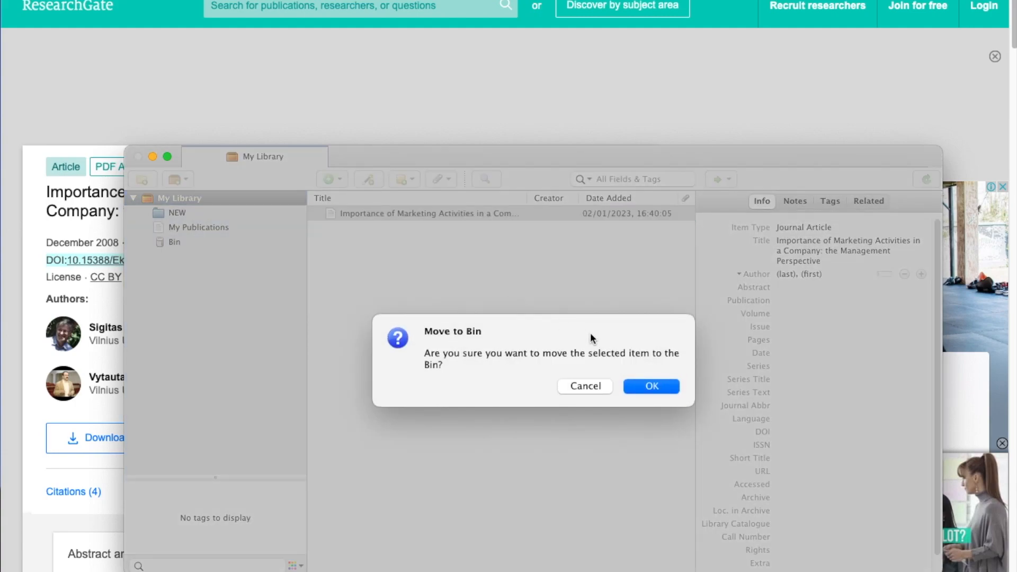
{"action": "left_click", "coordinate": [651, 385]}
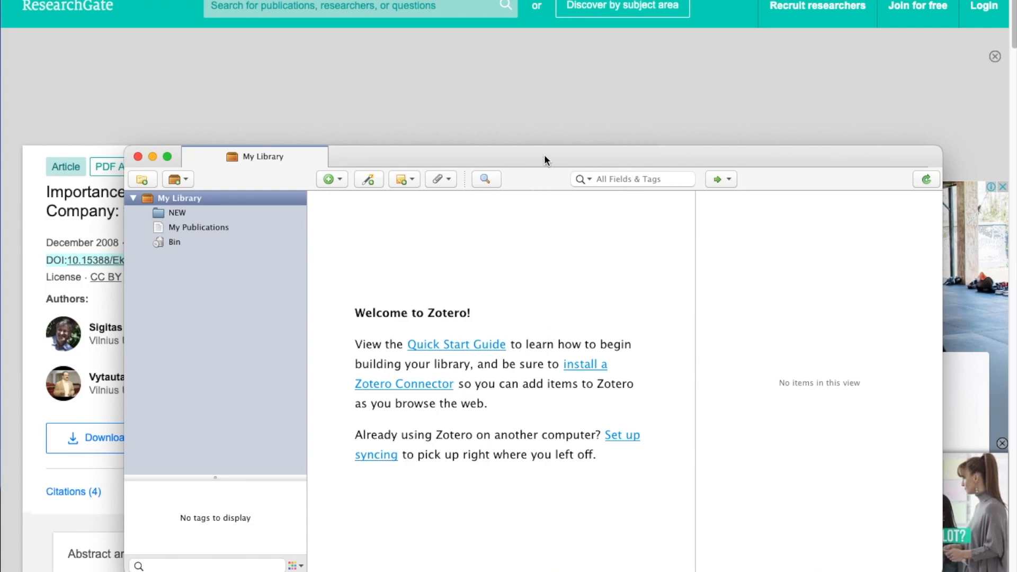
- Shift the Zotero window slightly and look at the choices for adding items by type and by identifier
{"action": "left_click_drag", "start_coordinate": [545, 155], "coordinate": [540, 142]}
{"action": "left_click", "coordinate": [327, 169]}
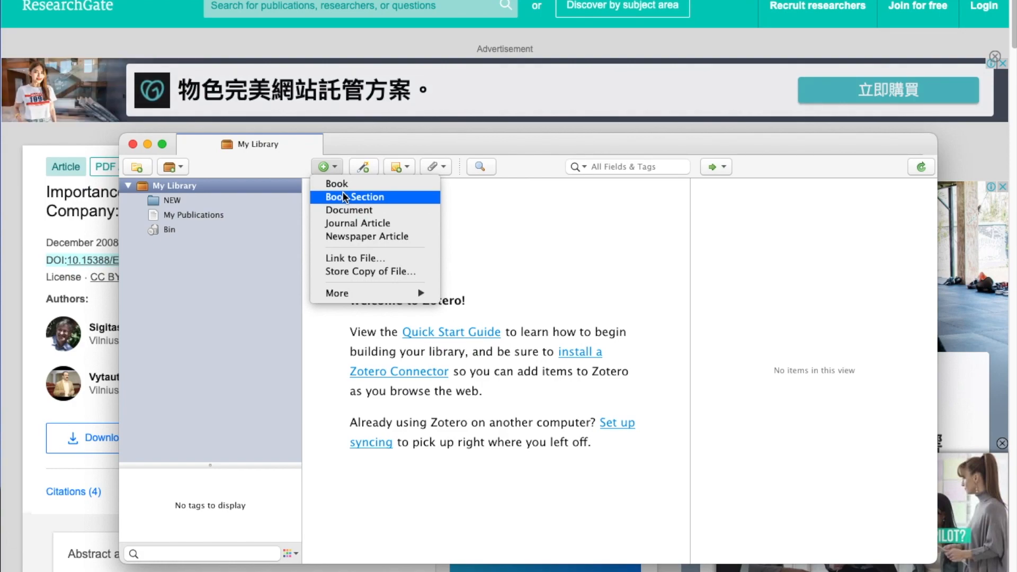
{"action": "left_click", "coordinate": [360, 169]}
{"action": "left_click", "coordinate": [361, 168]}
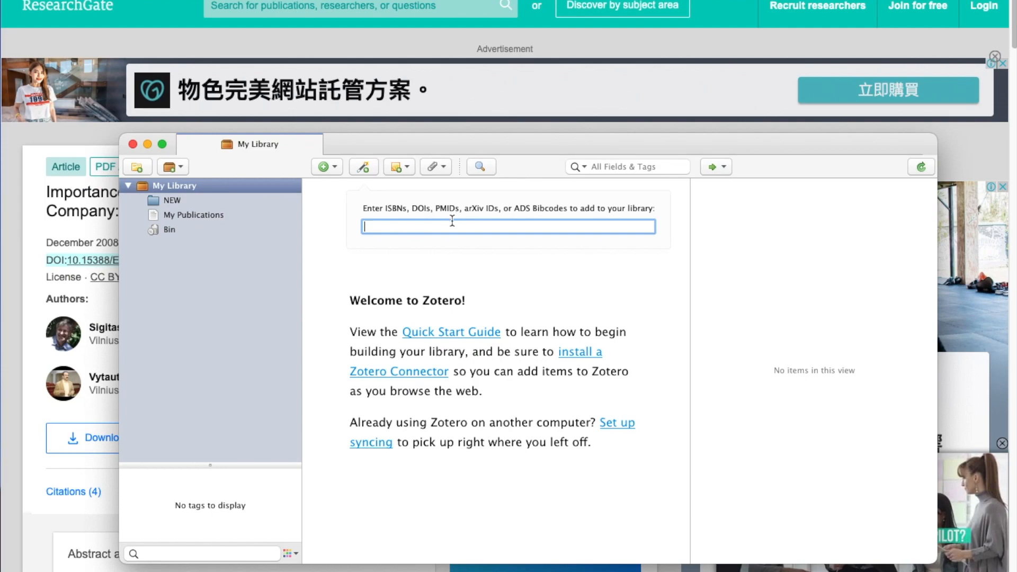
{"action": "left_click", "coordinate": [429, 2]}
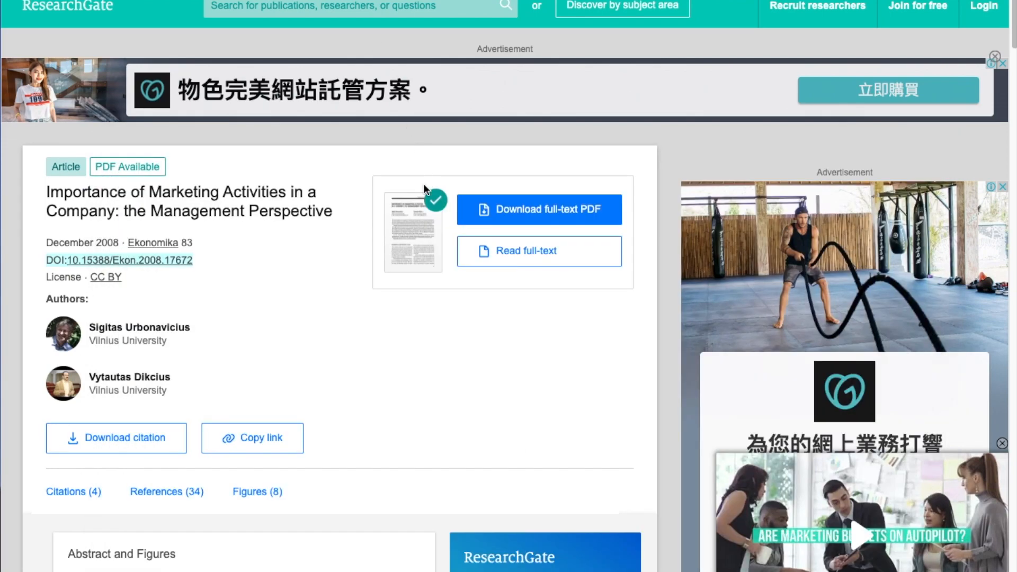
{"action": "scroll", "coordinate": [117, 263], "scroll_direction": "down", "scroll_amount": 1}
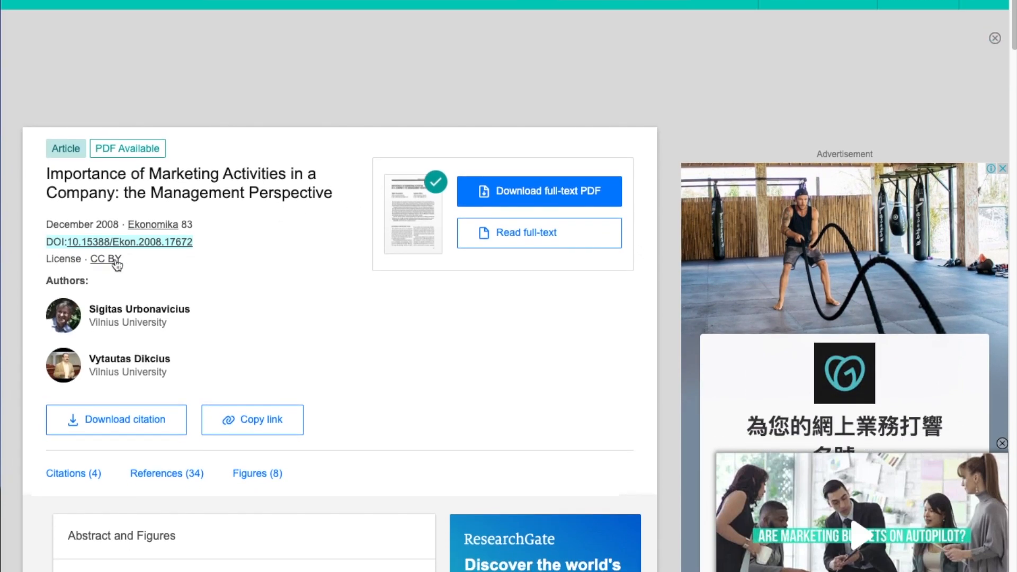
{"action": "left_click", "coordinate": [202, 283]}
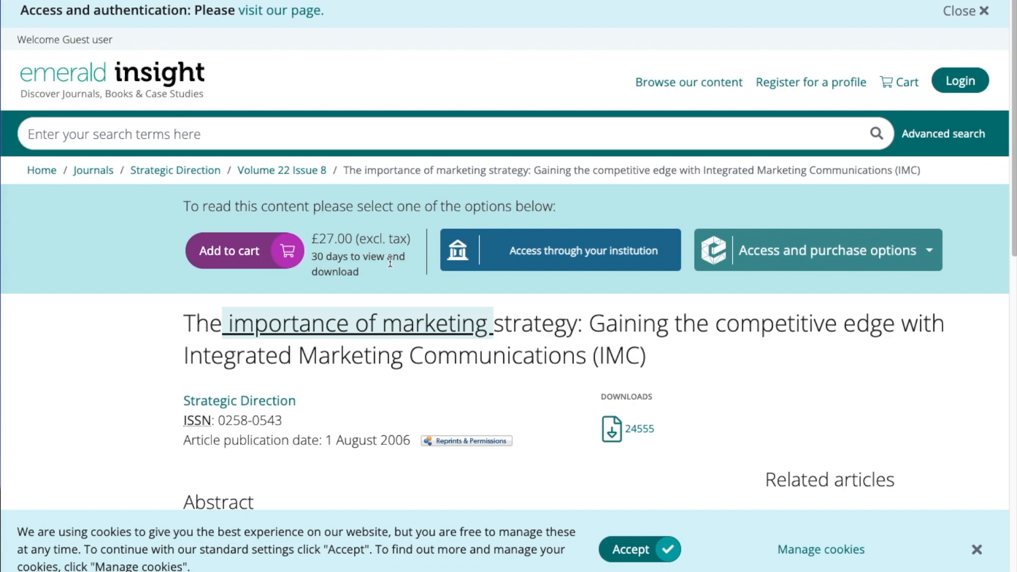
{"action": "scroll", "coordinate": [389, 260], "scroll_direction": "down", "scroll_amount": 5}
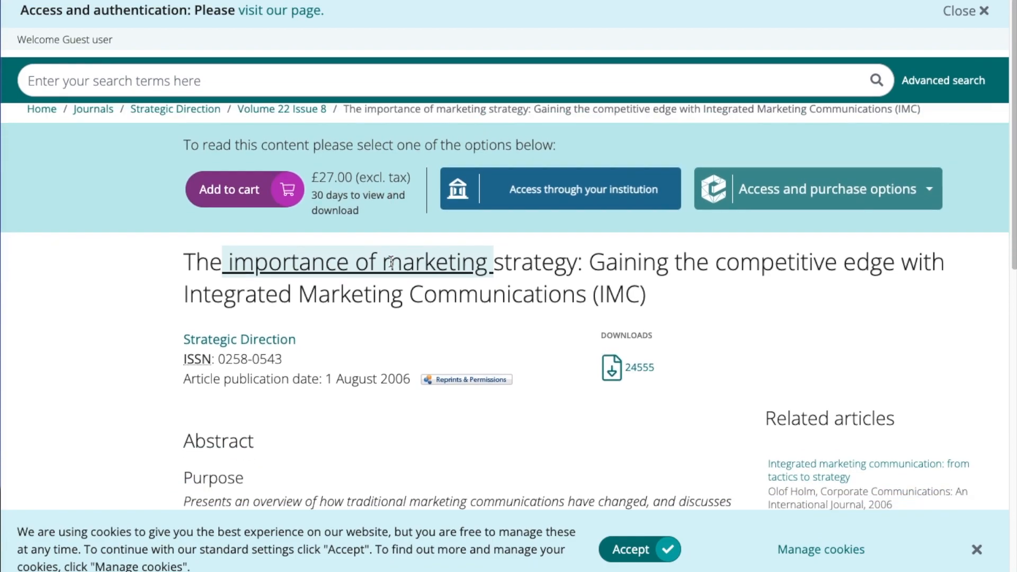
{"action": "scroll", "coordinate": [388, 260], "scroll_direction": "down", "scroll_amount": 10}
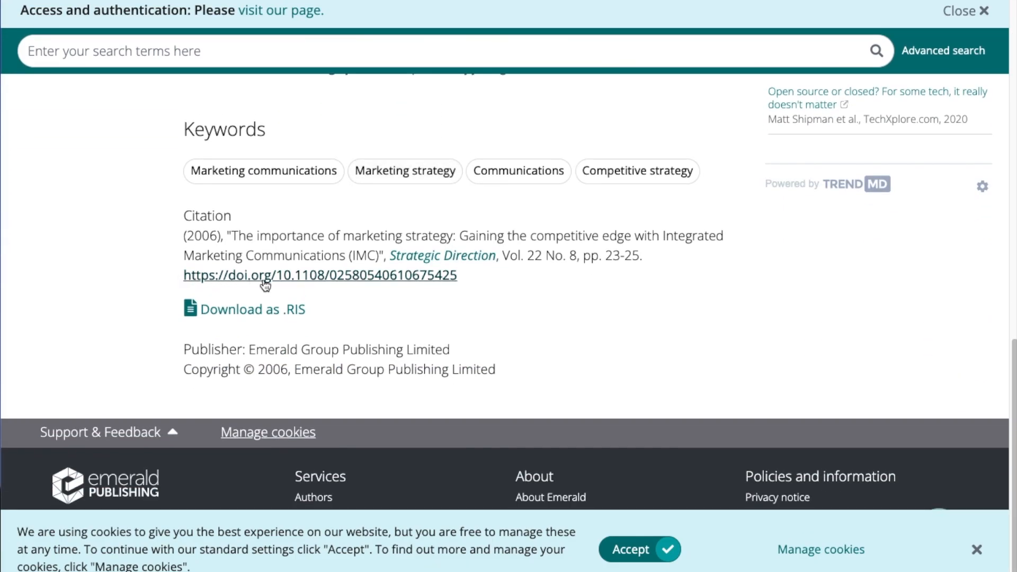
{"action": "left_click", "coordinate": [162, 281]}
{"action": "left_click_drag", "start_coordinate": [162, 281], "coordinate": [482, 281]}
{"action": "key", "text": "super+c"}
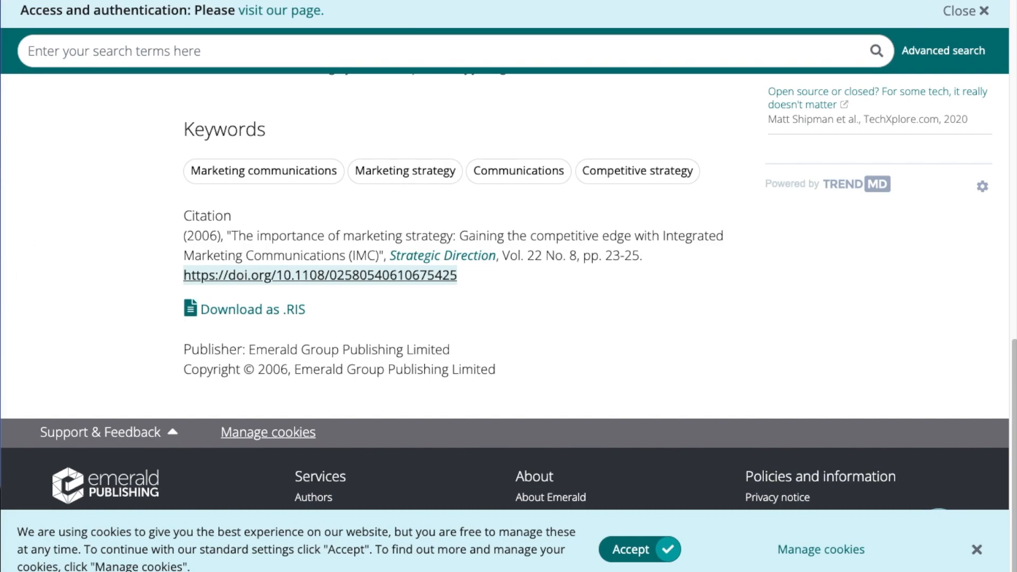
- Add the Emerald article to My Library in Zotero by identifier, using the copied DOI link
{"action": "left_click", "coordinate": [0, 343]}
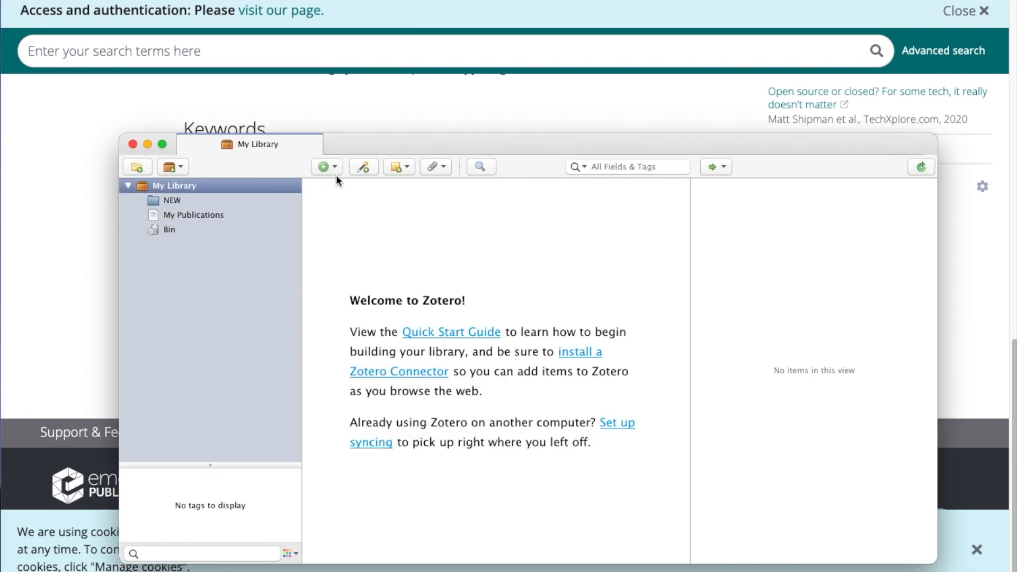
{"action": "left_click", "coordinate": [364, 170]}
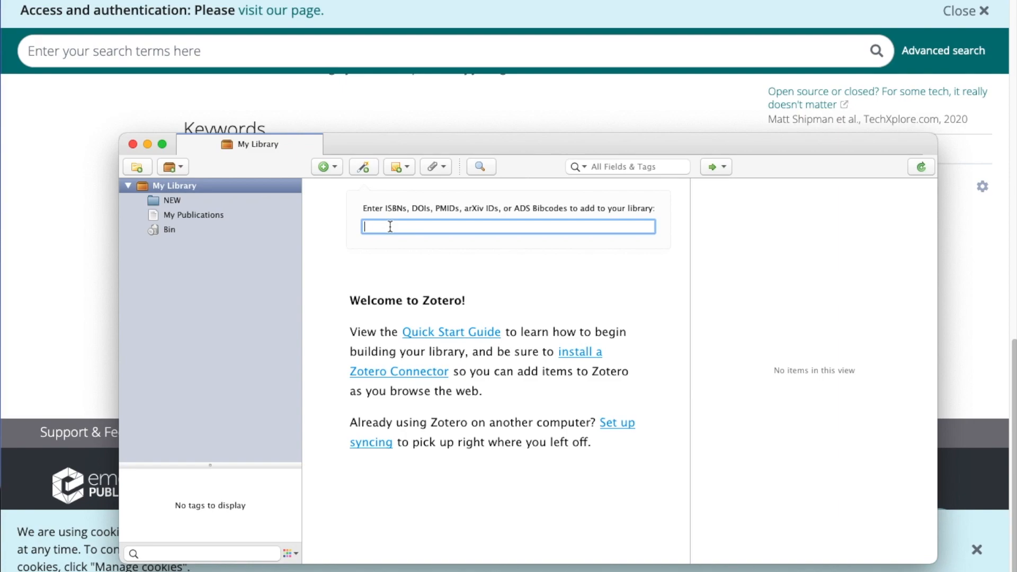
{"action": "key", "text": "super+v"}
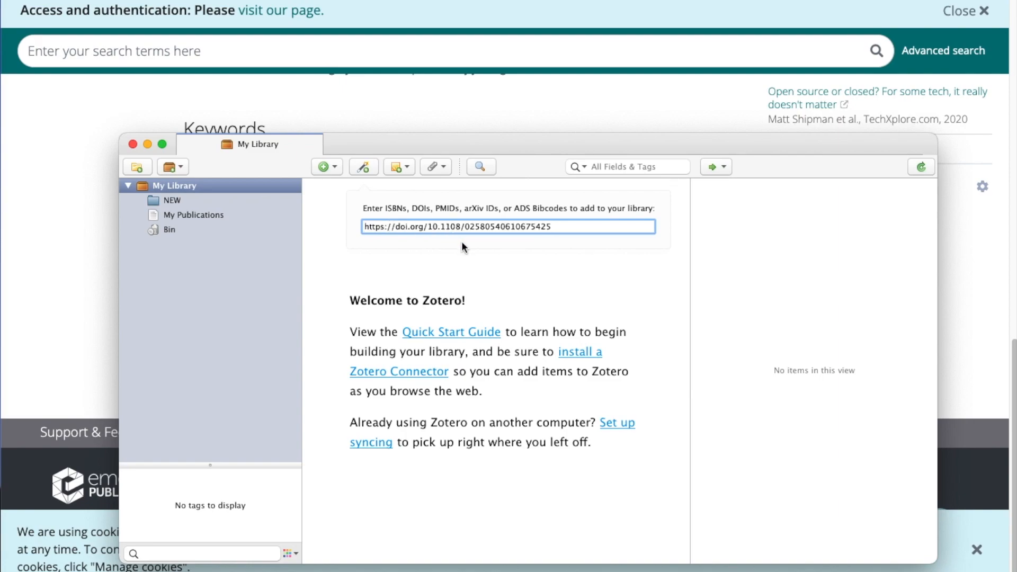
{"action": "key", "text": "Return"}
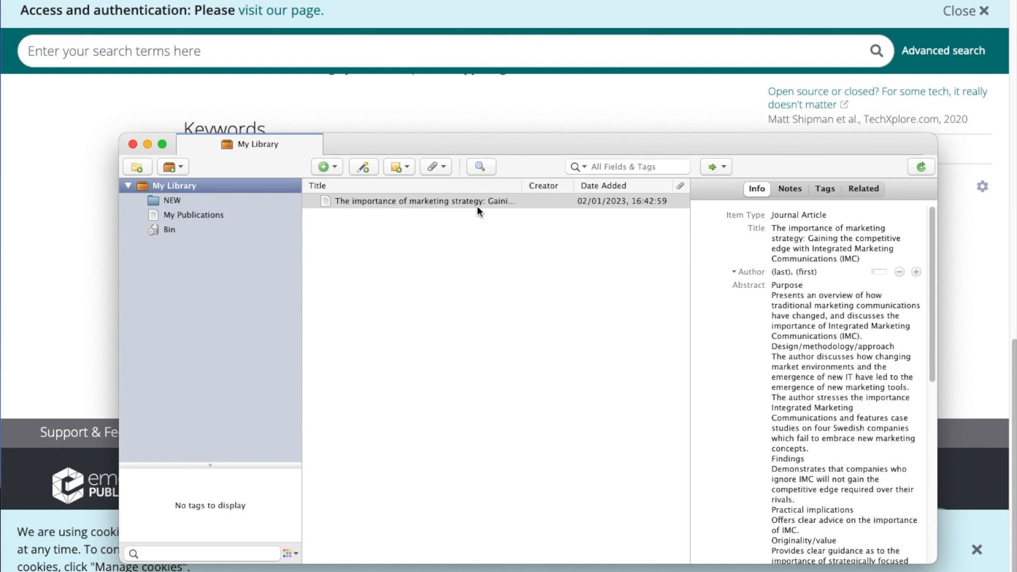
- Compare the Emerald article's title and abstract with the details of the item added in Zotero
{"action": "left_click", "coordinate": [409, 105]}
{"action": "scroll", "coordinate": [390, 180], "scroll_direction": "up", "scroll_amount": 15}
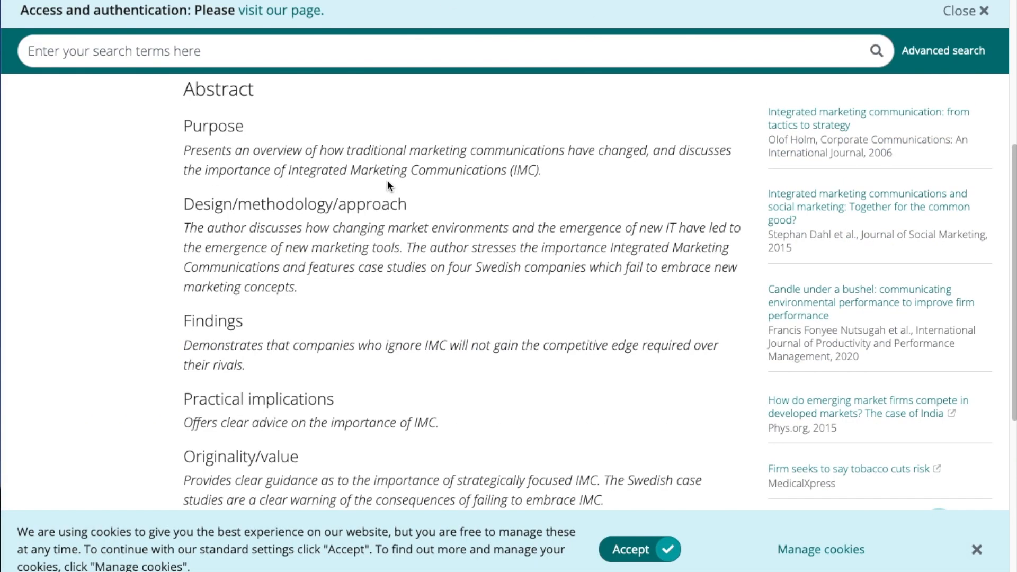
{"action": "scroll", "coordinate": [365, 254], "scroll_direction": "down", "scroll_amount": 1}
{"action": "left_click_drag", "start_coordinate": [195, 240], "coordinate": [555, 241]}
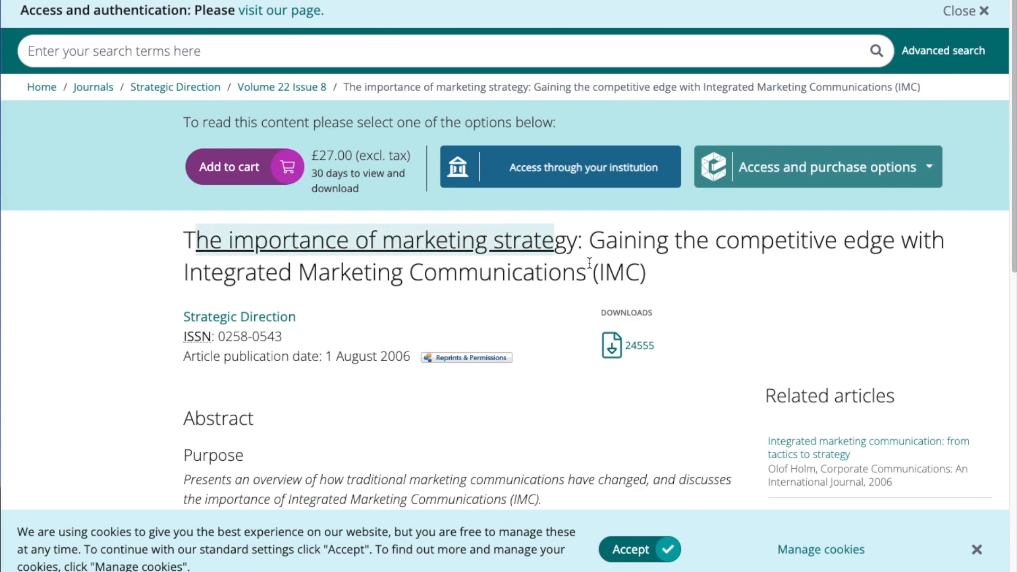
{"action": "left_click", "coordinate": [1, 343]}
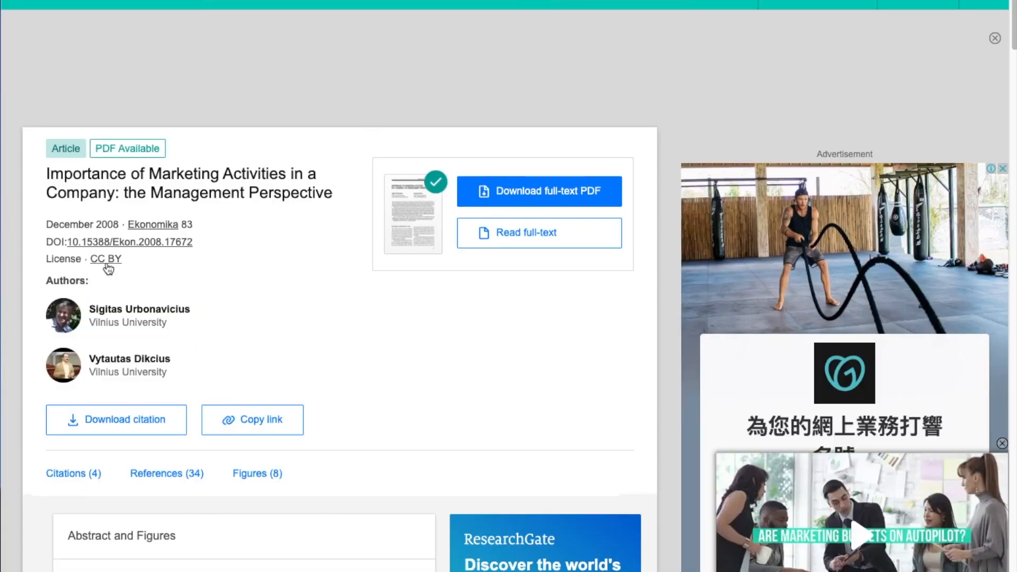
- Copy DOI:10.15388/Ekon.2008.17672 from the ResearchGate page and add that article to My Library in Zotero by identifier
{"action": "left_click_drag", "start_coordinate": [46, 243], "coordinate": [202, 243]}
{"action": "key", "text": "super+c"}
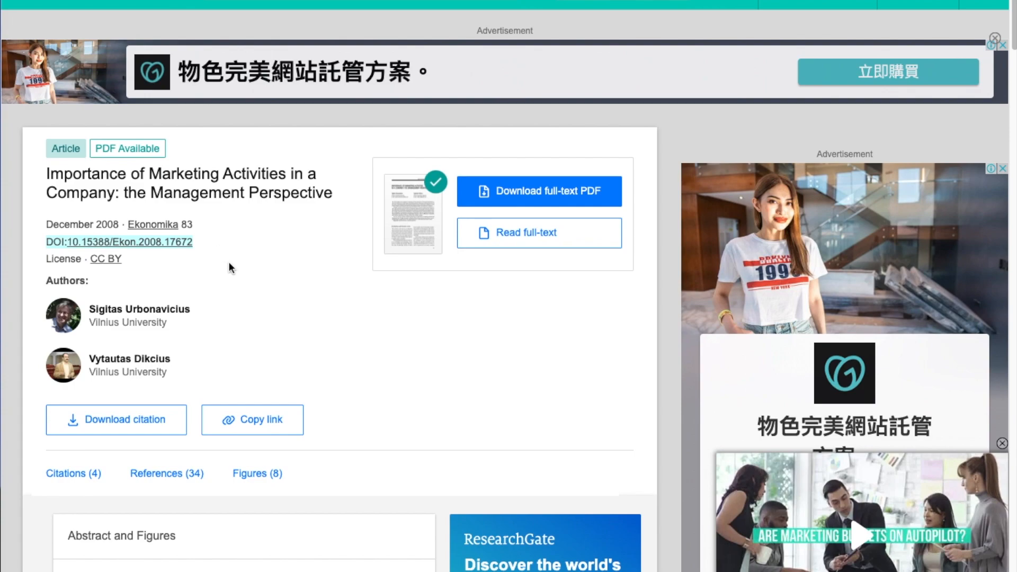
{"action": "left_click", "coordinate": [3, 342]}
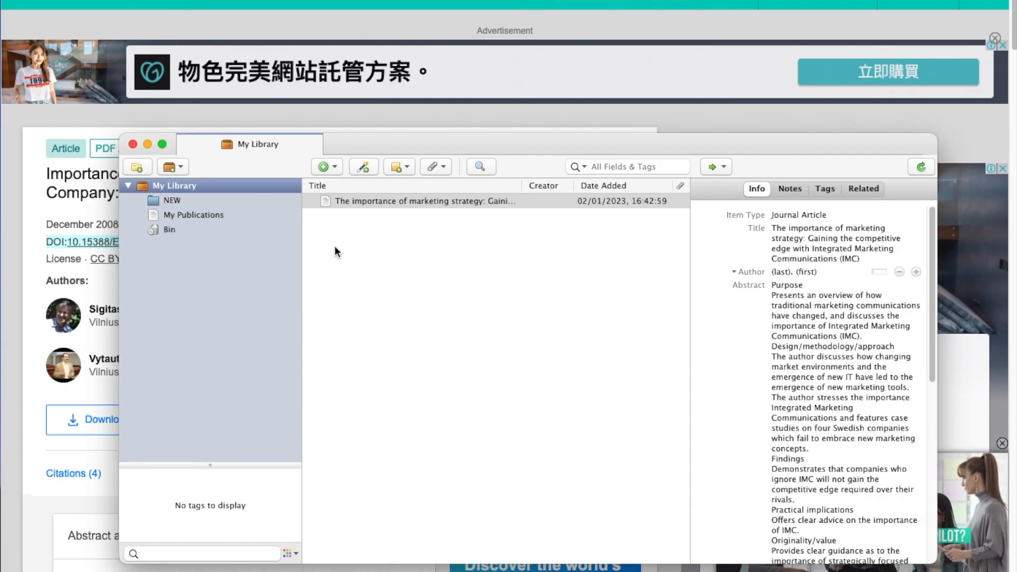
{"action": "left_click", "coordinate": [364, 167]}
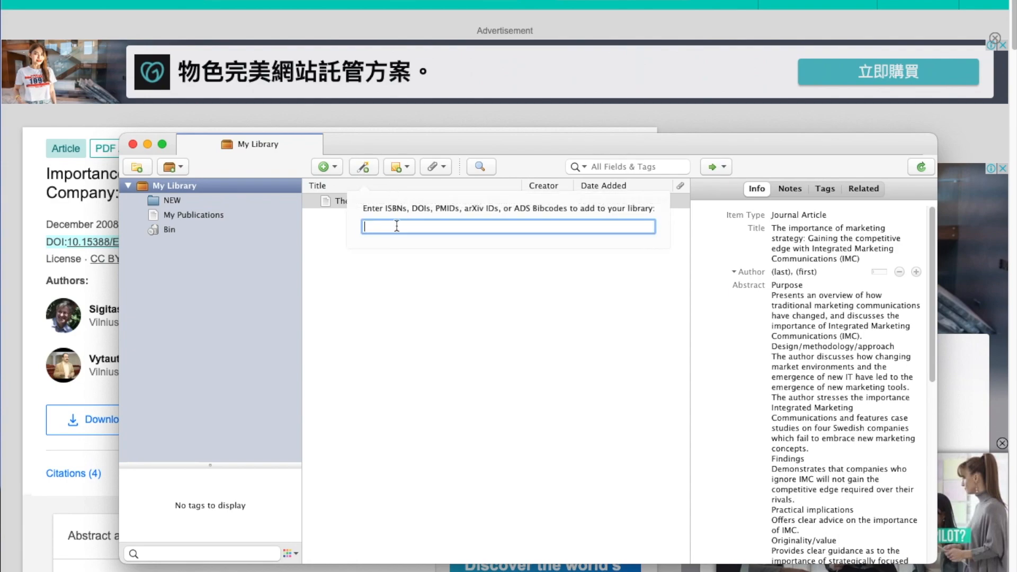
{"action": "key", "text": "super+v"}
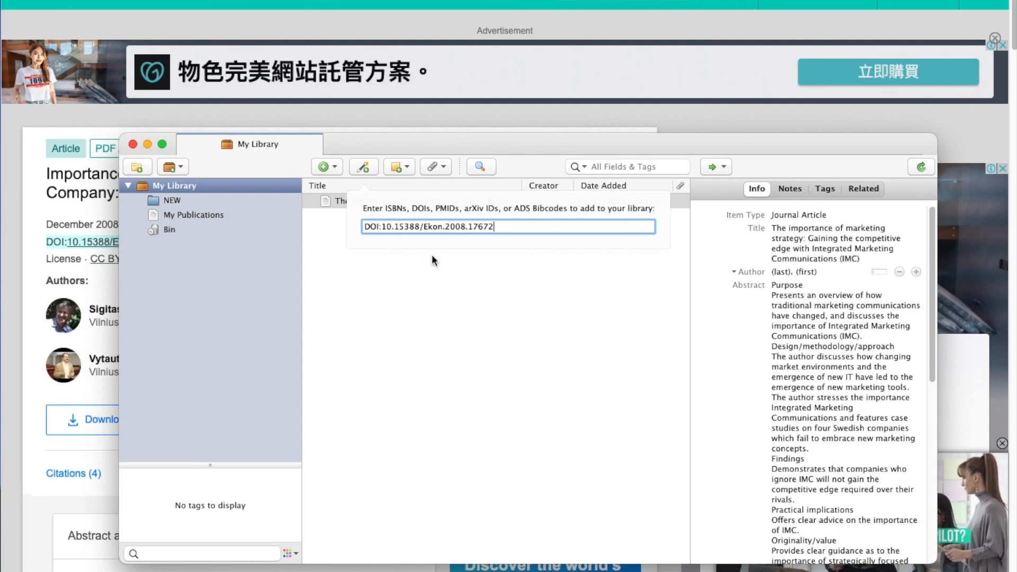
{"action": "key", "text": "Return"}
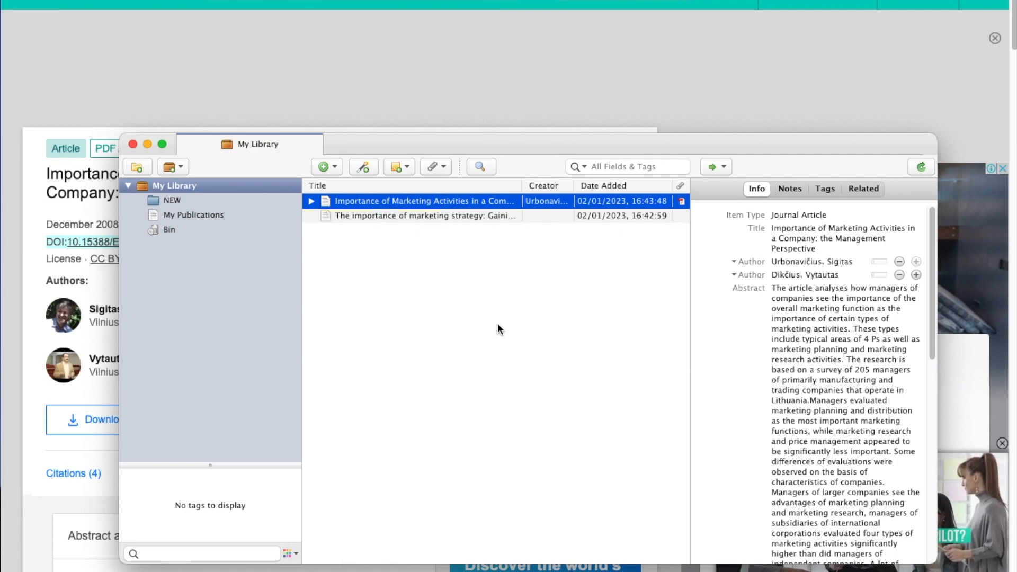
- Look over the item types available for a new Zotero entry, and return to the ResearchGate article page
{"action": "left_click", "coordinate": [334, 168]}
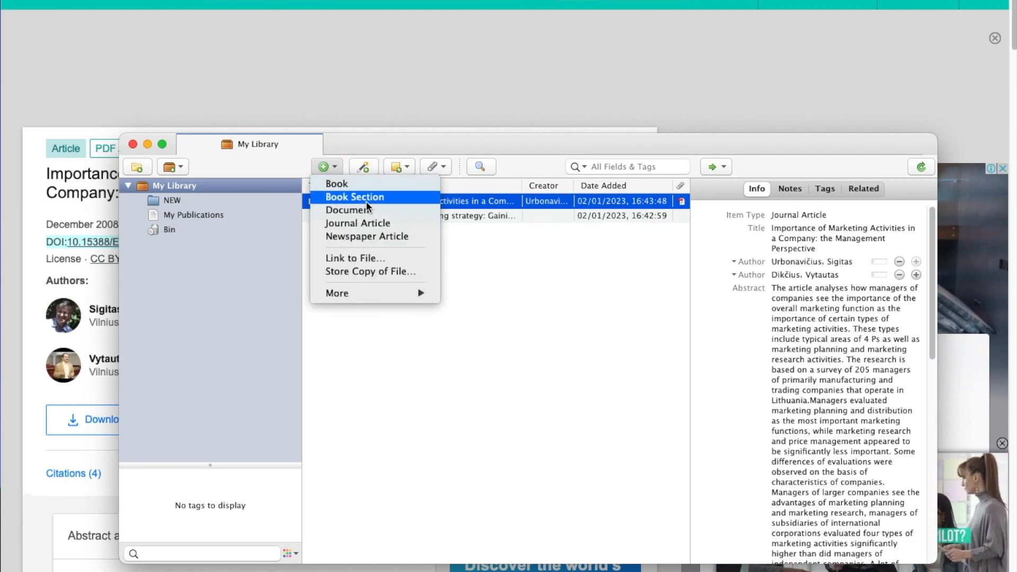
{"action": "left_click", "coordinate": [480, 290]}
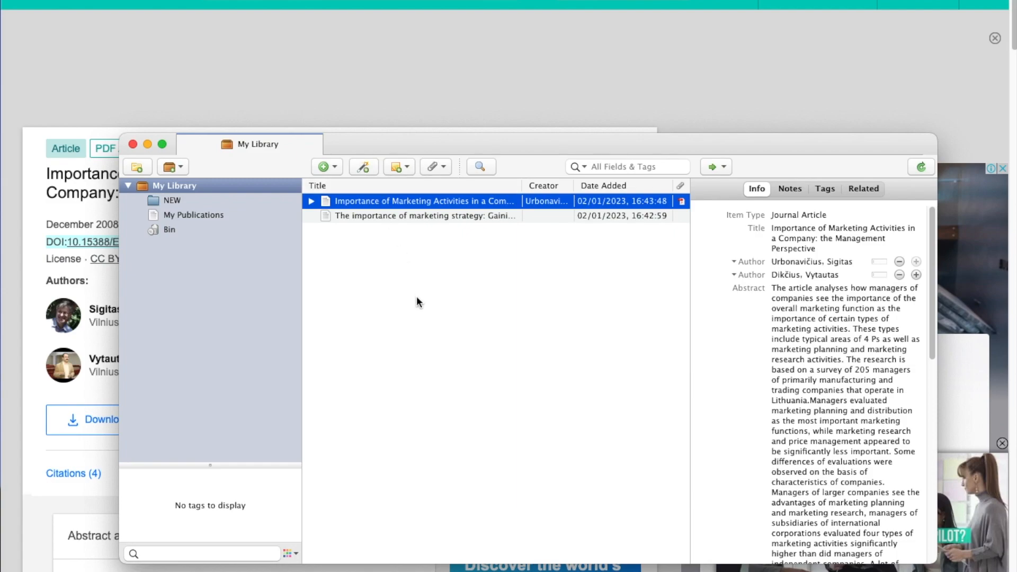
{"action": "left_click", "coordinate": [478, 108]}
{"action": "scroll", "coordinate": [348, 278], "scroll_direction": "up", "scroll_amount": 1}
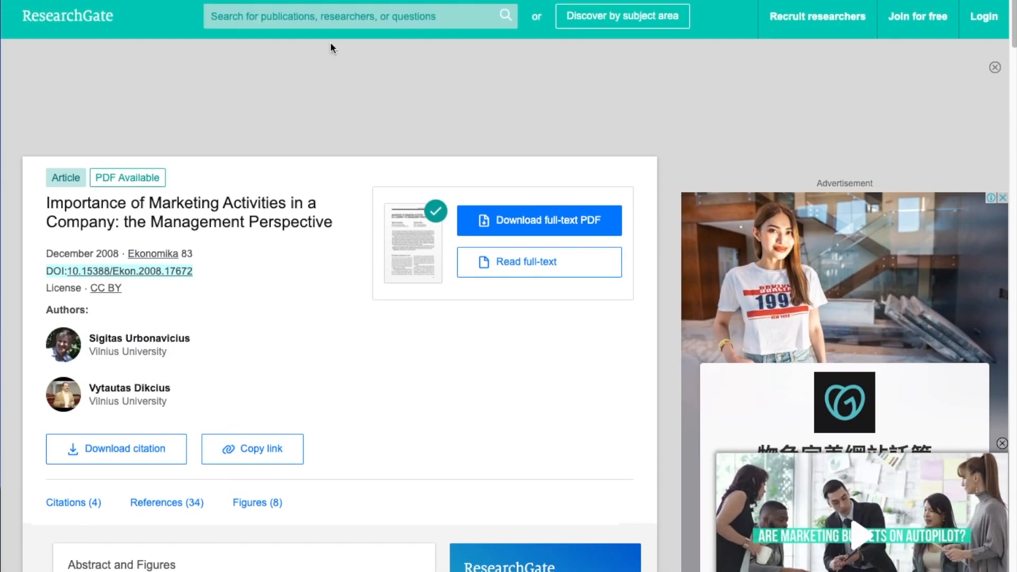
- Return to the Zotero download page and examine the Zotero Connector section
{"action": "scroll", "coordinate": [355, 348], "scroll_direction": "down", "scroll_amount": 10}
{"action": "scroll", "coordinate": [295, 182], "scroll_direction": "up", "scroll_amount": 3}
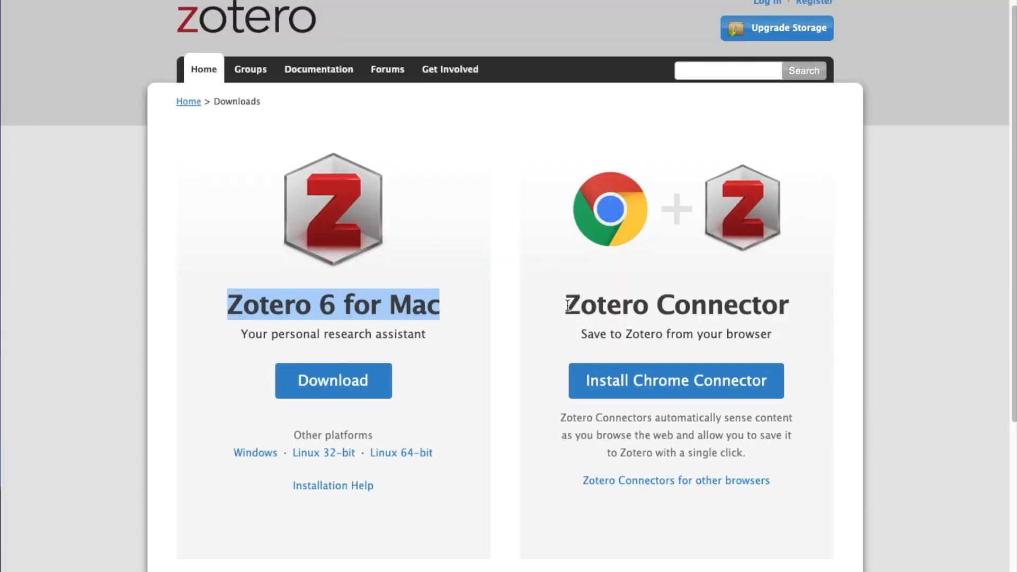
{"action": "mouse_move", "coordinate": [566, 306]}
{"action": "left_mouse_down"}
{"action": "mouse_move", "coordinate": [652, 305]}
{"action": "mouse_move", "coordinate": [779, 337]}
{"action": "mouse_move", "coordinate": [563, 295]}
{"action": "left_mouse_up"}
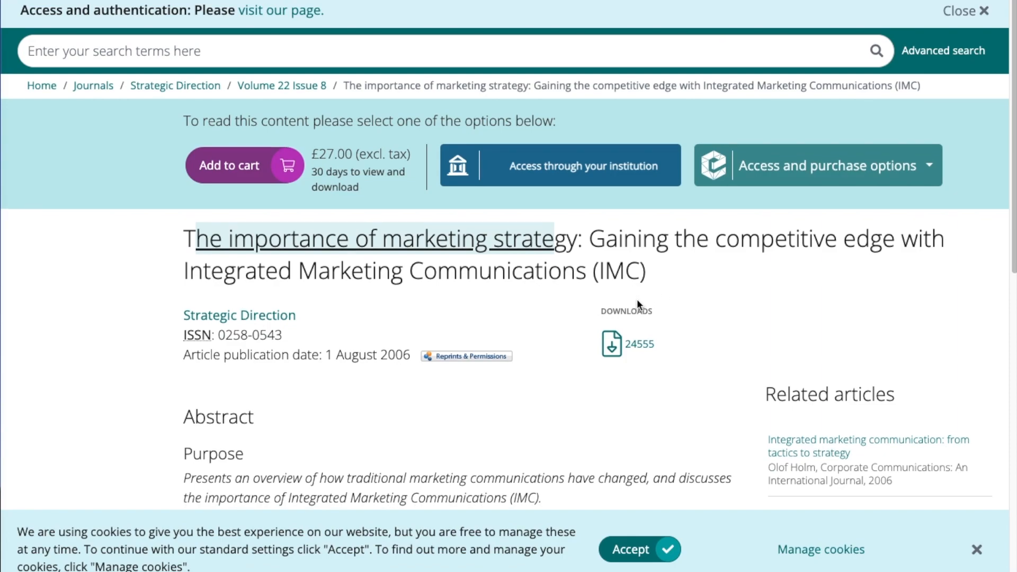
- Save the ResearchGate and Emerald marketing articles to the NEW collection with the Zotero Connector
{"action": "scroll", "coordinate": [638, 300], "scroll_direction": "down", "scroll_amount": 1}
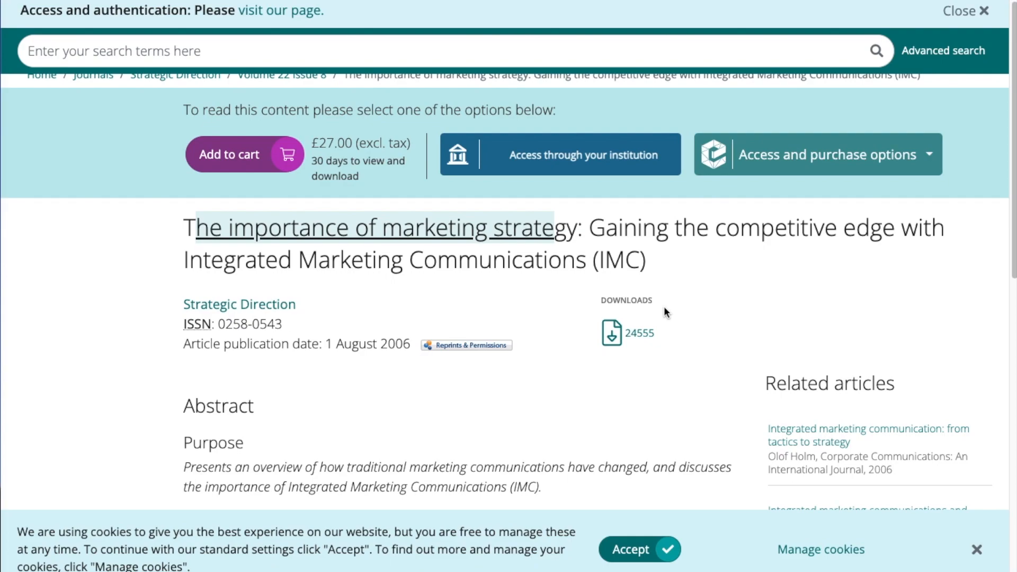
{"action": "mouse_move", "coordinate": [653, 326]}
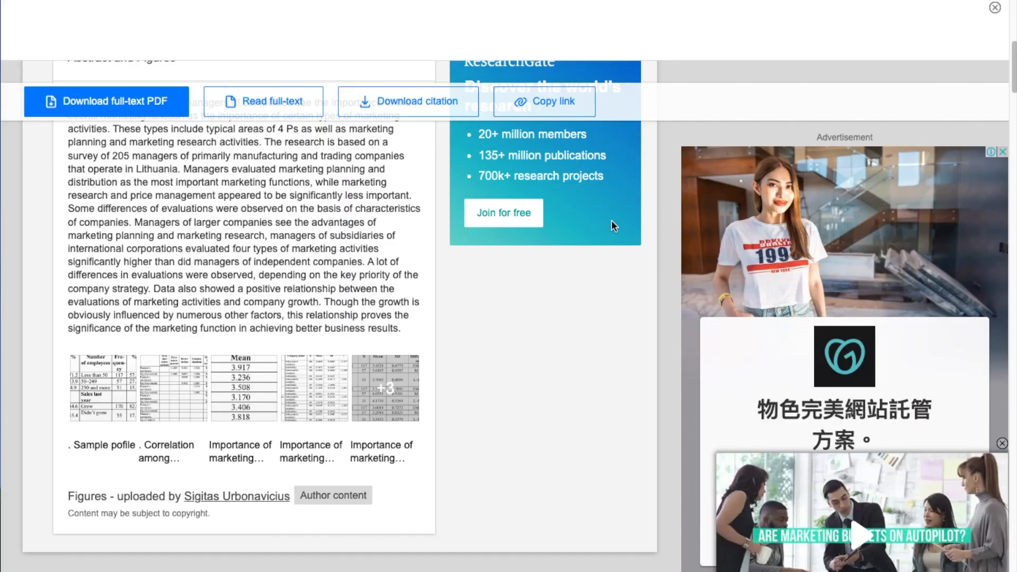
{"action": "scroll", "coordinate": [403, 255], "scroll_direction": "up", "scroll_amount": 10}
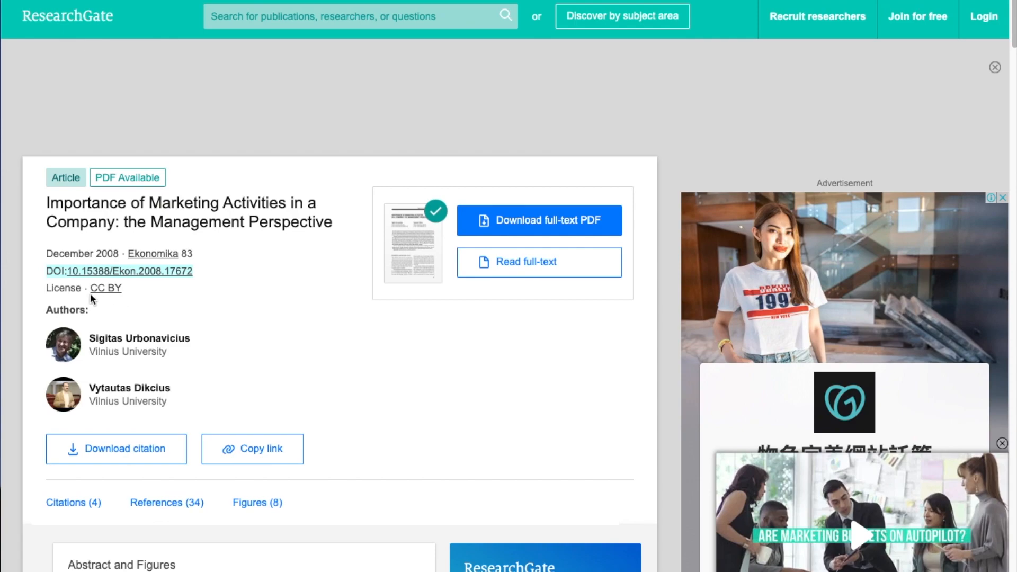
{"action": "left_click_drag", "start_coordinate": [42, 269], "coordinate": [100, 271]}
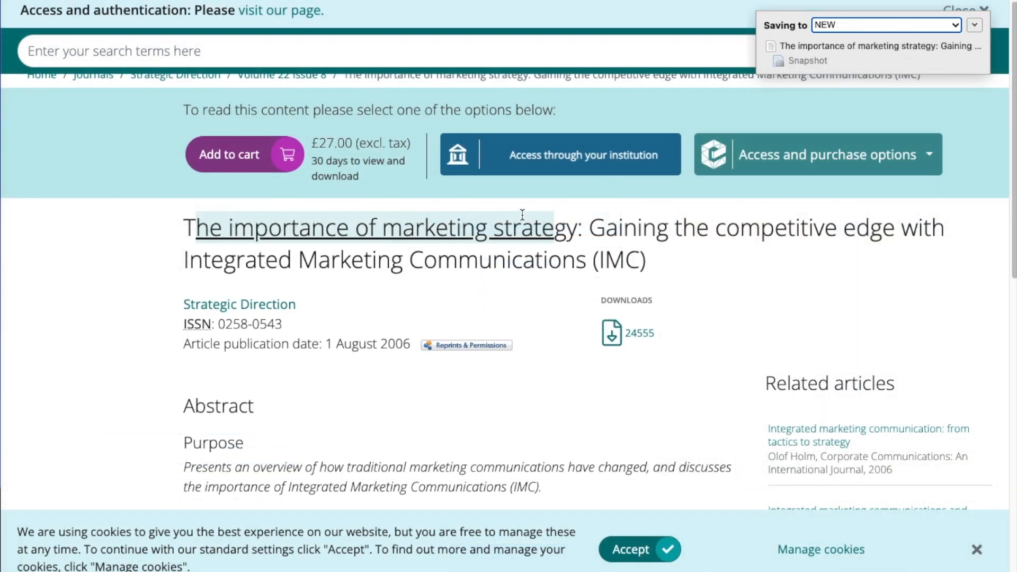
- Switch to Zotero and check the NEW collection, My Publications and My Library for the saved articles
{"action": "left_click", "coordinate": [1, 343]}
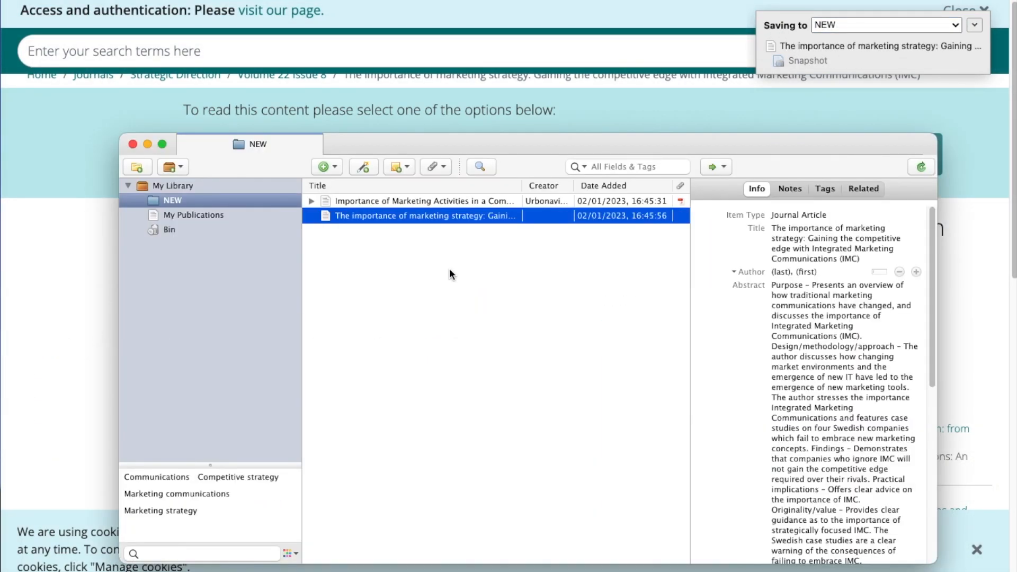
{"action": "left_click", "coordinate": [195, 215]}
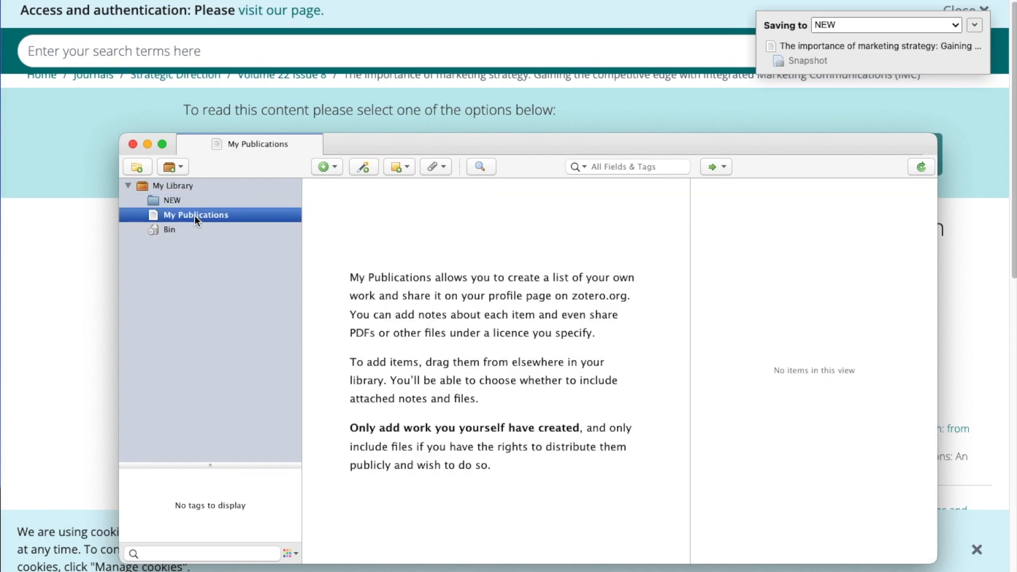
{"action": "left_click", "coordinate": [180, 186]}
{"action": "left_click", "coordinate": [364, 315]}
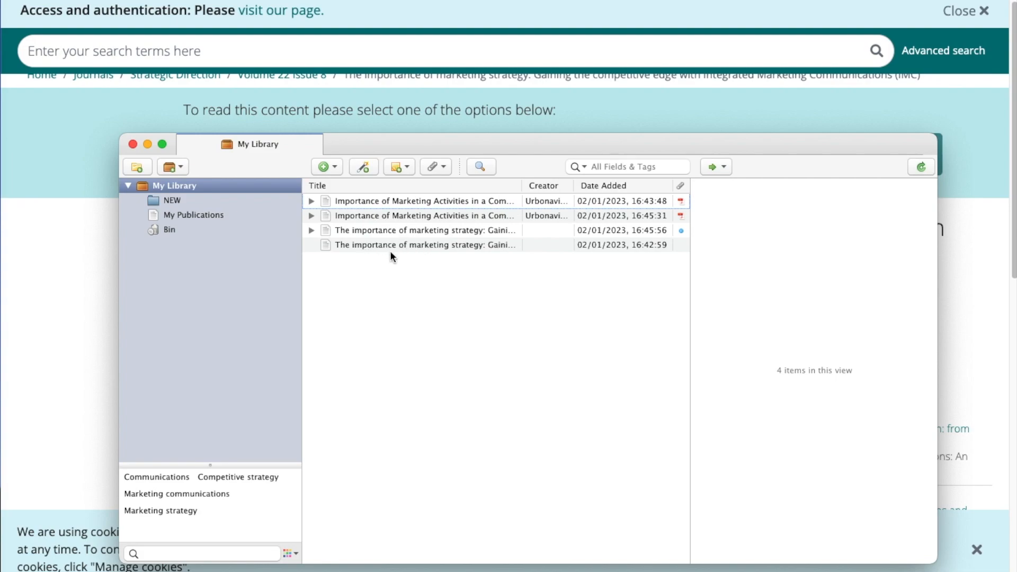
{"action": "left_click", "coordinate": [481, 275]}
{"action": "left_click", "coordinate": [415, 335]}
- Switch to Word, create a blank document, and enlarge its window to fill most of the screen
{"action": "key", "text": "F4"}
{"action": "key", "text": "Escape"}
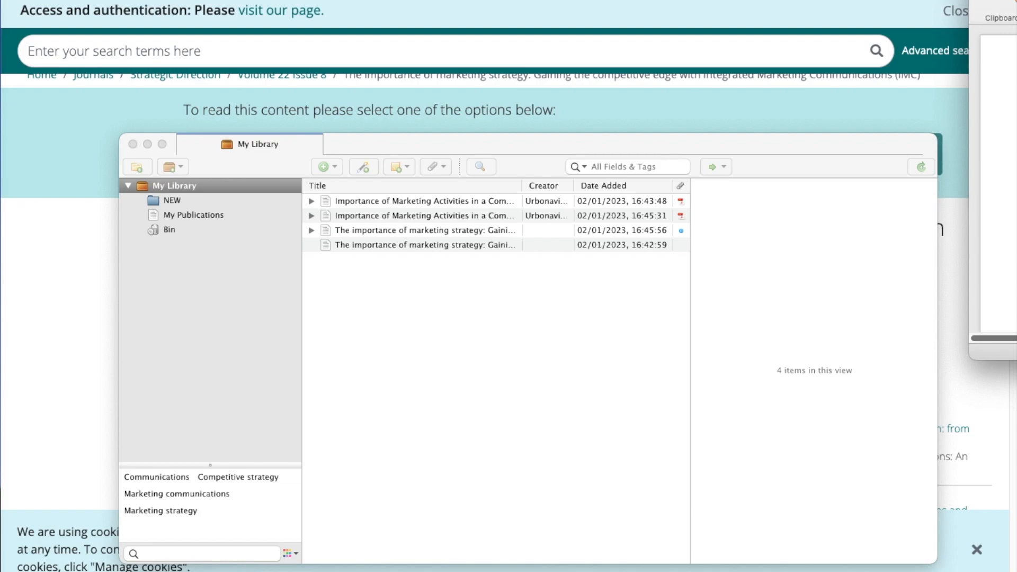
{"action": "key", "text": "super+n"}
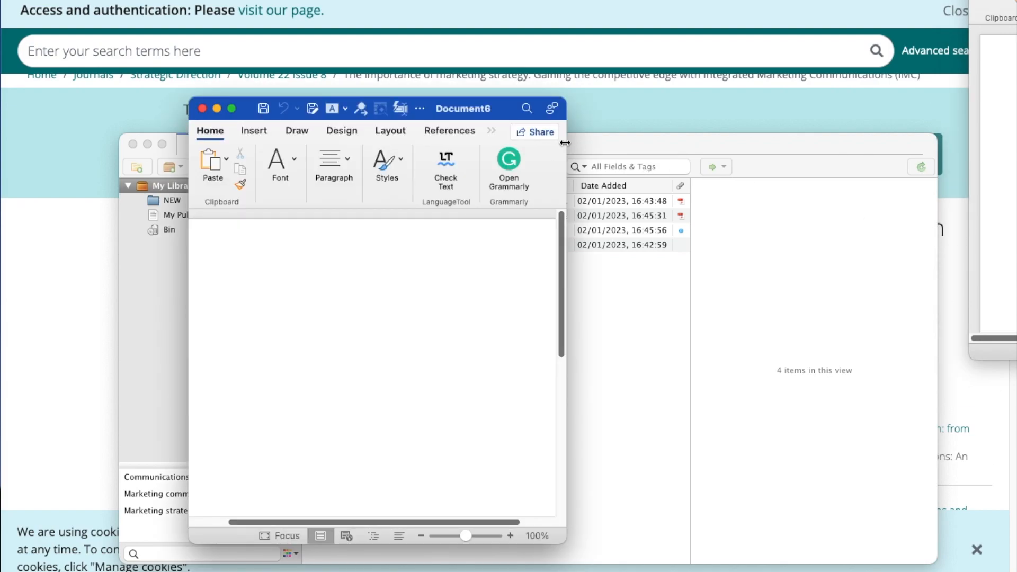
{"action": "left_click_drag", "start_coordinate": [565, 143], "coordinate": [1007, 143]}
{"action": "left_click_drag", "start_coordinate": [722, 104], "coordinate": [531, 0]}
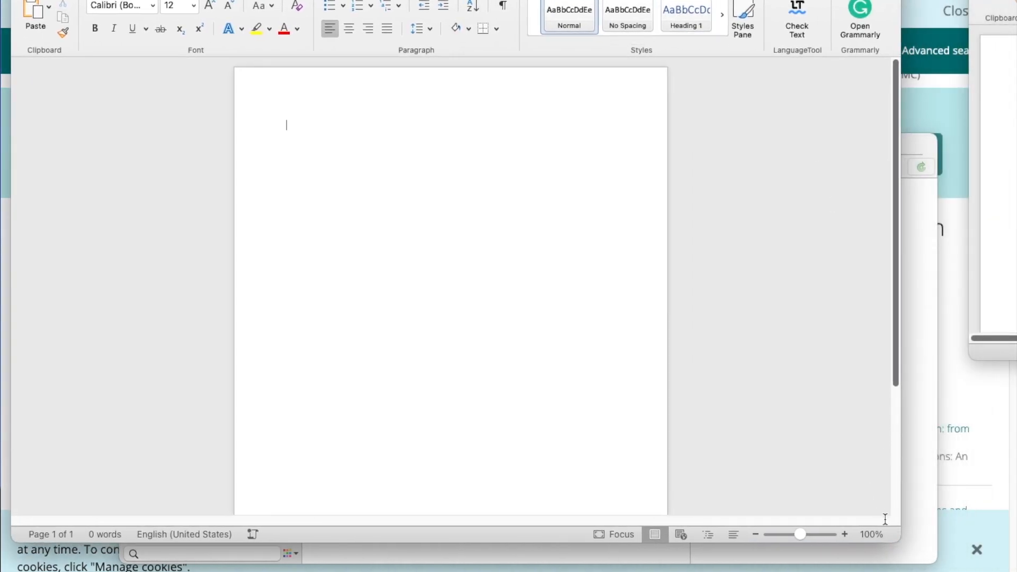
{"action": "left_click_drag", "start_coordinate": [899, 541], "coordinate": [1016, 571]}
{"action": "left_click_drag", "start_coordinate": [530, 0], "coordinate": [602, 0]}
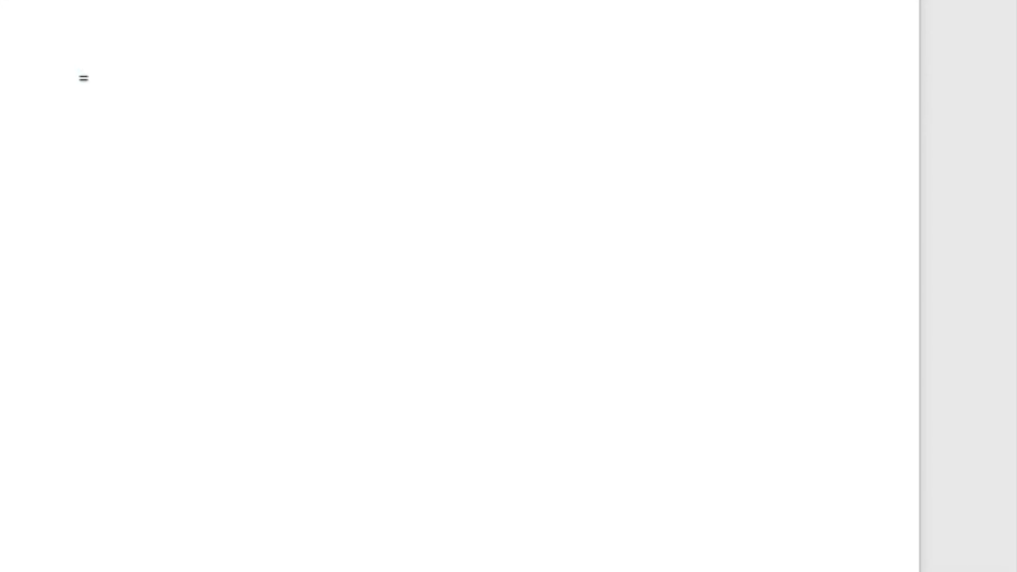
- Fill the blank document with sample text using the formula =rand(5,8)
{"action": "type", "text": "rand(5,"}
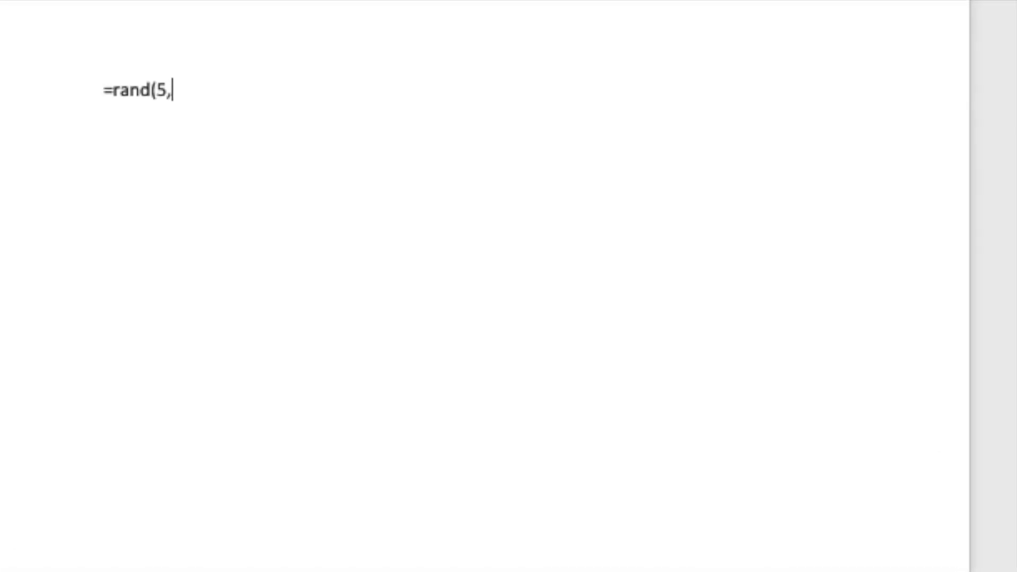
{"action": "type", "text": "8"}
{"action": "type", "text": ")"}
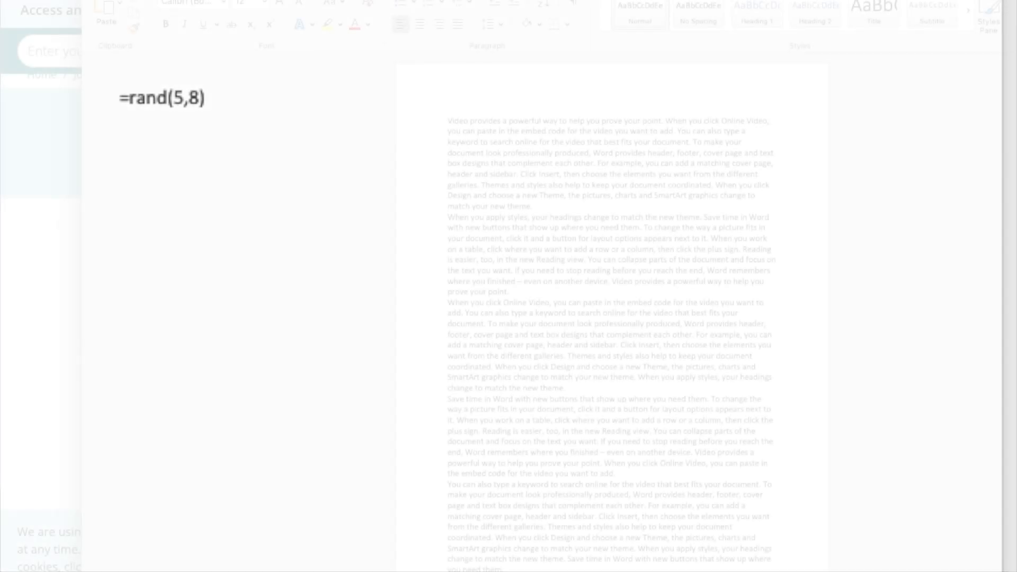
{"action": "key", "text": "Return"}
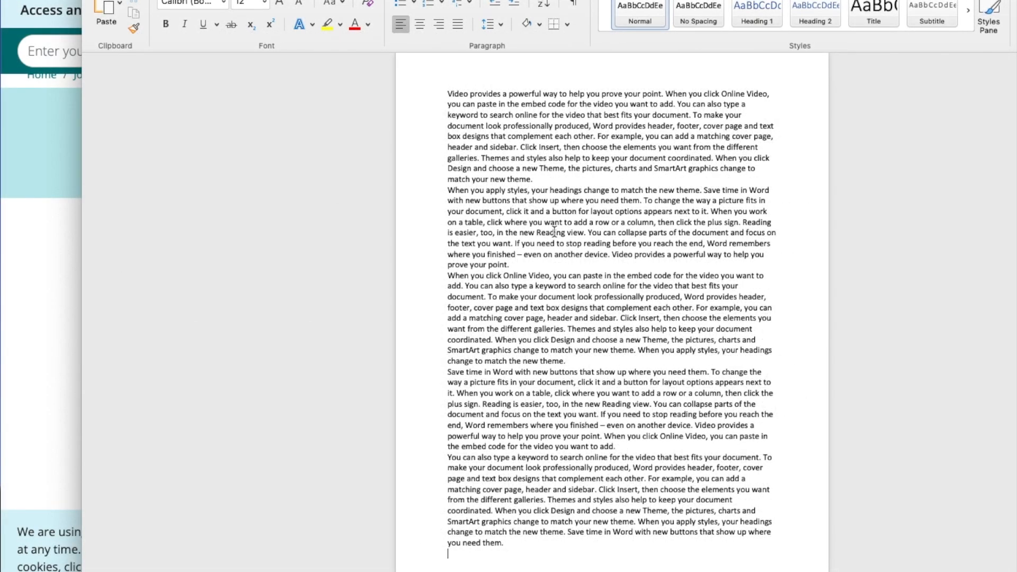
- Delete the full stop after "match your new theme" at the end of the first paragraph
{"action": "scroll", "coordinate": [546, 234], "scroll_direction": "up", "scroll_amount": 1}
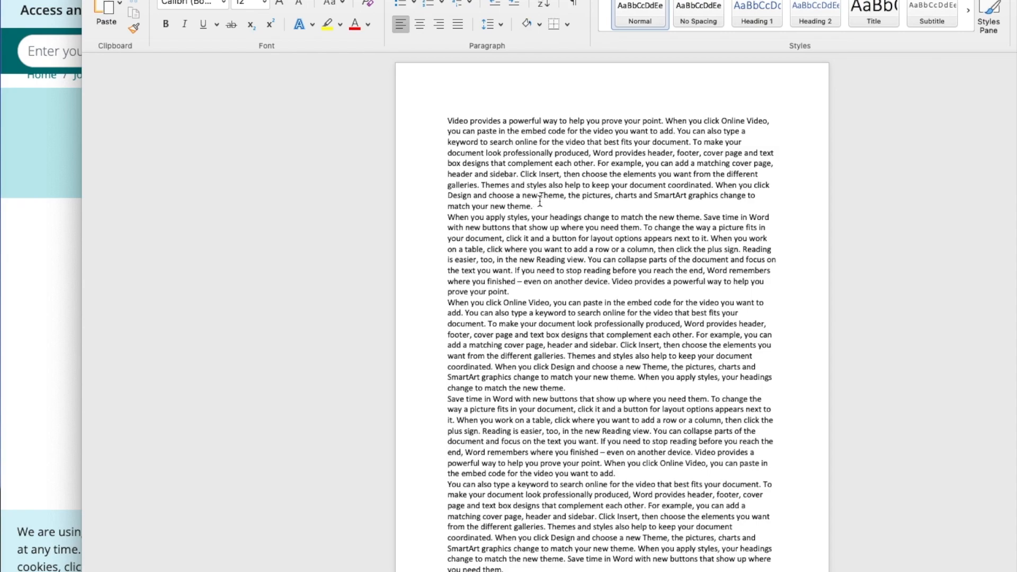
{"action": "left_click", "coordinate": [533, 207]}
{"action": "key", "text": "BackSpace"}
{"action": "left_click", "coordinate": [70, 282]}
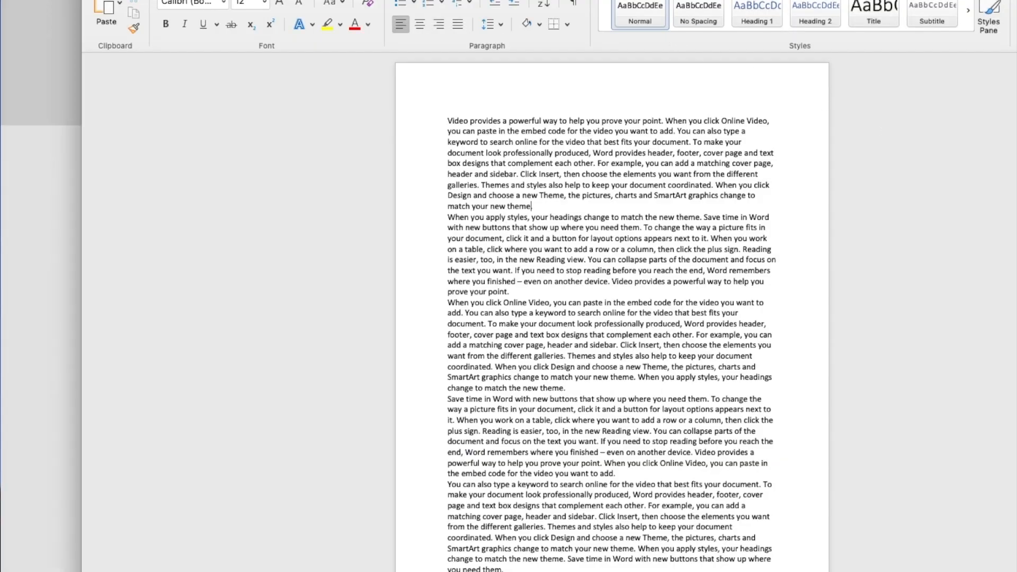
- Start a Zotero citation at the end of the first paragraph, using the American Psychological Association (APA) 7th edition style
{"action": "left_click", "coordinate": [538, 0]}
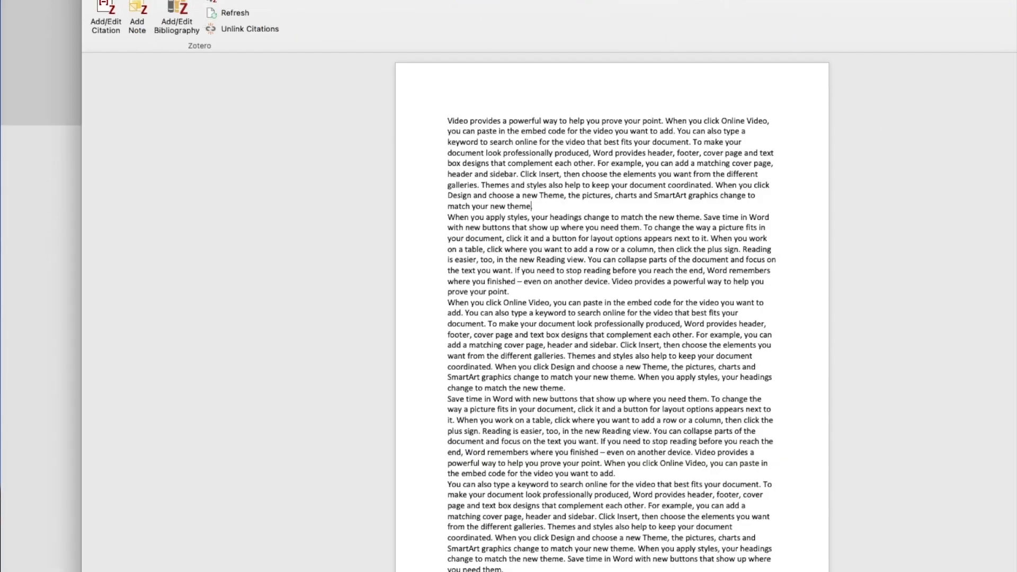
{"action": "left_click", "coordinate": [534, 208]}
{"action": "left_click", "coordinate": [104, 4]}
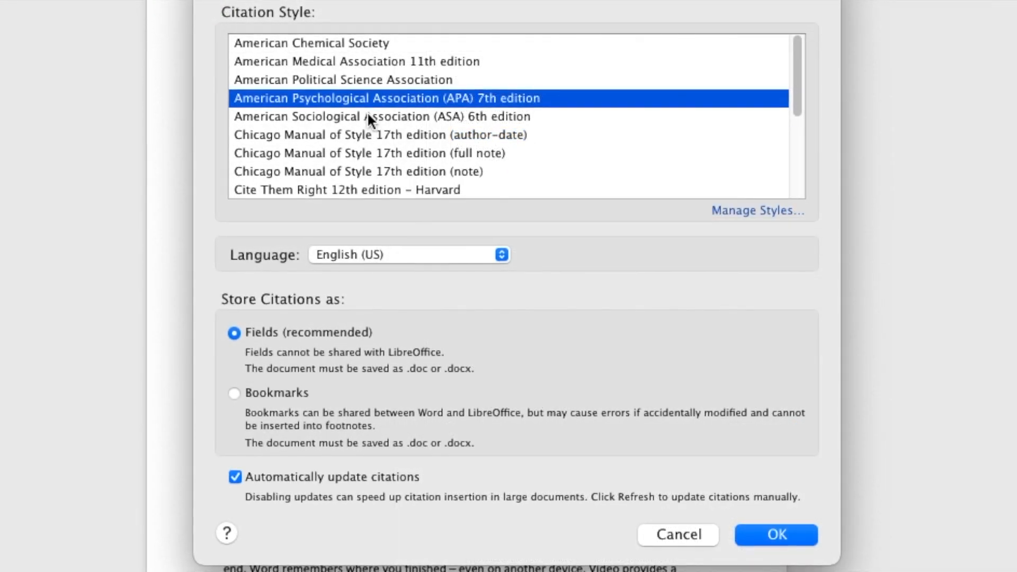
{"action": "scroll", "coordinate": [366, 112], "scroll_direction": "down", "scroll_amount": 3}
{"action": "scroll", "coordinate": [367, 112], "scroll_direction": "up", "scroll_amount": 3}
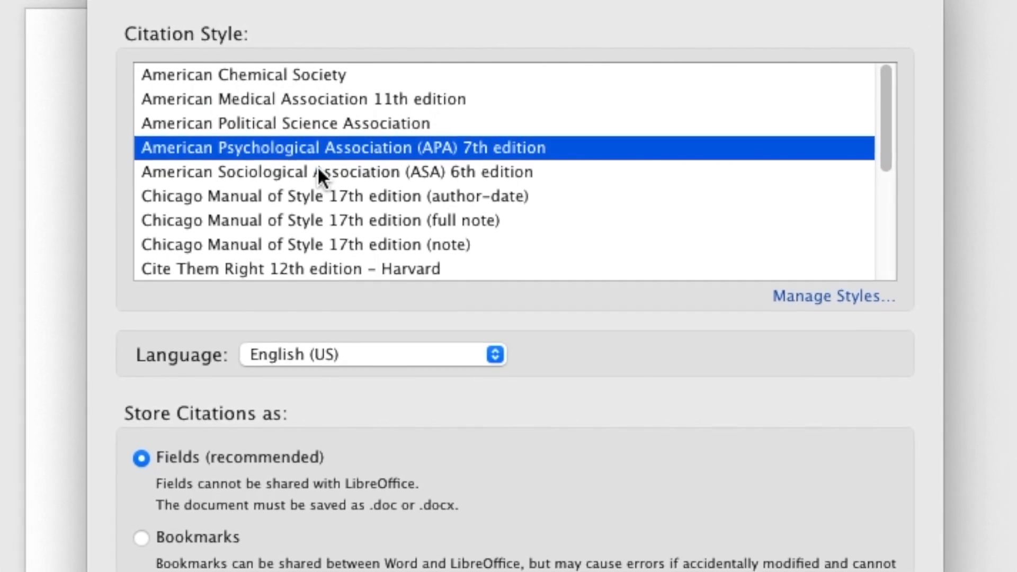
{"action": "left_click", "coordinate": [555, 112]}
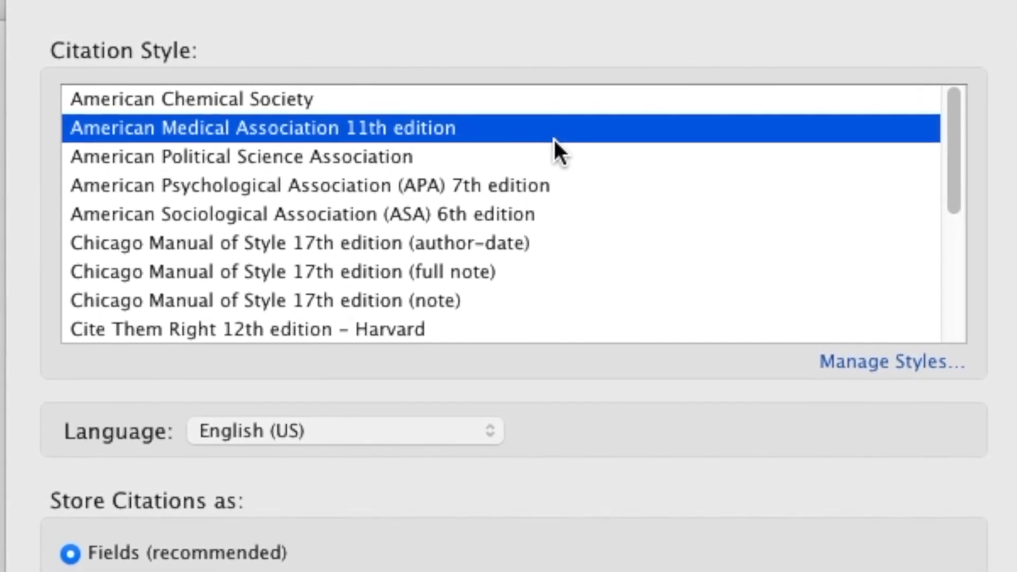
{"action": "left_click", "coordinate": [527, 181]}
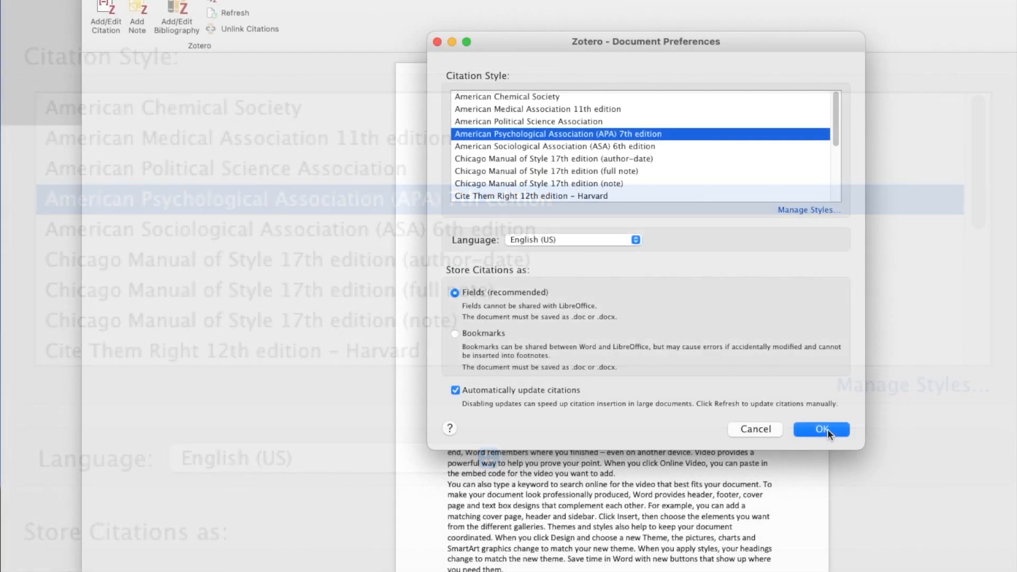
{"action": "left_click", "coordinate": [828, 429]}
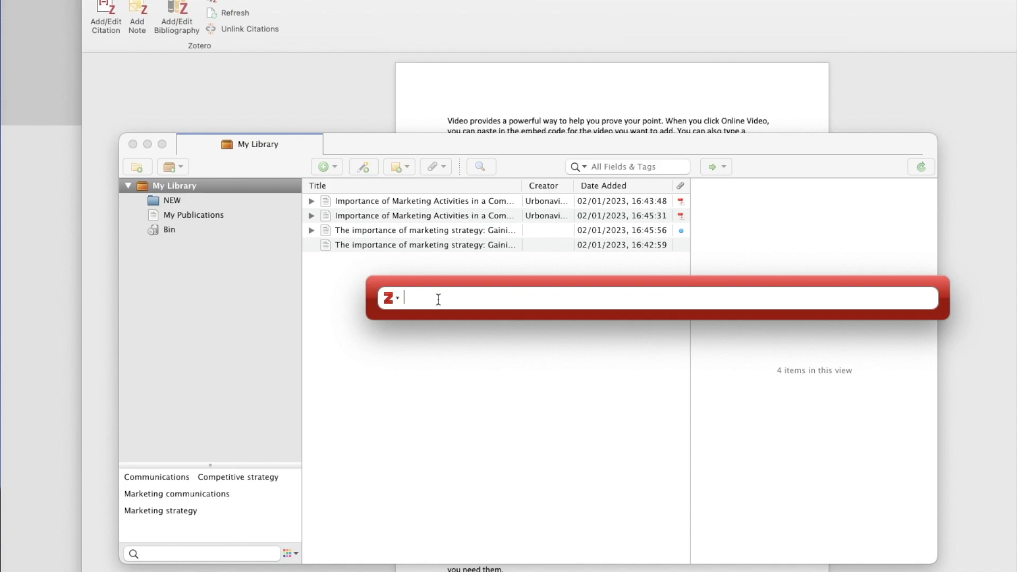
- Search the library for "importa" in the citation bar, and clear the search text
{"action": "type", "text": "importa"}
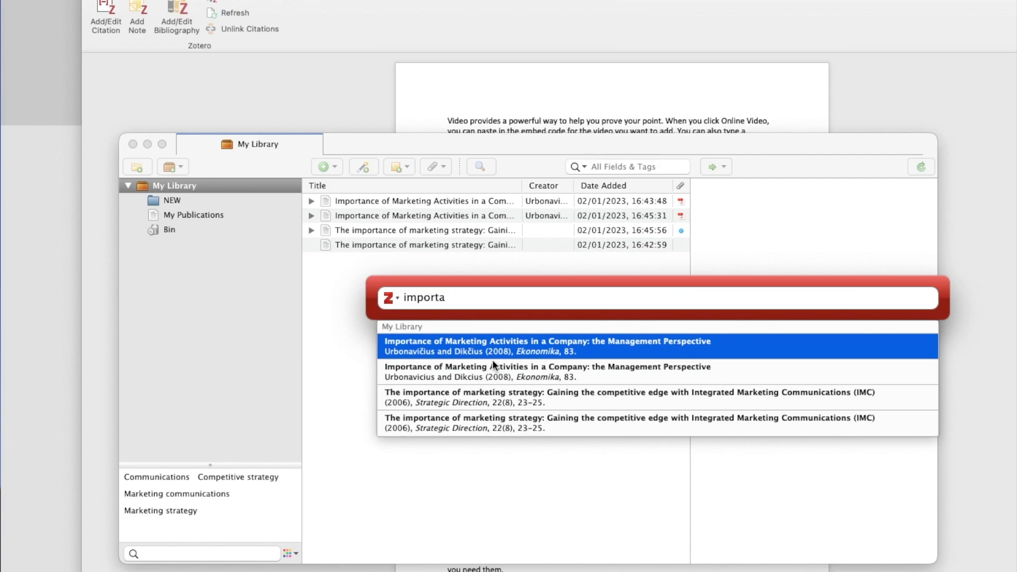
{"action": "left_click_drag", "start_coordinate": [446, 298], "coordinate": [402, 299]}
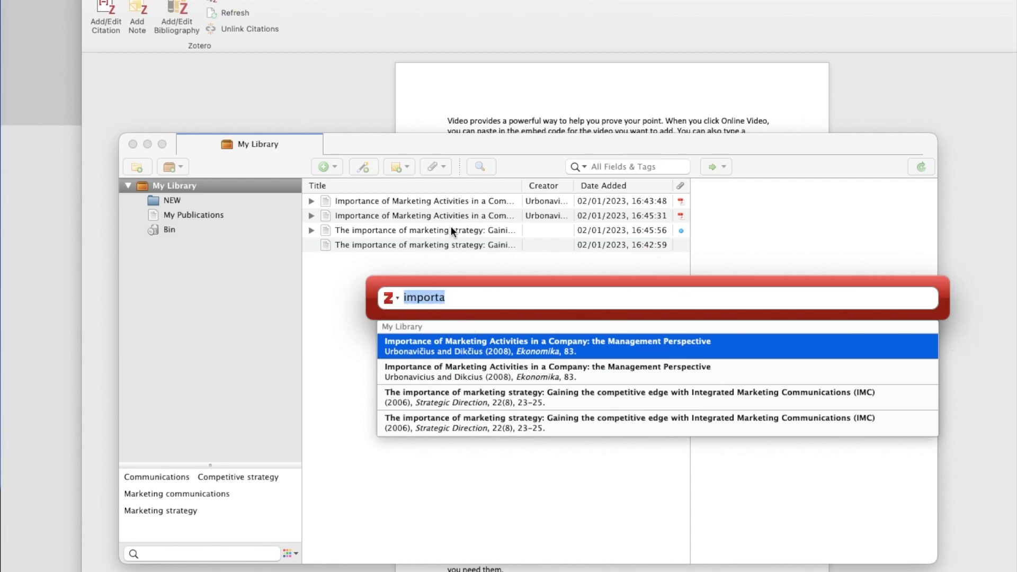
{"action": "key", "text": "BackSpace"}
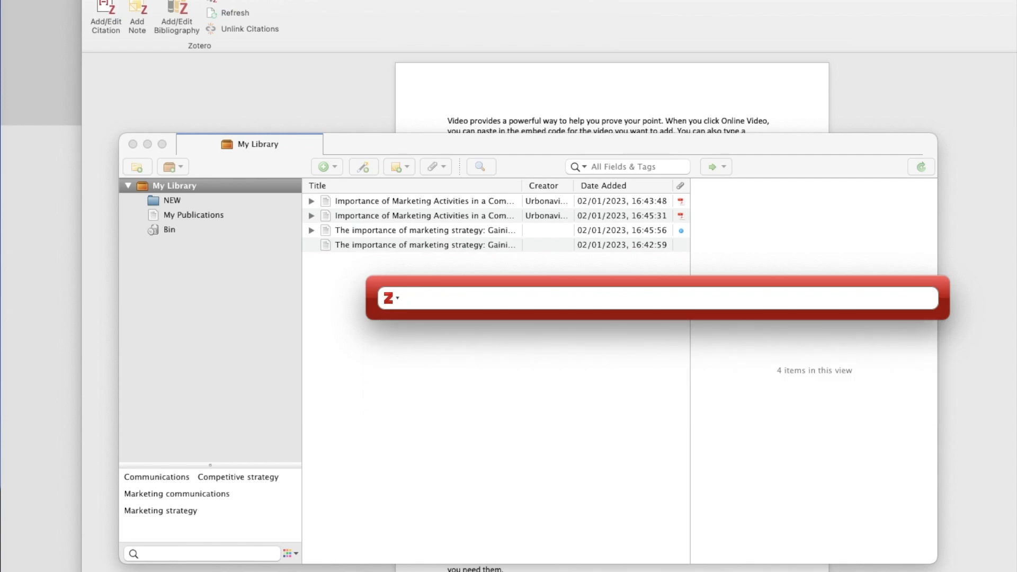
- Switch the citation bar to Classic View, minimize the Zotero library window, and move the citation dialog aside to uncover the document
{"action": "left_click", "coordinate": [395, 300]}
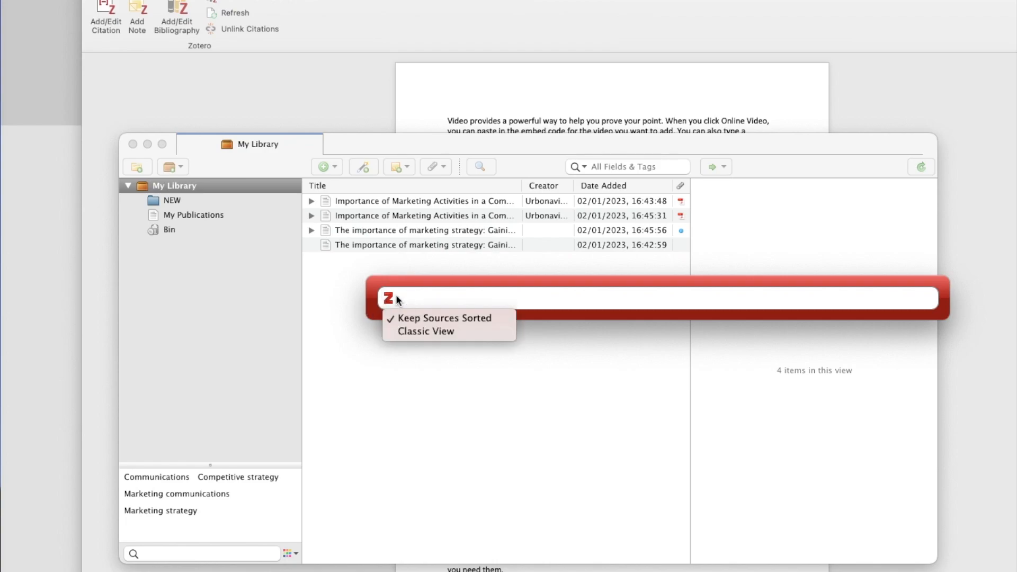
{"action": "left_click", "coordinate": [400, 330]}
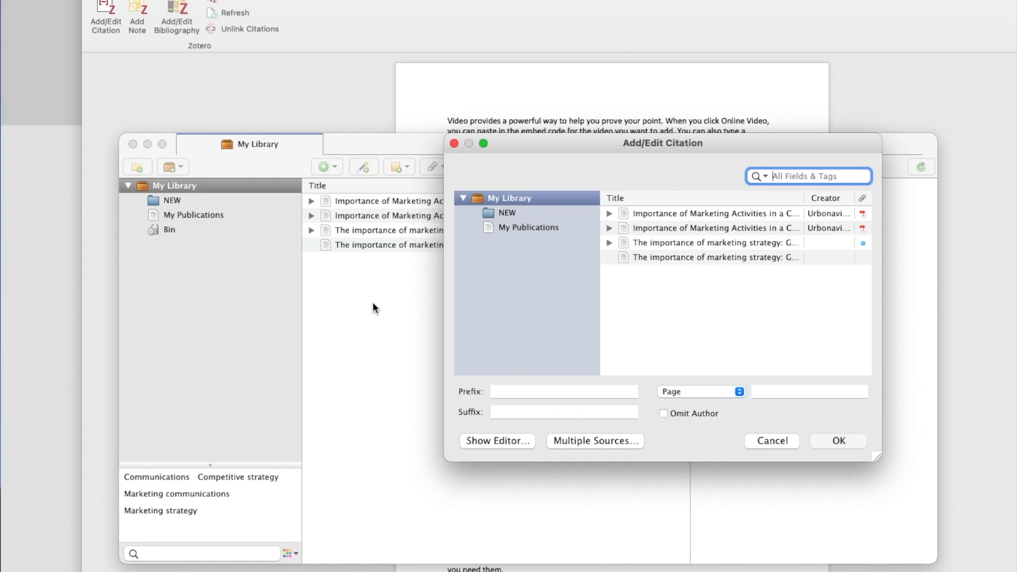
{"action": "left_click", "coordinate": [372, 302]}
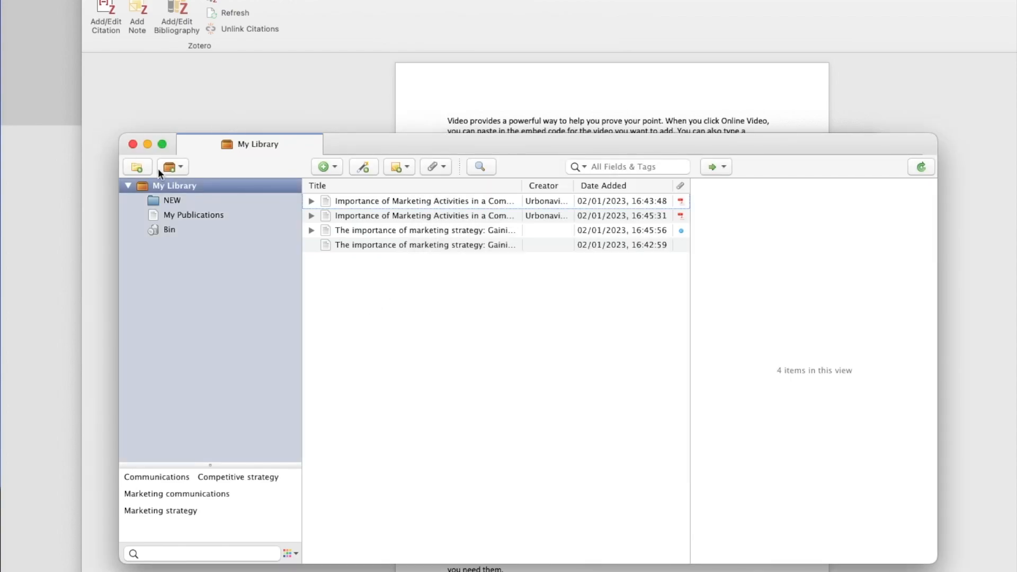
{"action": "left_click", "coordinate": [148, 145]}
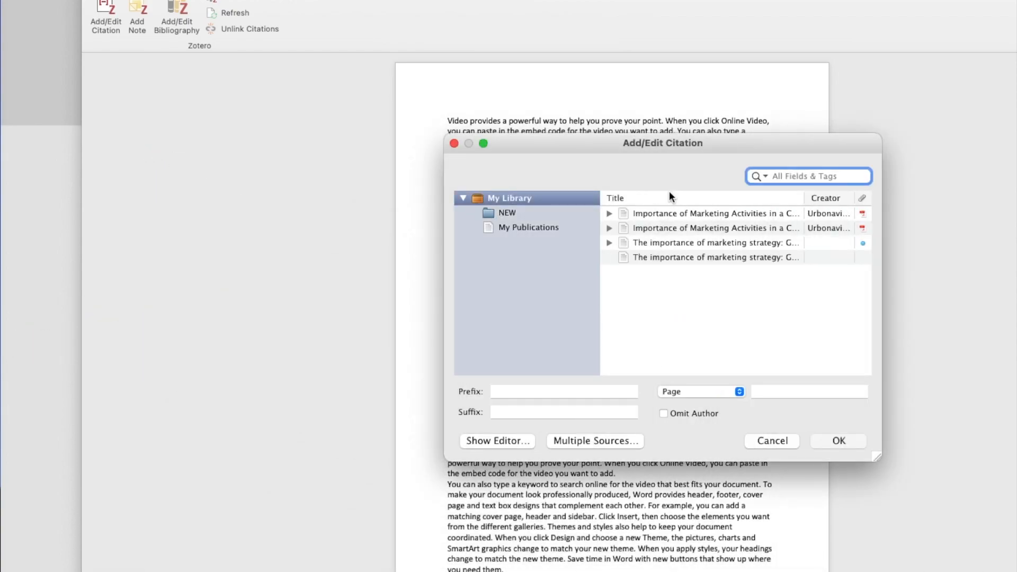
{"action": "left_click_drag", "start_coordinate": [654, 148], "coordinate": [379, 161]}
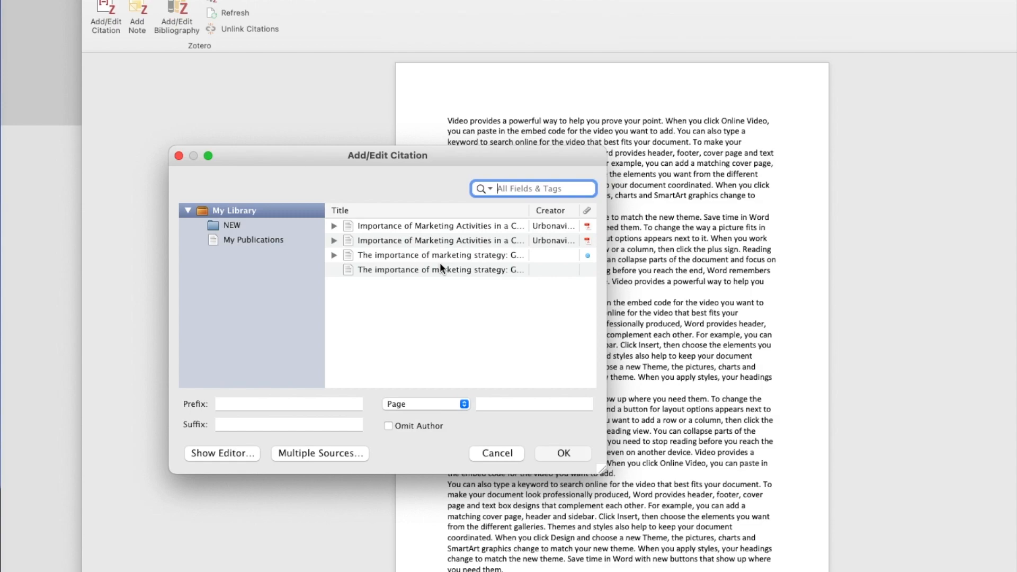
- Insert the first listed article, "Importance of Marketing Activities in a Company", as the citation at the end of the first paragraph
{"action": "left_click", "coordinate": [415, 225]}
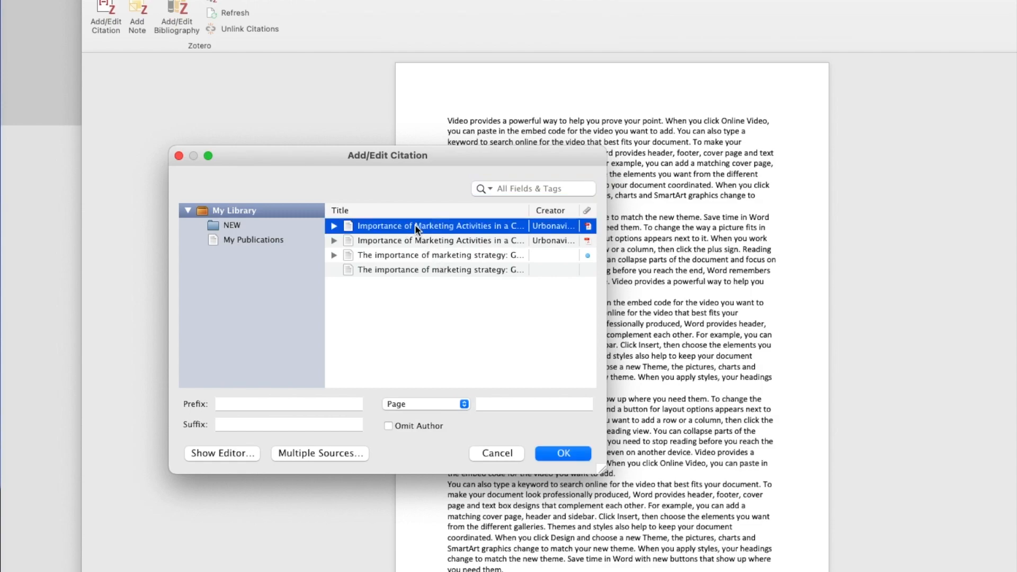
{"action": "left_click", "coordinate": [548, 450]}
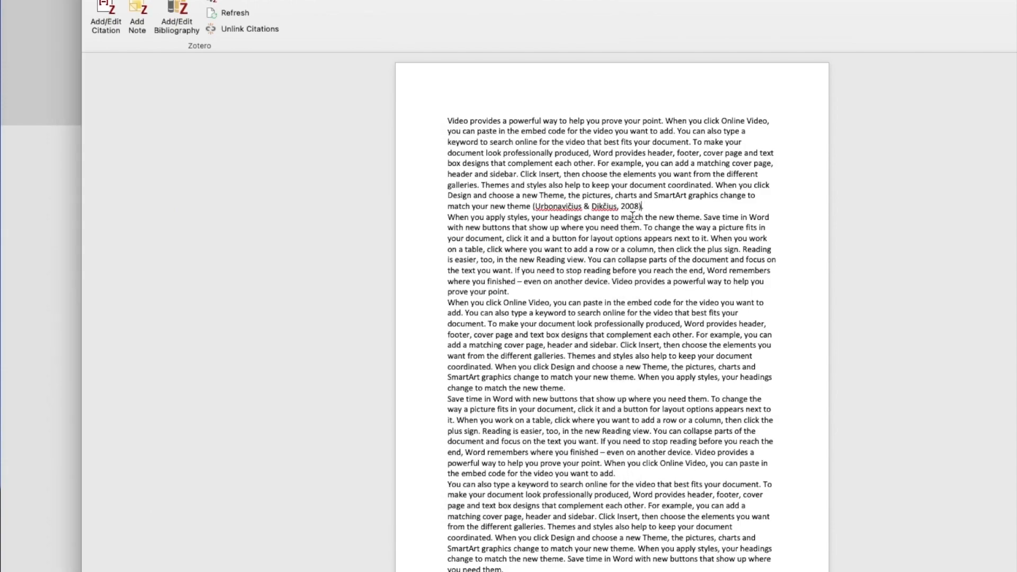
- Examine the in-text citation closing the first paragraph and the paragraph's opening sentence as another possible citation place
{"action": "left_click_drag", "start_coordinate": [643, 206], "coordinate": [535, 205]}
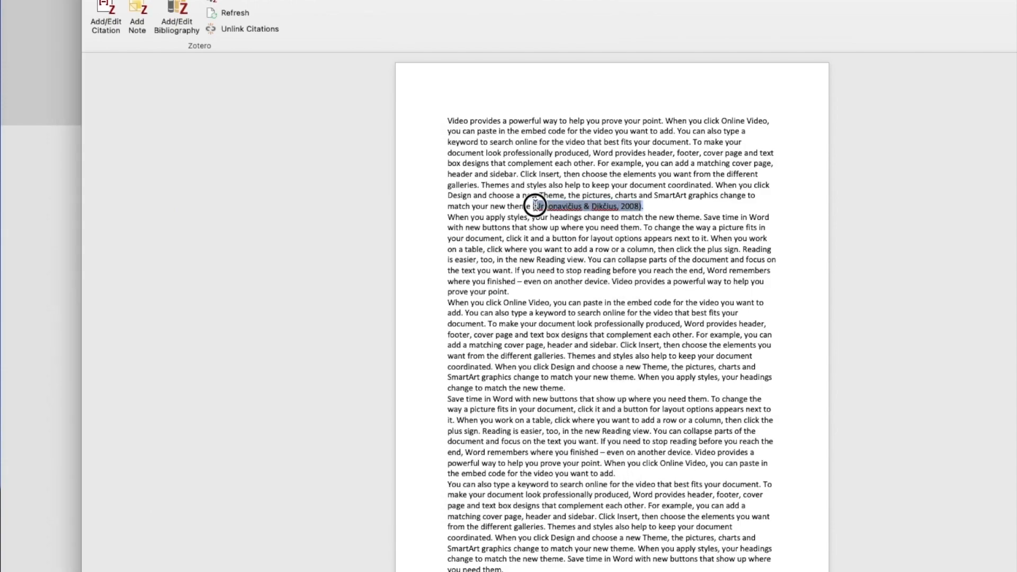
{"action": "left_click", "coordinate": [700, 303]}
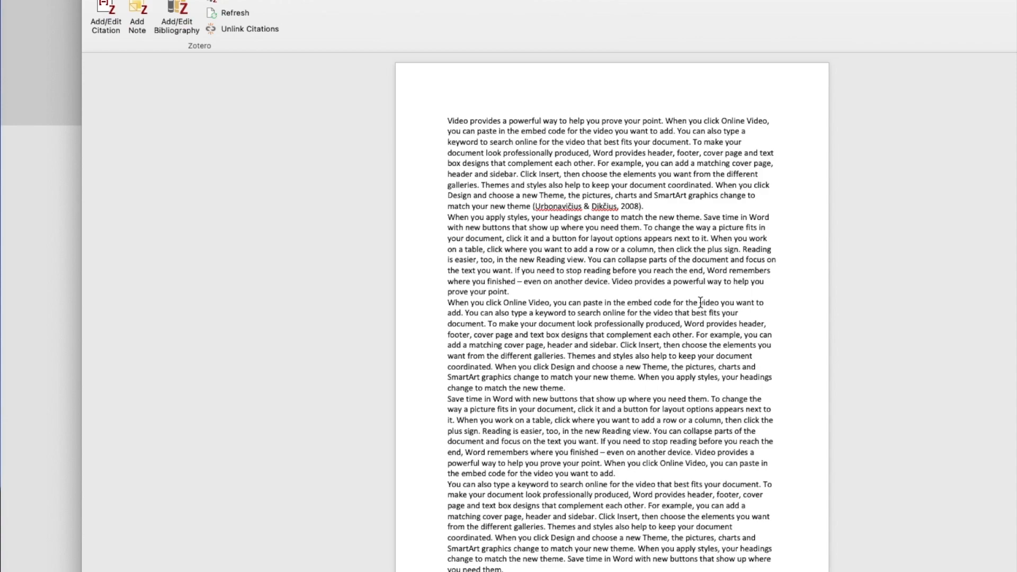
{"action": "left_click", "coordinate": [656, 205]}
{"action": "left_click", "coordinate": [445, 121]}
{"action": "left_click", "coordinate": [587, 121]}
{"action": "double_click", "coordinate": [587, 122]}
{"action": "left_click", "coordinate": [586, 120]}
{"action": "left_click_drag", "start_coordinate": [642, 204], "coordinate": [536, 206]}
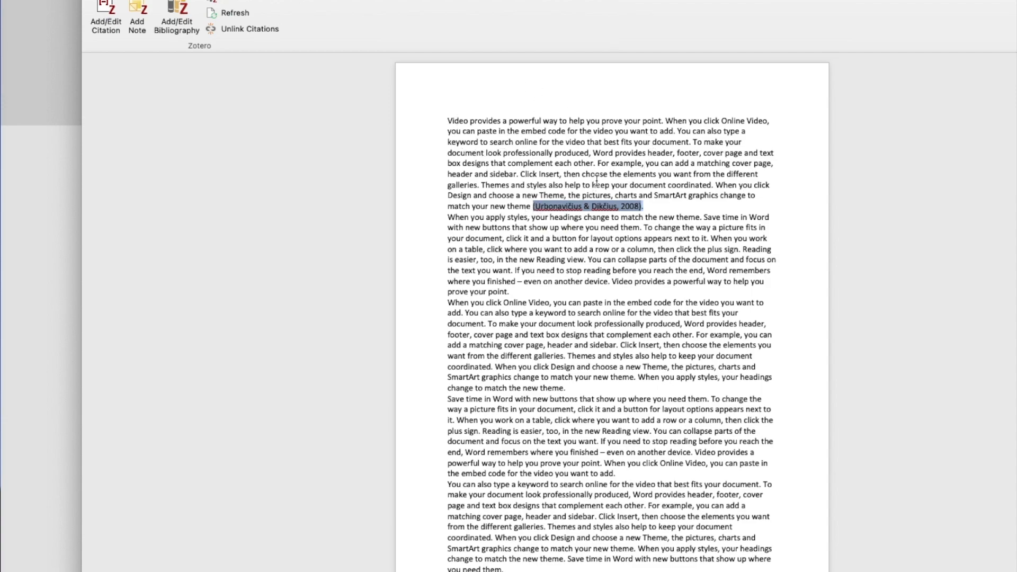
{"action": "left_click", "coordinate": [659, 201]}
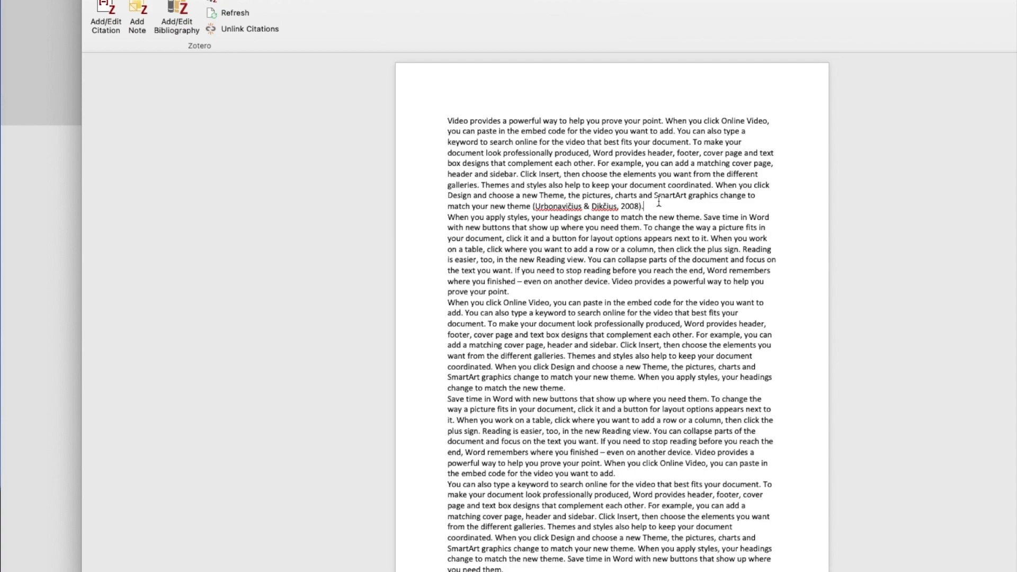
- Cite the last listed article, "The importance of marketing strategy", at the start of the third paragraph, choosing it in Classic View
{"action": "left_click", "coordinate": [659, 205]}
{"action": "scroll", "coordinate": [660, 205], "scroll_direction": "down", "scroll_amount": 2}
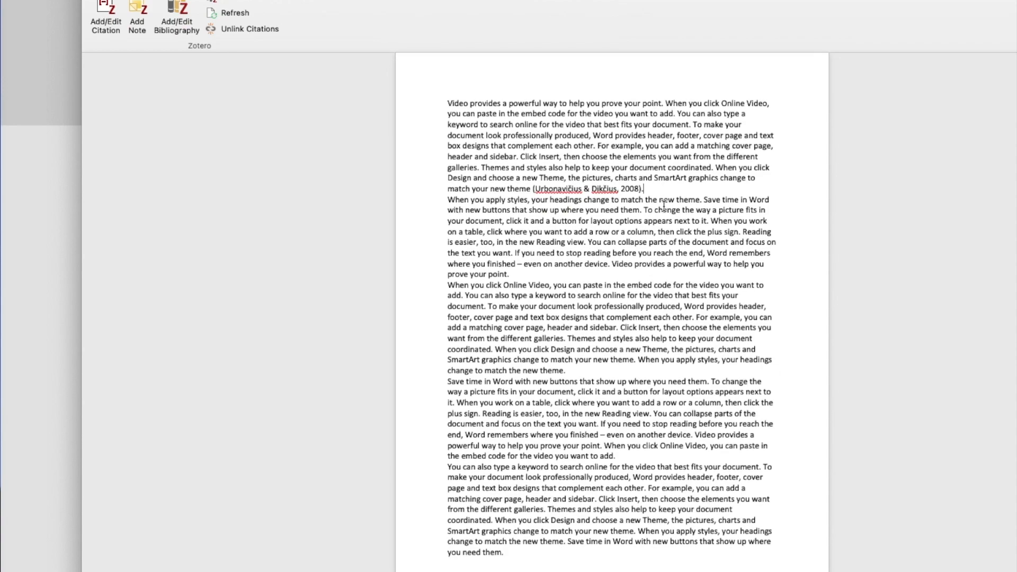
{"action": "scroll", "coordinate": [646, 235], "scroll_direction": "down", "scroll_amount": 5}
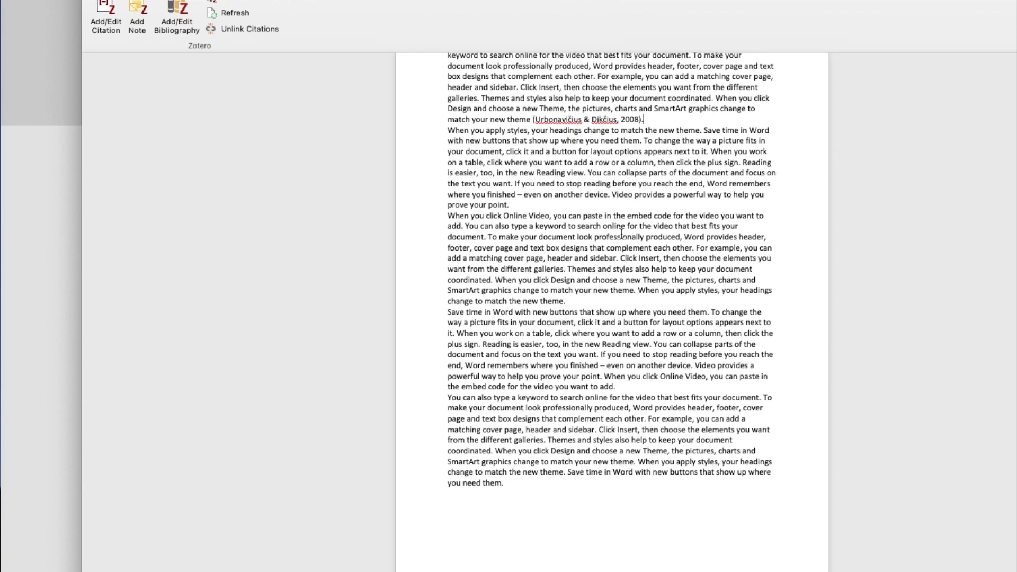
{"action": "scroll", "coordinate": [557, 206], "scroll_direction": "down", "scroll_amount": 1}
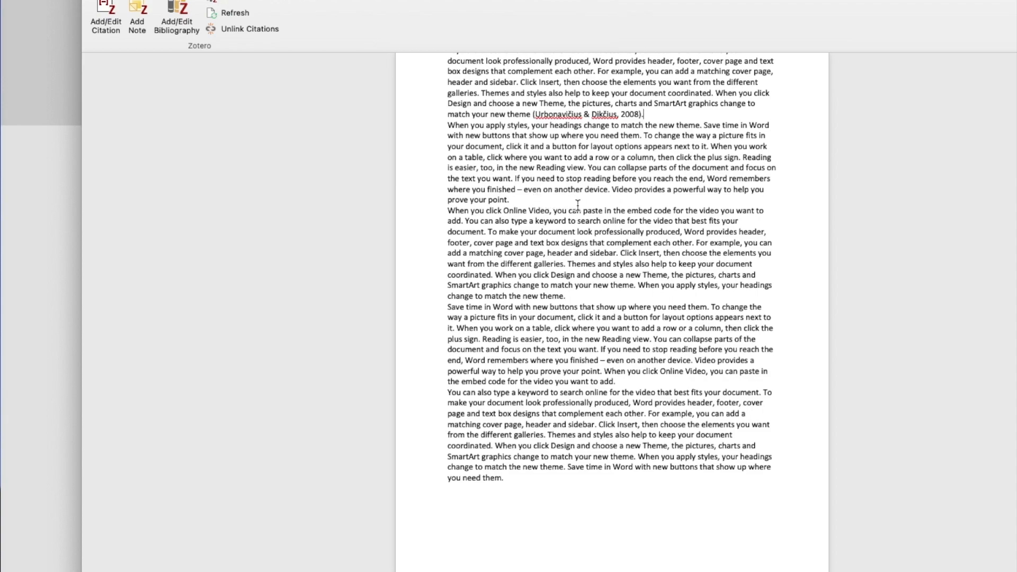
{"action": "left_click", "coordinate": [448, 211]}
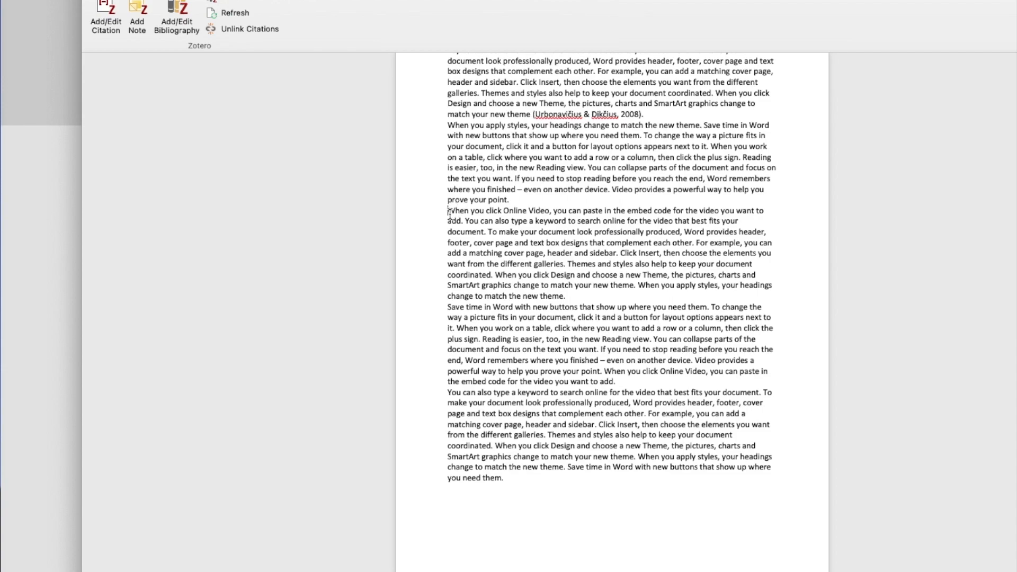
{"action": "left_click", "coordinate": [103, 8]}
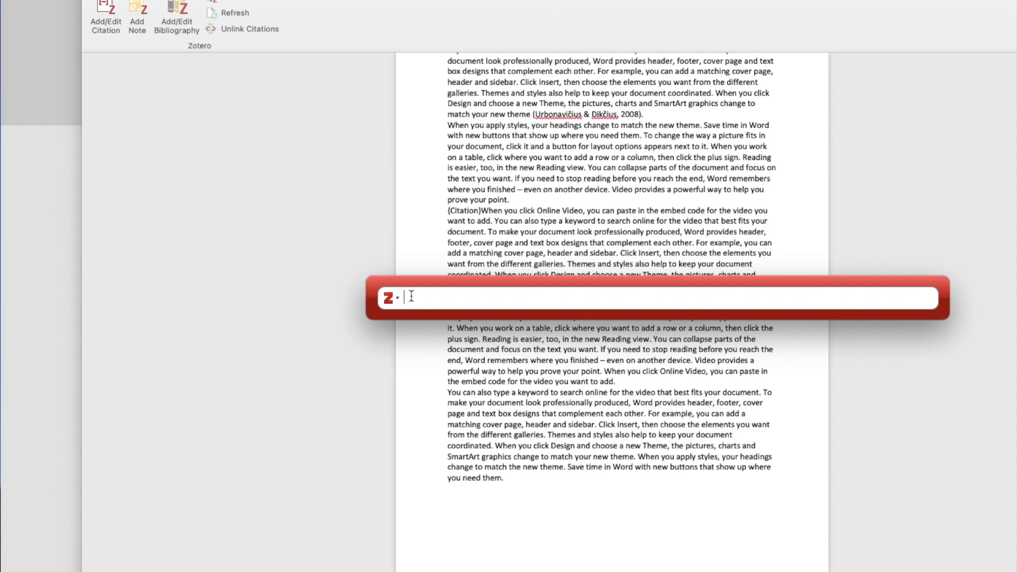
{"action": "left_click", "coordinate": [395, 297]}
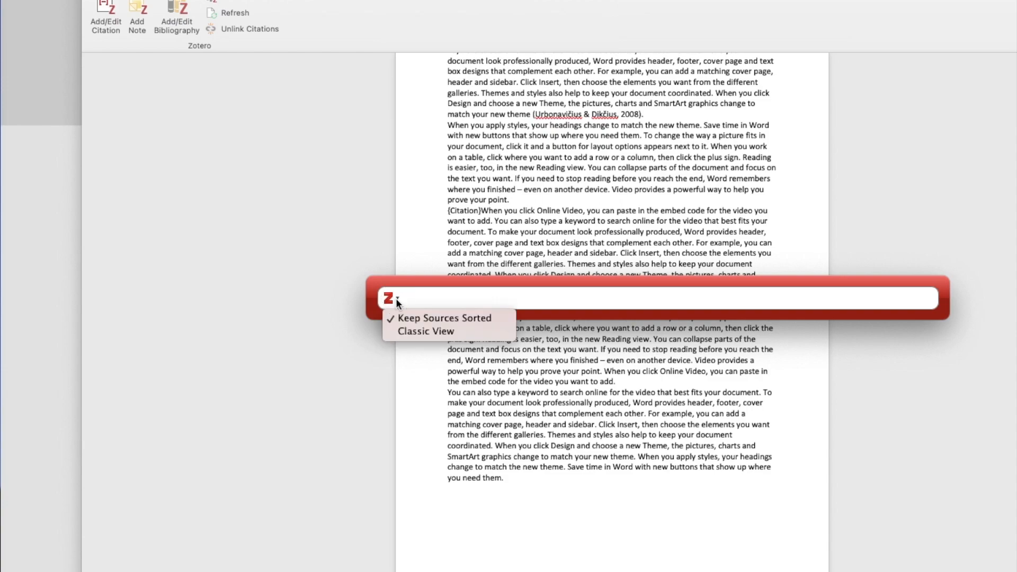
{"action": "left_click", "coordinate": [412, 331]}
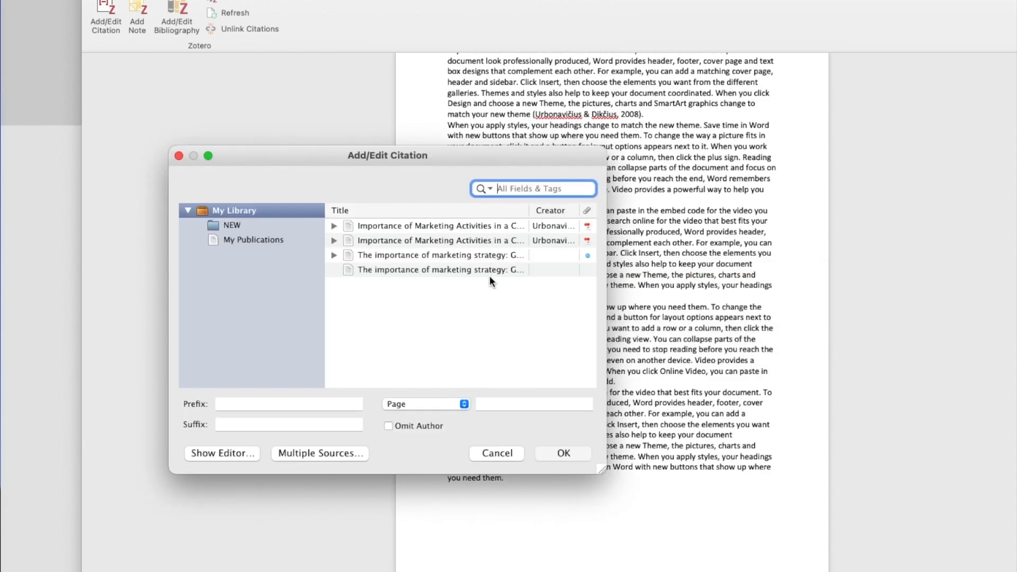
{"action": "left_click", "coordinate": [422, 271]}
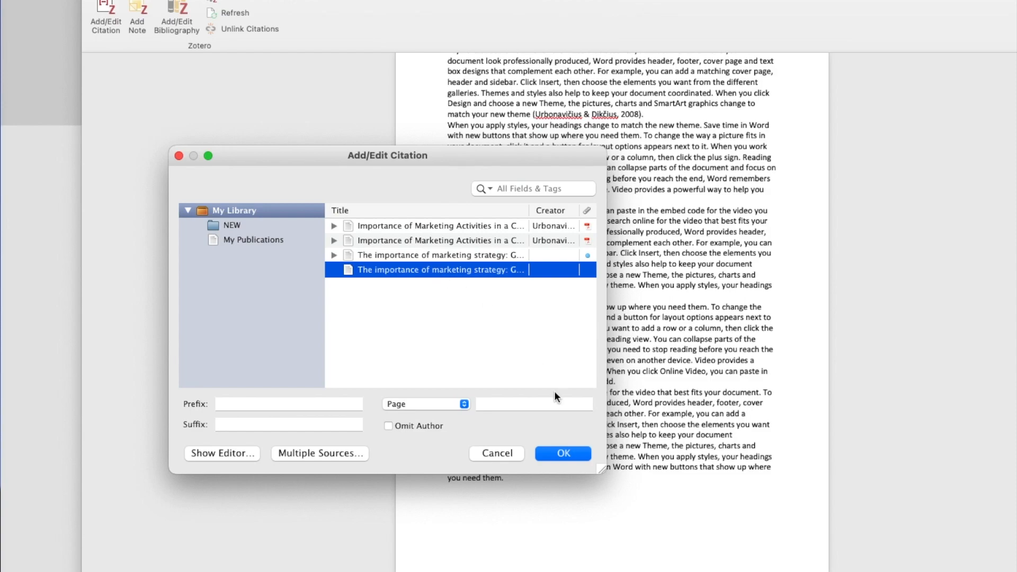
{"action": "left_click", "coordinate": [558, 454]}
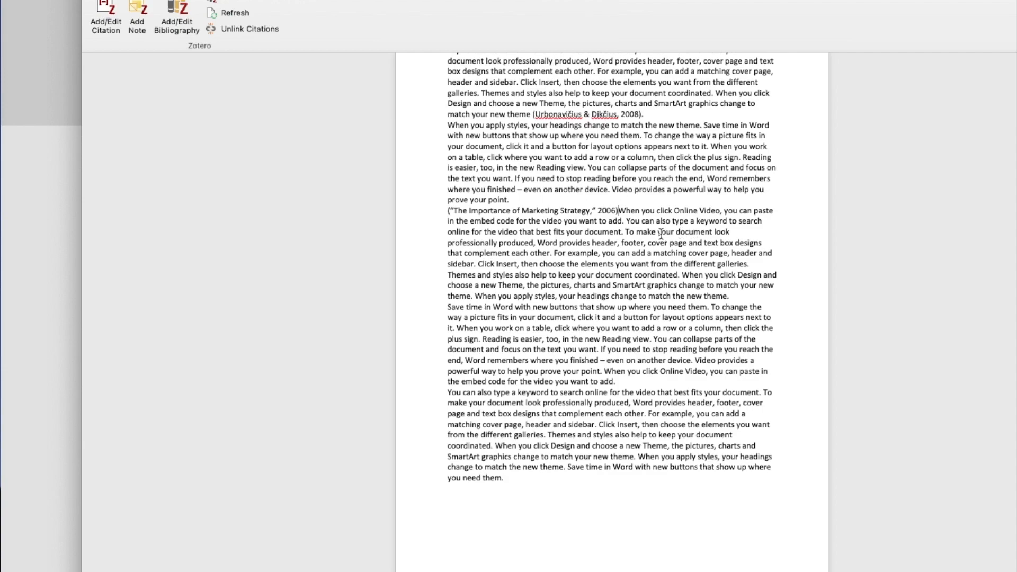
- Reword the citation opening the third paragraph to read According “The Importance of Marketing Strategy,” (2006)
{"action": "left_click", "coordinate": [449, 210]}
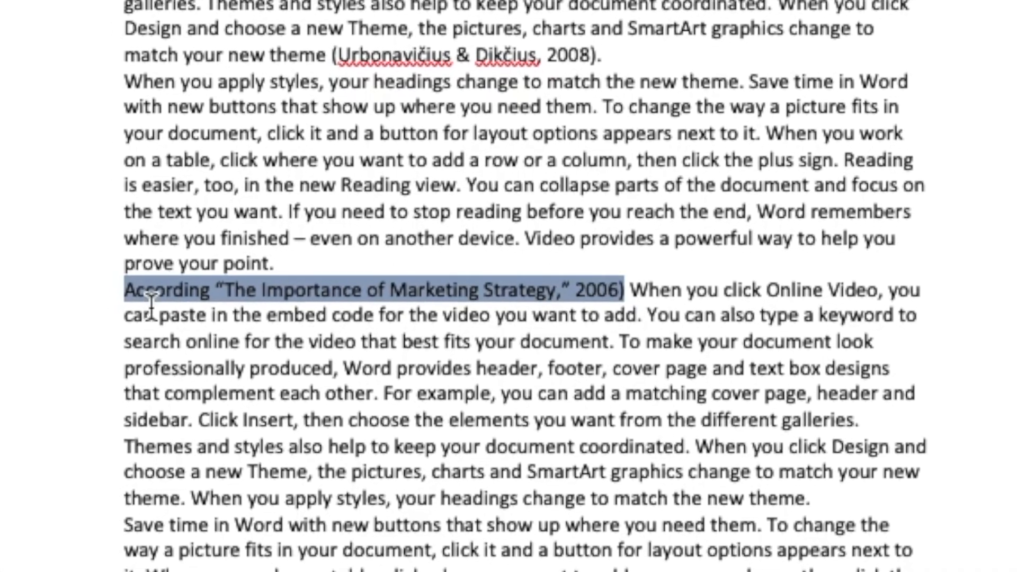
{"action": "left_click", "coordinate": [167, 294]}
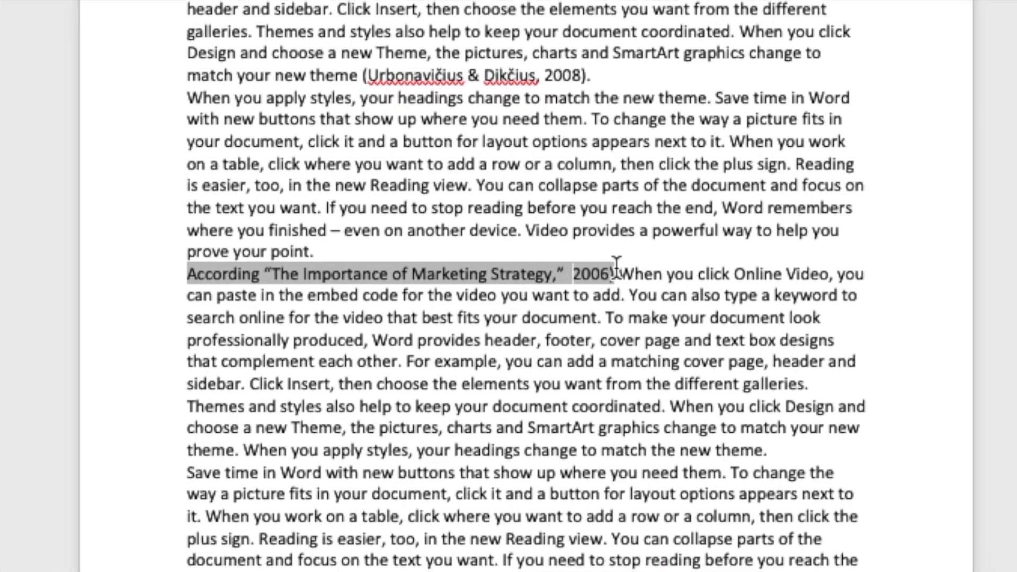
{"action": "left_click", "coordinate": [615, 279]}
{"action": "left_click", "coordinate": [576, 272]}
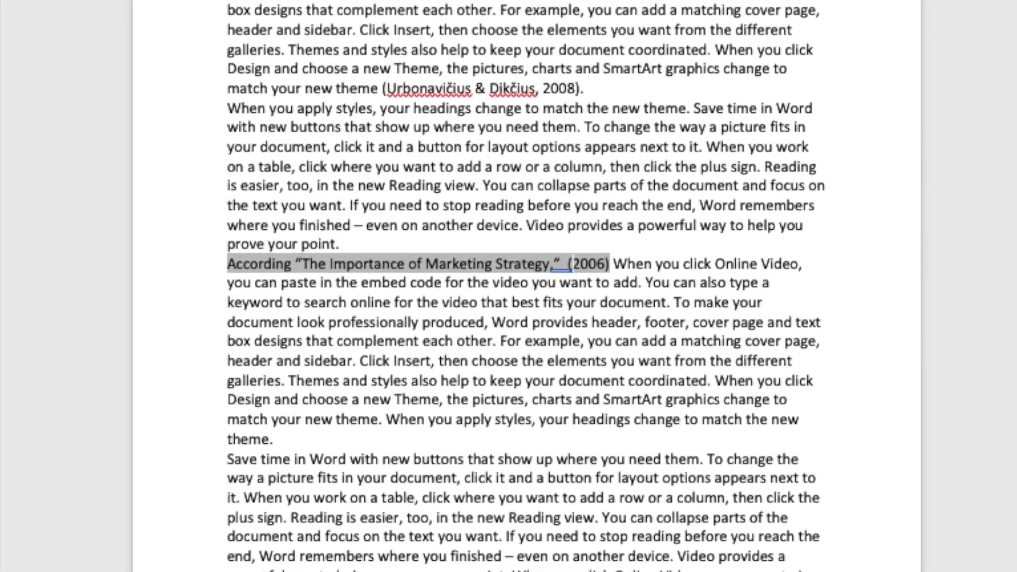
{"action": "left_click", "coordinate": [565, 267]}
{"action": "key", "text": "BackSpace"}
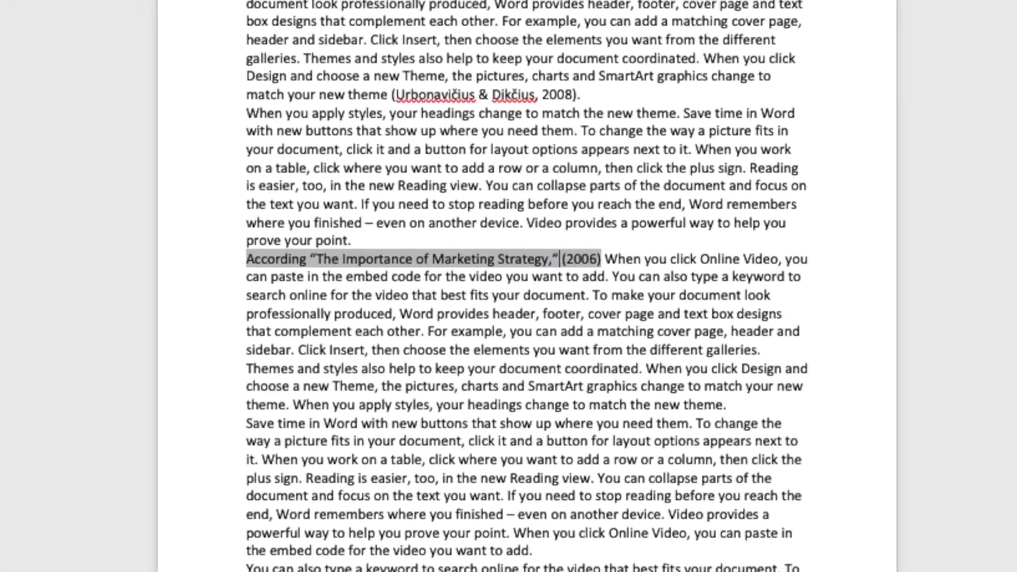
- Add a comma after "(2006)" in the third paragraph and change the following "When" to lowercase "when"
{"action": "left_click", "coordinate": [635, 375]}
{"action": "left_click", "coordinate": [601, 258]}
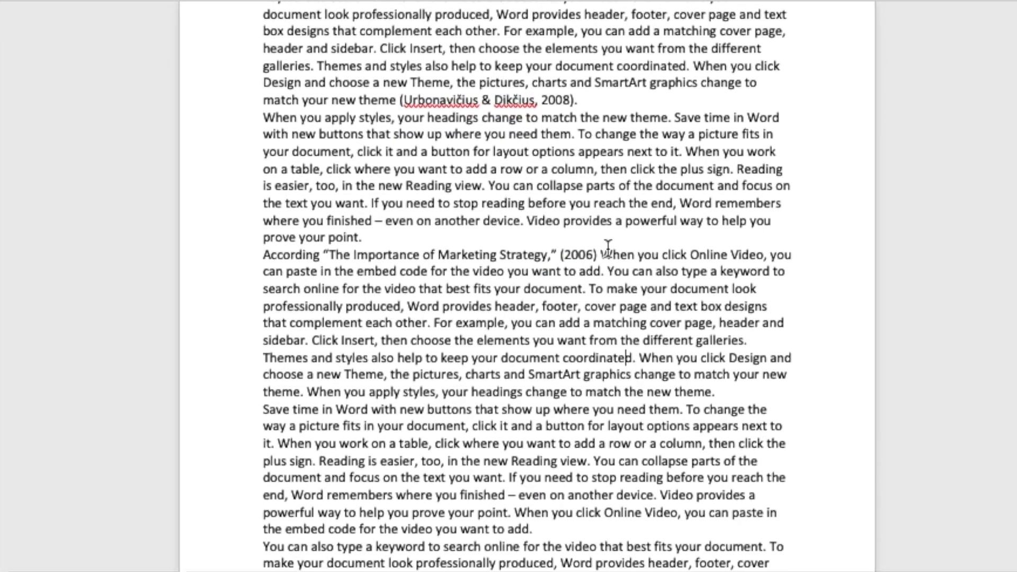
{"action": "key", "text": "Delete"}
{"action": "key", "text": "BackSpace"}
{"action": "type", "text": ", w"}
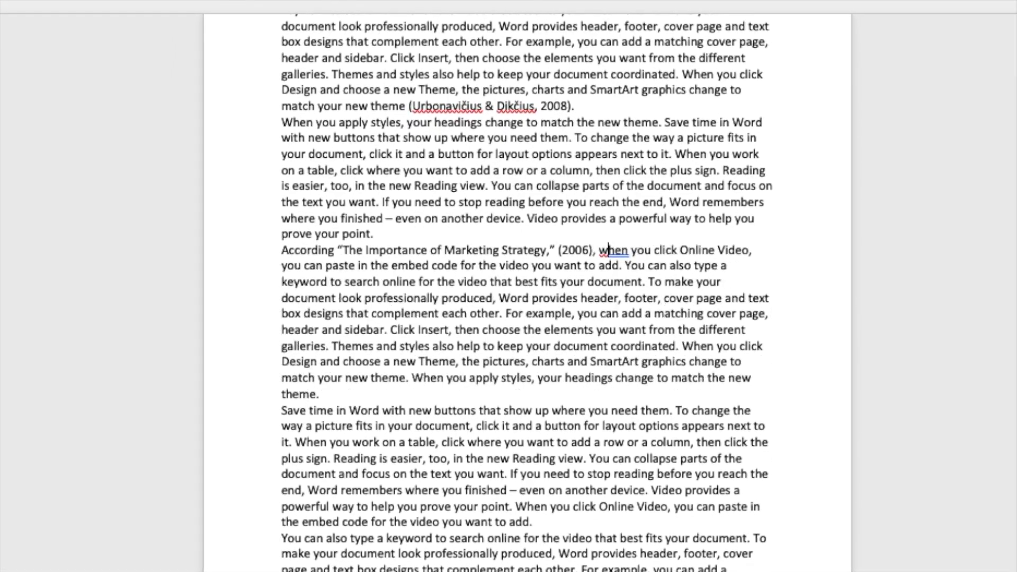
{"action": "left_click", "coordinate": [636, 277]}
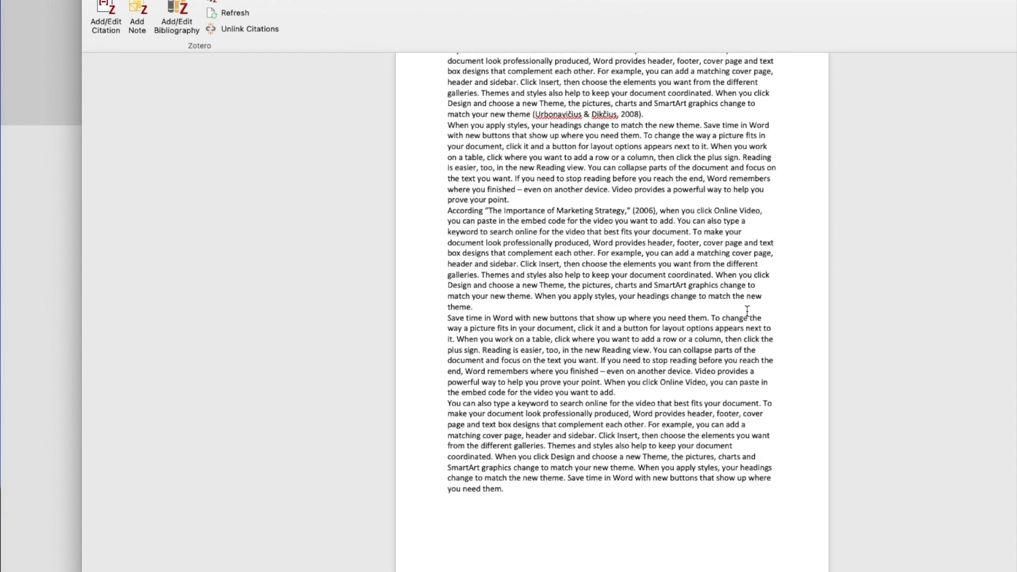
- Add the heading text "References" below the last paragraph, separated from it by a blank line
{"action": "scroll", "coordinate": [672, 281], "scroll_direction": "down", "scroll_amount": 1}
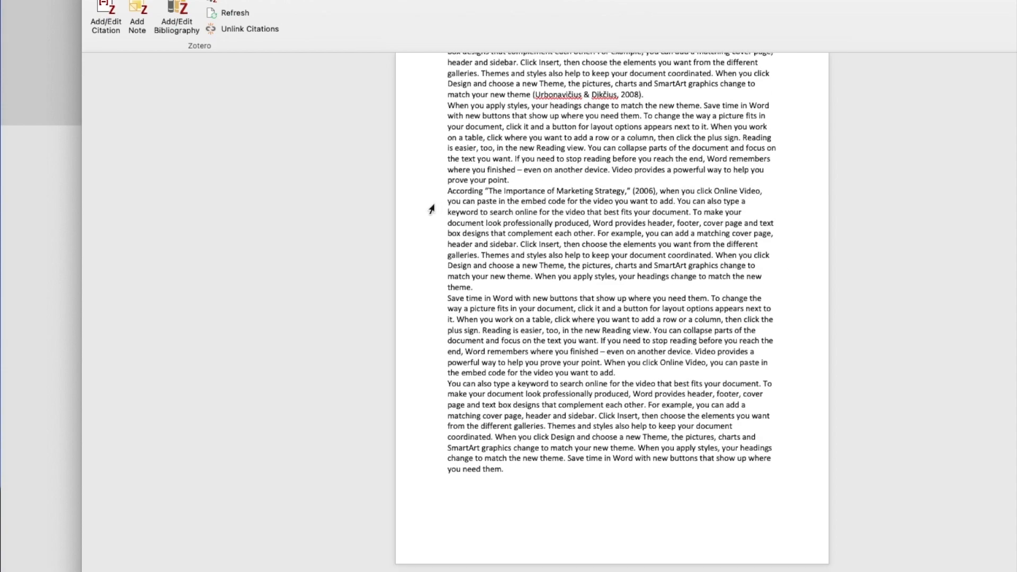
{"action": "left_click_drag", "start_coordinate": [443, 194], "coordinate": [767, 332]}
{"action": "left_click", "coordinate": [763, 330]}
{"action": "left_click", "coordinate": [570, 471]}
{"action": "key", "text": "Return"}
{"action": "key", "text": "Return"}
{"action": "type", "text": "References"}
- Make the "References" heading bold and centred
{"action": "scroll", "coordinate": [546, 438], "scroll_direction": "down", "scroll_amount": 3}
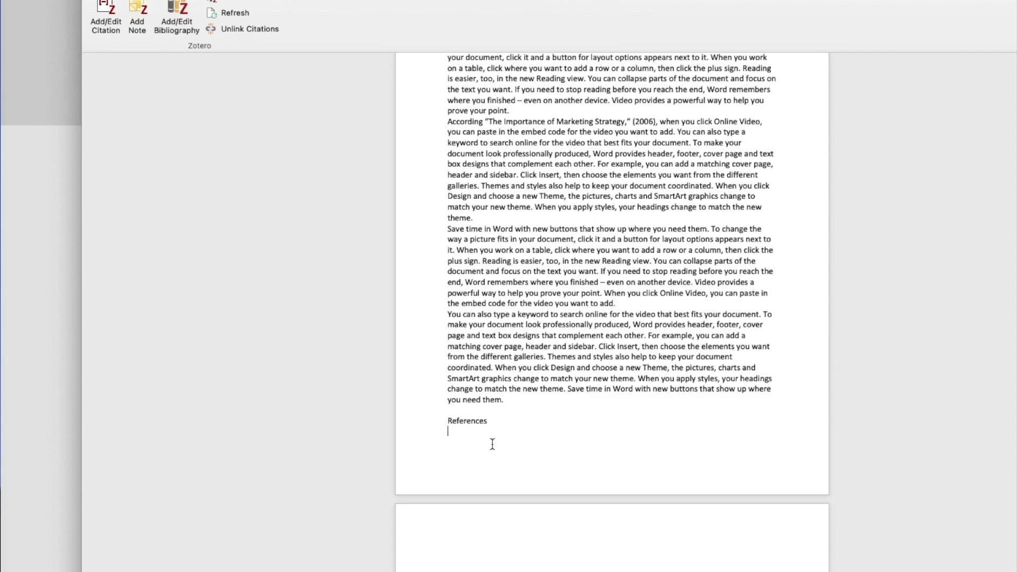
{"action": "left_click", "coordinate": [424, 427]}
{"action": "key", "text": "super+b"}
{"action": "key", "text": "super+e"}
- Insert the Zotero bibliography of the cited articles on the line below the "References" heading
{"action": "left_click", "coordinate": [608, 459]}
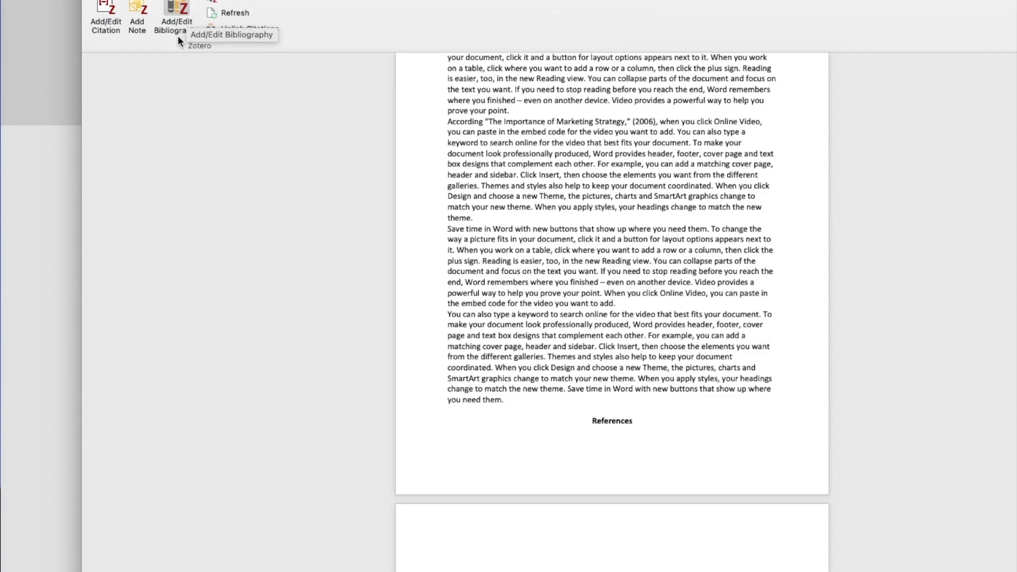
{"action": "left_click", "coordinate": [179, 14]}
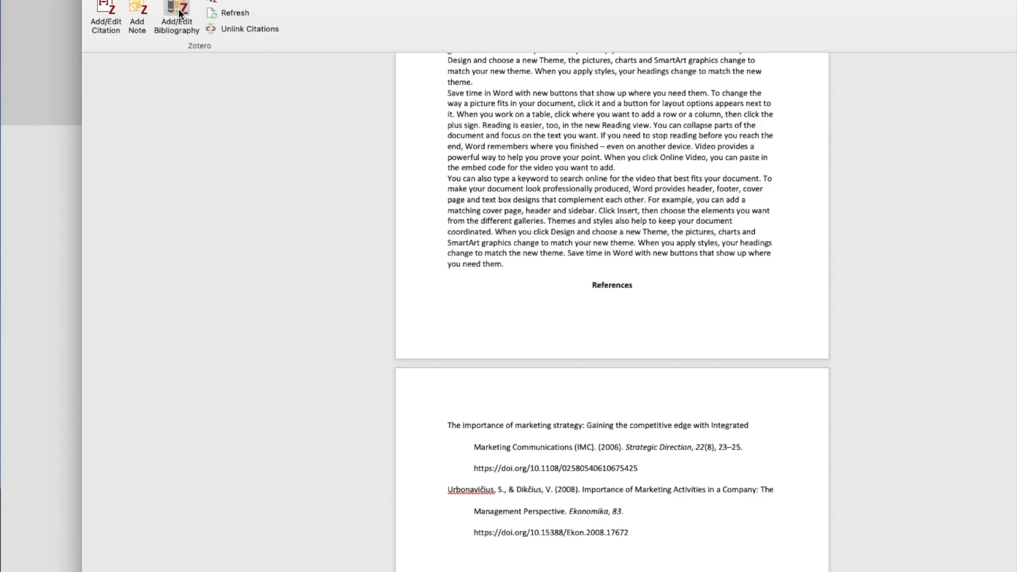
{"action": "scroll", "coordinate": [563, 136], "scroll_direction": "down", "scroll_amount": 5}
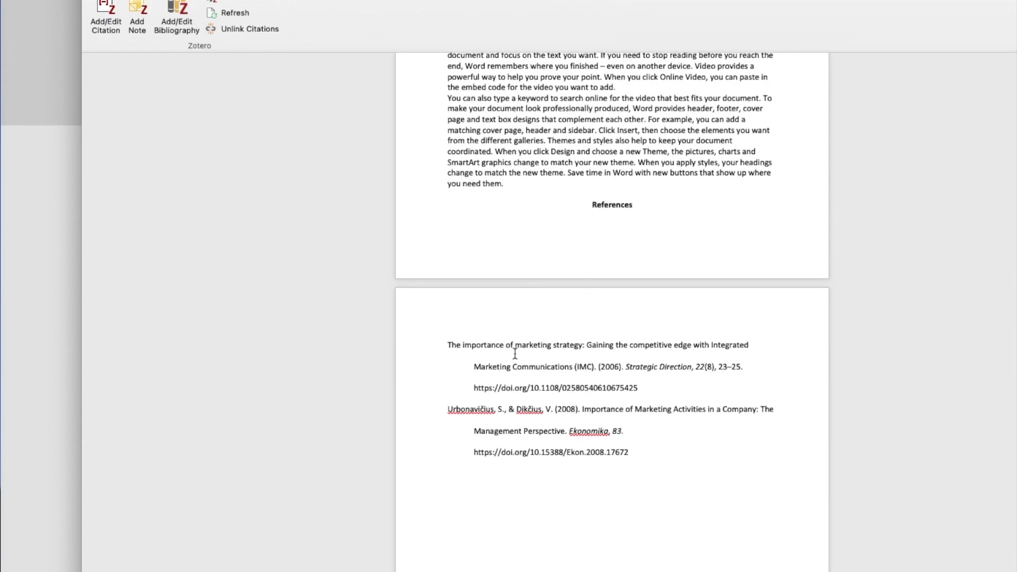
{"action": "mouse_move", "coordinate": [448, 347]}
{"action": "left_mouse_down"}
{"action": "mouse_move", "coordinate": [595, 415]}
{"action": "mouse_move", "coordinate": [653, 457]}
{"action": "left_mouse_up"}
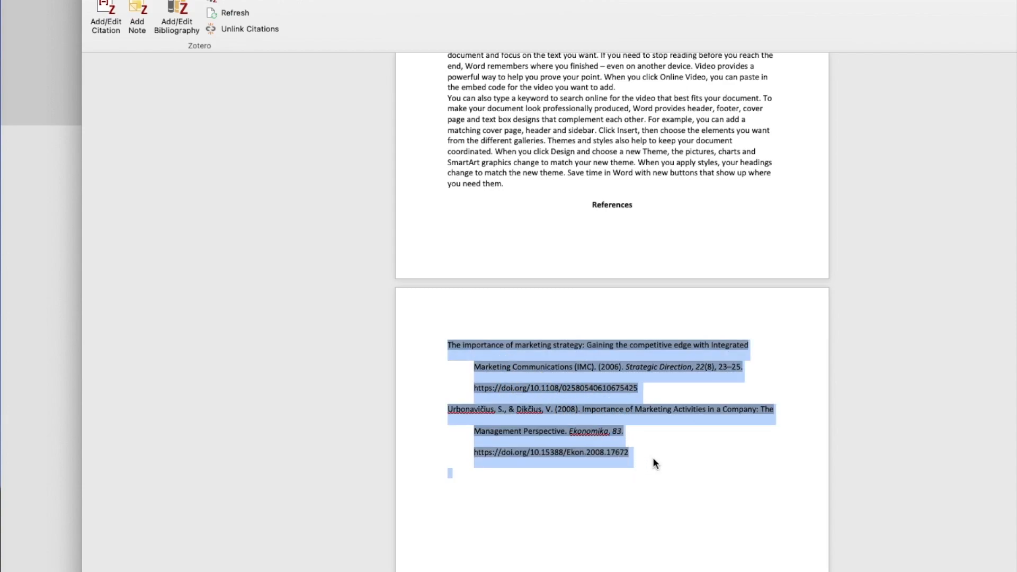
{"action": "left_click", "coordinate": [653, 457]}
- Compare the in-text citations in the first and third paragraphs with the entries in the reference list
{"action": "scroll", "coordinate": [639, 175], "scroll_direction": "up", "scroll_amount": 4}
{"action": "scroll", "coordinate": [634, 154], "scroll_direction": "up", "scroll_amount": 6}
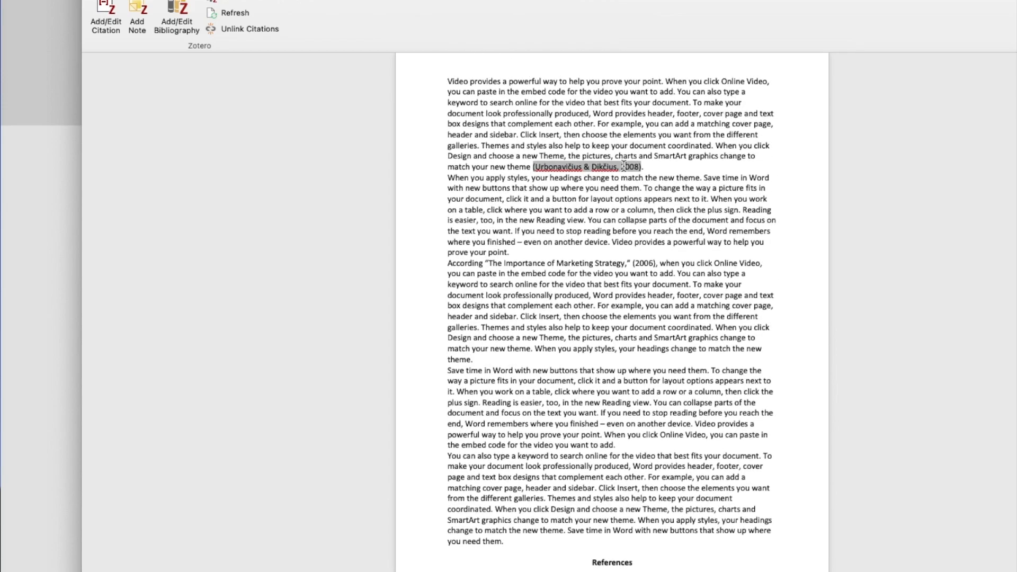
{"action": "scroll", "coordinate": [669, 184], "scroll_direction": "down", "scroll_amount": 10}
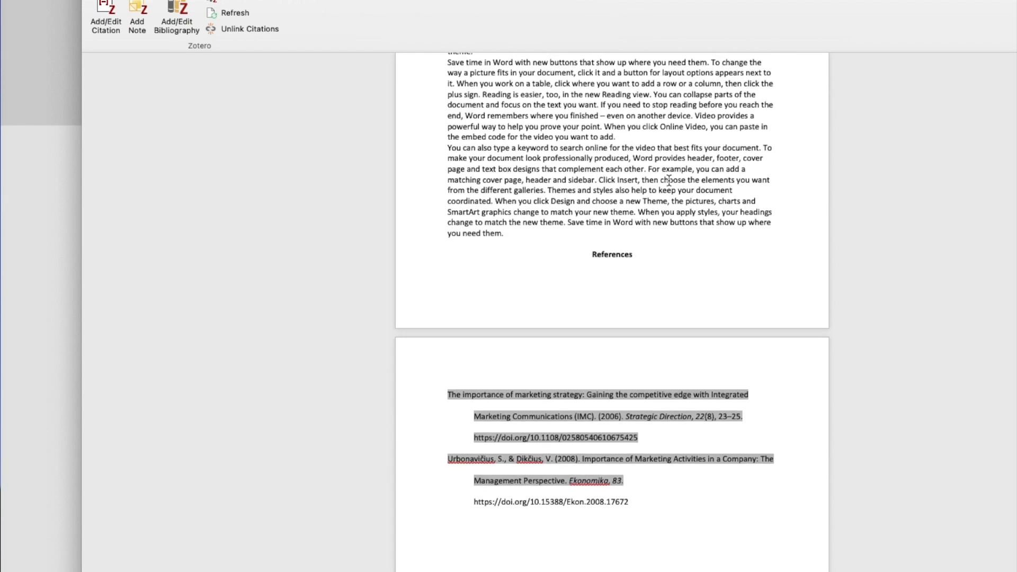
{"action": "left_click_drag", "start_coordinate": [446, 342], "coordinate": [634, 456]}
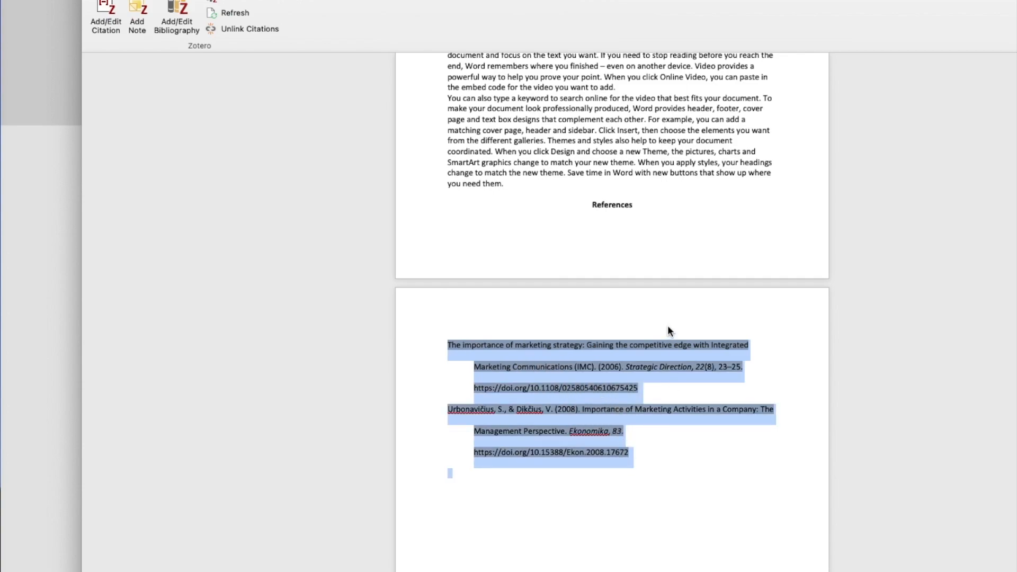
{"action": "scroll", "coordinate": [672, 272], "scroll_direction": "up", "scroll_amount": 8}
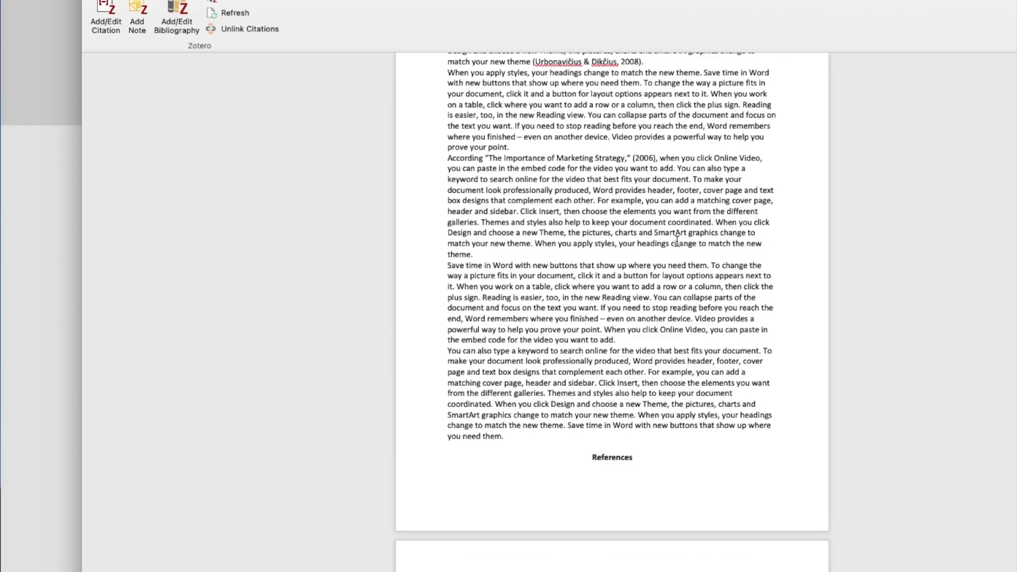
{"action": "scroll", "coordinate": [677, 240], "scroll_direction": "down", "scroll_amount": 5}
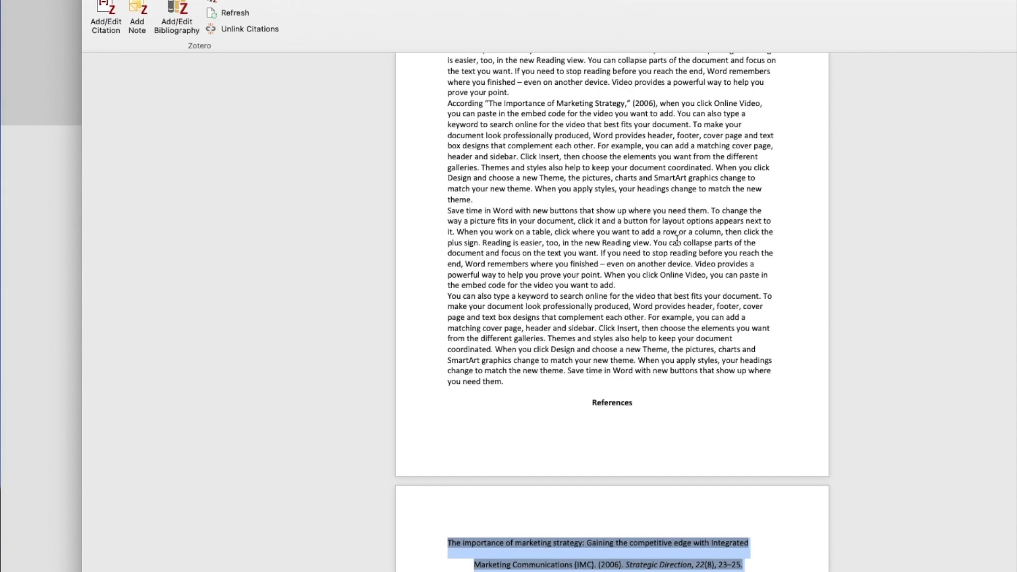
{"action": "left_click", "coordinate": [656, 541]}
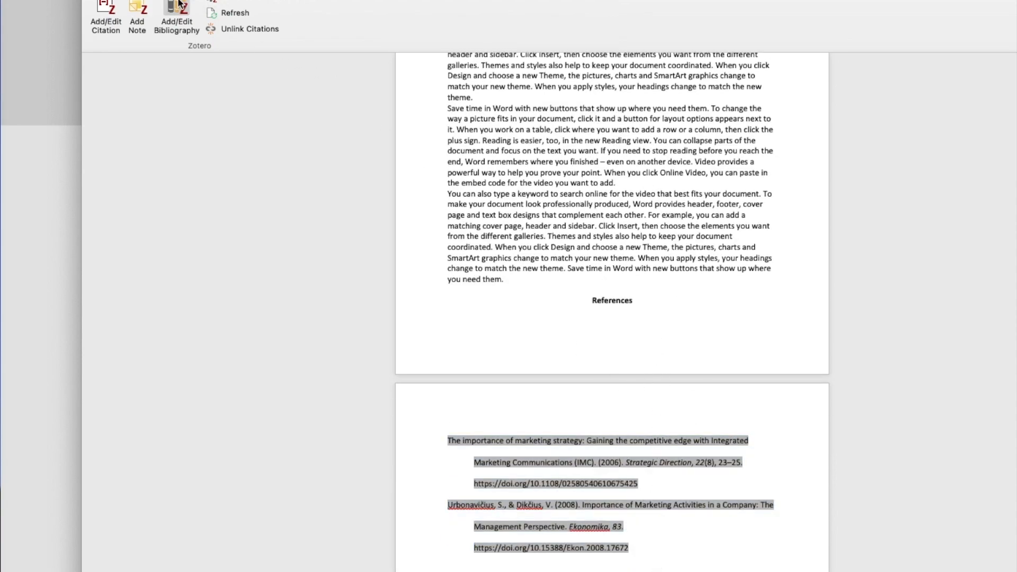
{"action": "scroll", "coordinate": [650, 334], "scroll_direction": "down", "scroll_amount": 2}
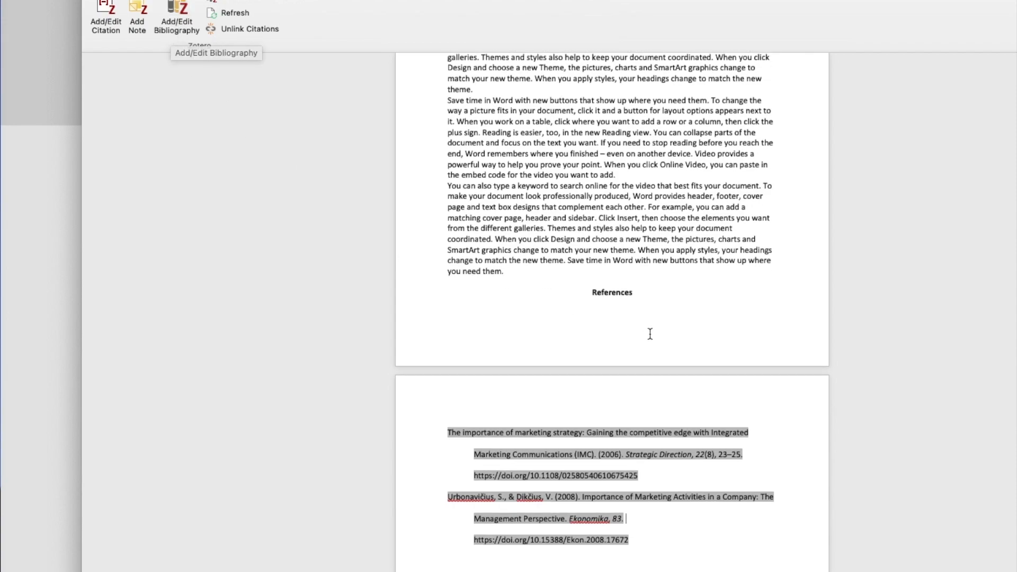
- Examine the in-text citation closing the first paragraph and all entries of the reference list on the second page
{"action": "key", "text": "super+n"}
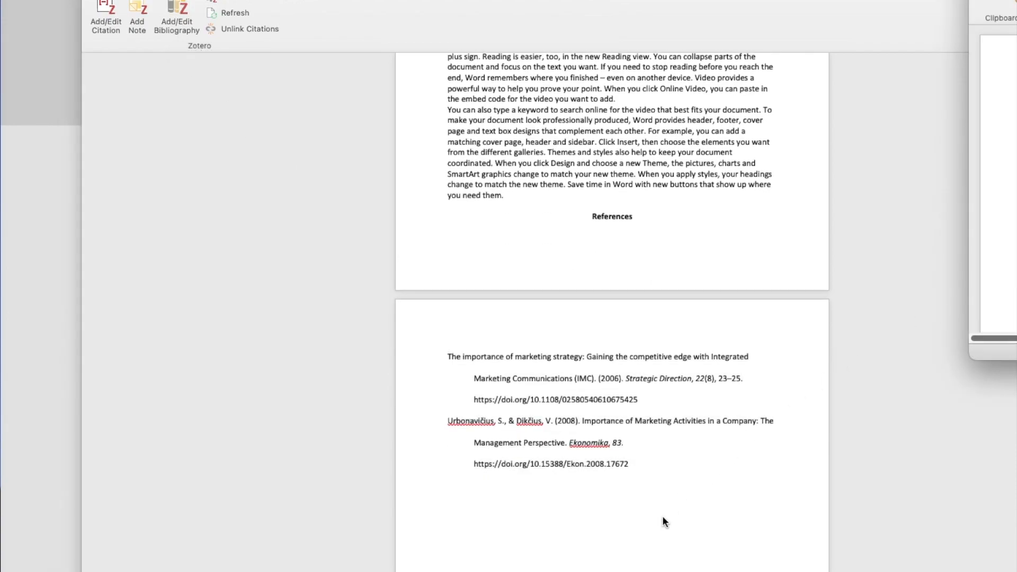
{"action": "scroll", "coordinate": [650, 494], "scroll_direction": "down", "scroll_amount": 1}
{"action": "left_click", "coordinate": [640, 411]}
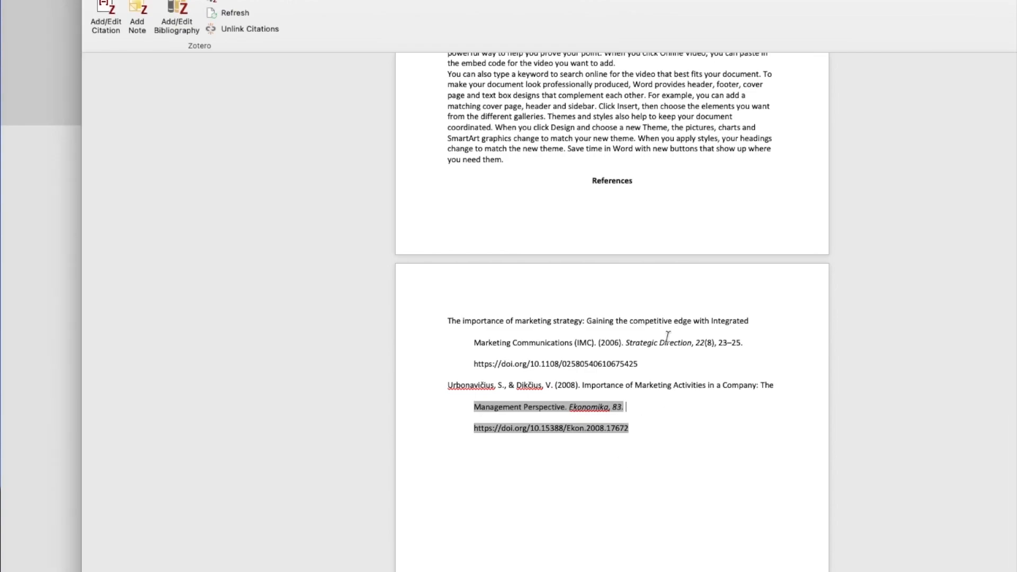
{"action": "scroll", "coordinate": [657, 328], "scroll_direction": "up", "scroll_amount": 2}
{"action": "scroll", "coordinate": [656, 326], "scroll_direction": "up", "scroll_amount": 5}
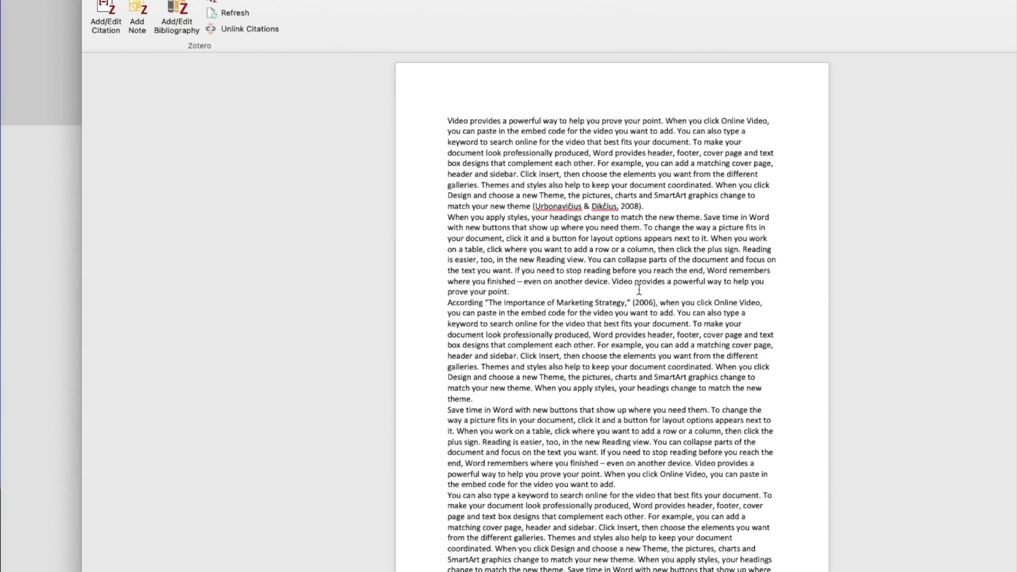
{"action": "left_click", "coordinate": [544, 215]}
{"action": "left_click", "coordinate": [663, 206]}
{"action": "left_click_drag", "start_coordinate": [663, 207], "coordinate": [532, 201]}
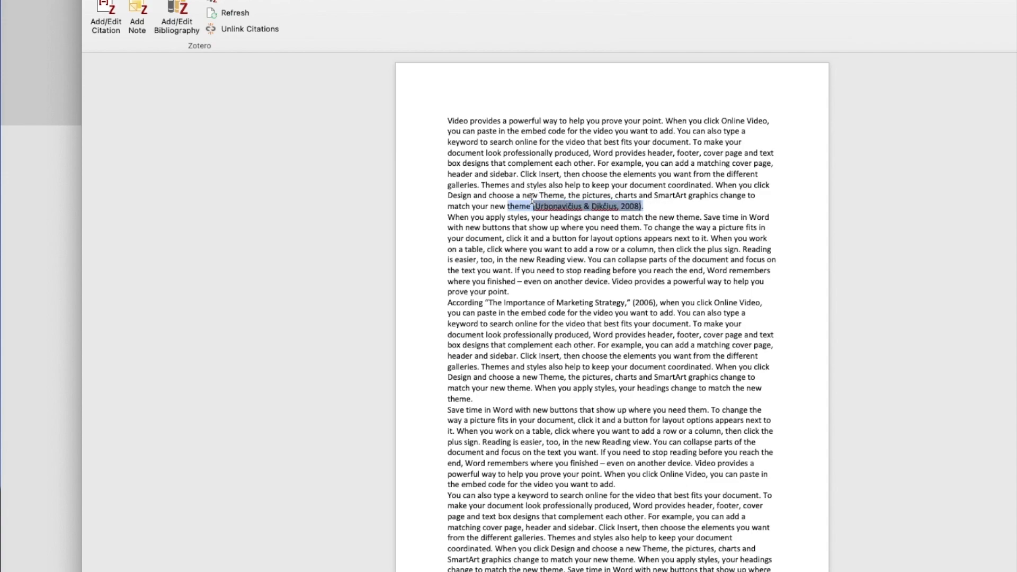
{"action": "scroll", "coordinate": [532, 200], "scroll_direction": "down", "scroll_amount": 10}
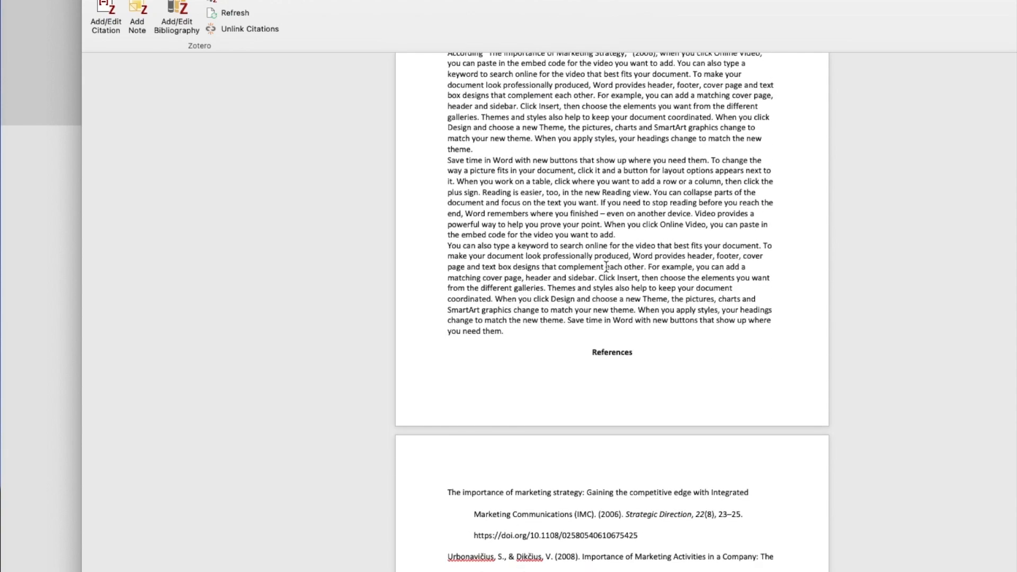
{"action": "left_click_drag", "start_coordinate": [449, 321], "coordinate": [637, 425]}
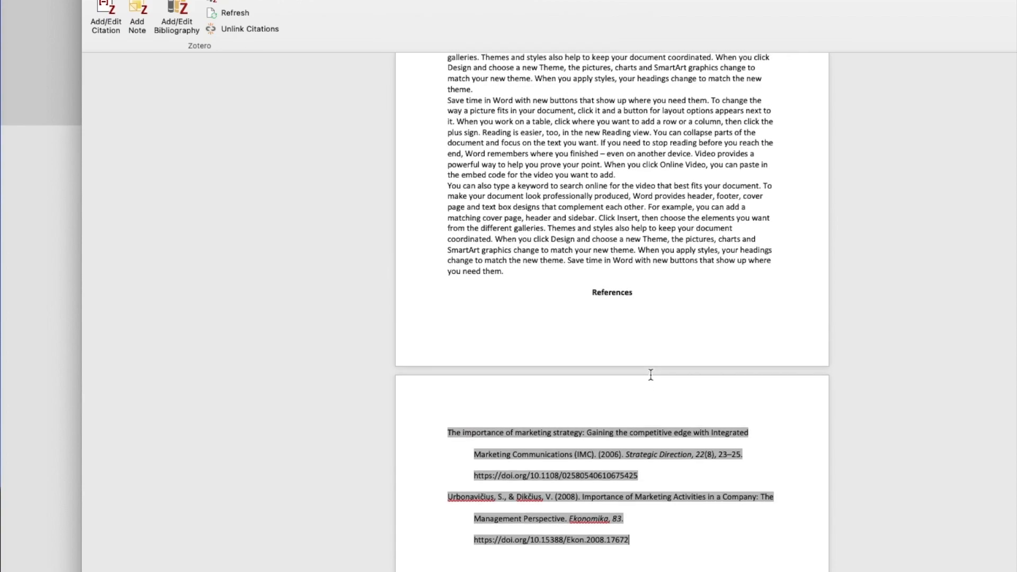
{"action": "scroll", "coordinate": [651, 375], "scroll_direction": "up", "scroll_amount": 3}
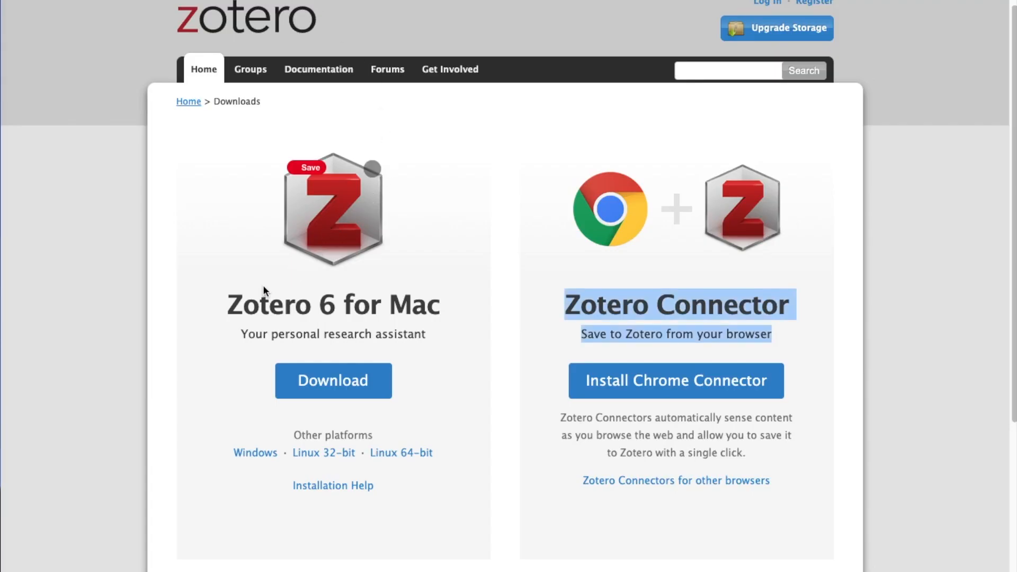
- Review the Zotero 6 for Mac and Zotero Connector headings on the Zotero downloads page
{"action": "left_click_drag", "start_coordinate": [225, 307], "coordinate": [782, 310]}
{"action": "left_click", "coordinate": [782, 310]}
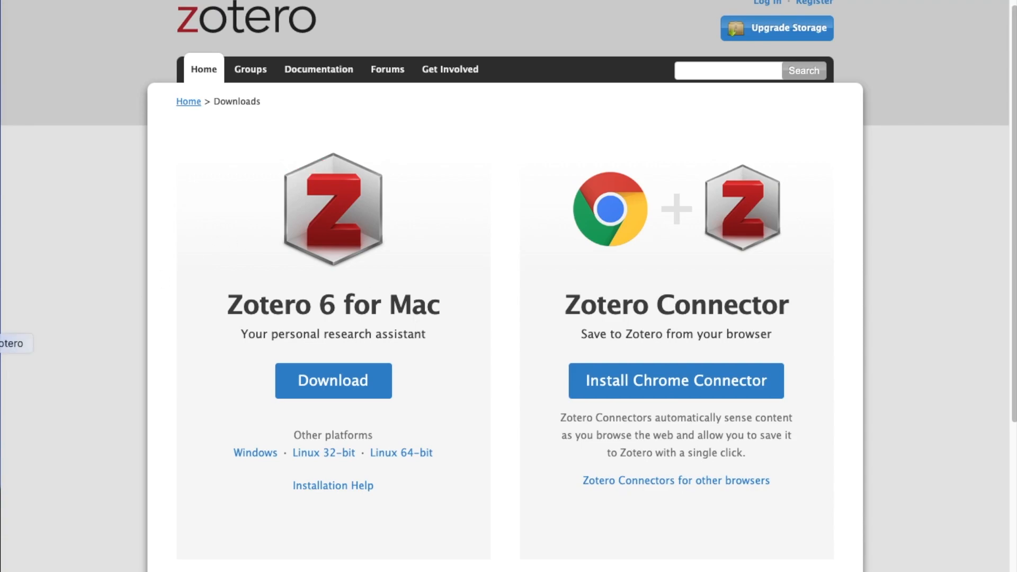
- Switch to Zotero and move all the articles in My Library, including those in the NEW collection, to the bin
{"action": "left_click", "coordinate": [1, 343]}
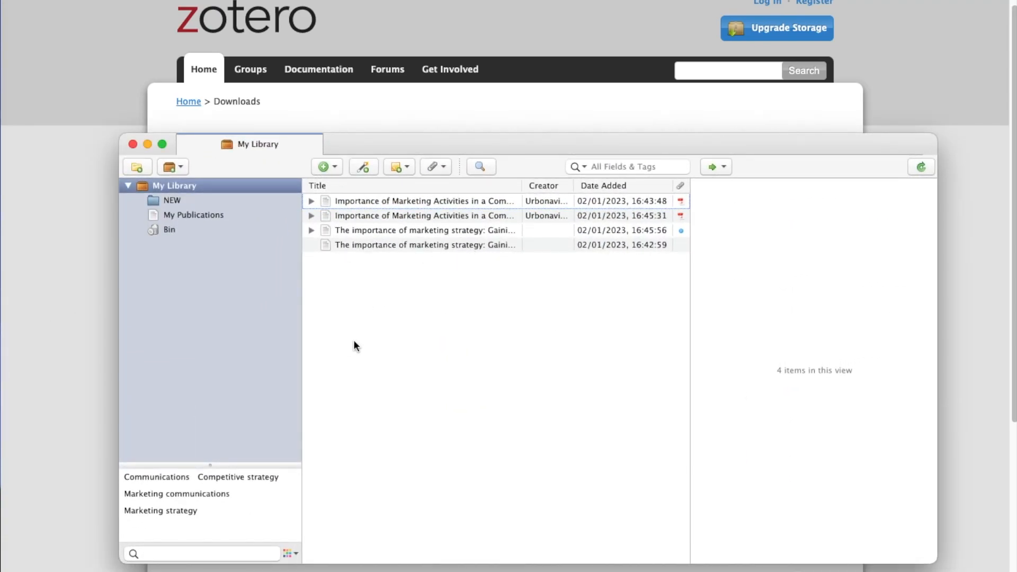
{"action": "left_click", "coordinate": [160, 206]}
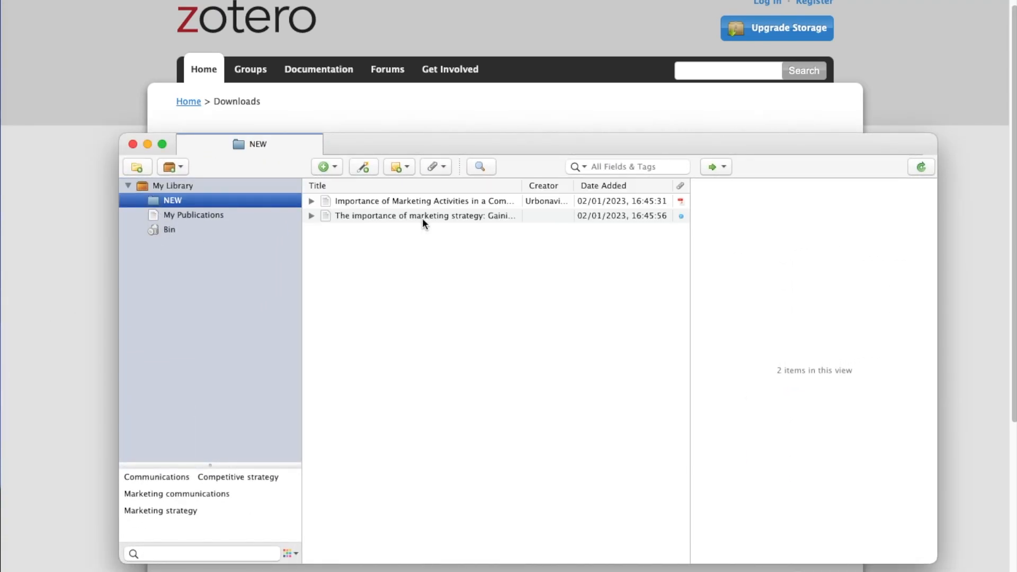
{"action": "left_click", "coordinate": [266, 187]}
{"action": "left_click", "coordinate": [463, 268]}
{"action": "key", "text": "super+a"}
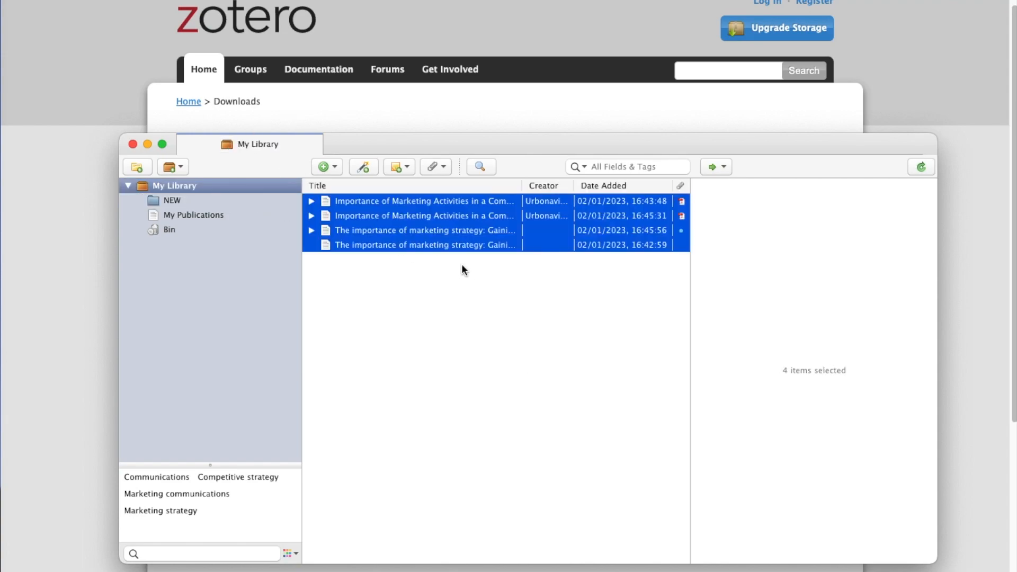
{"action": "right_click", "coordinate": [464, 269]}
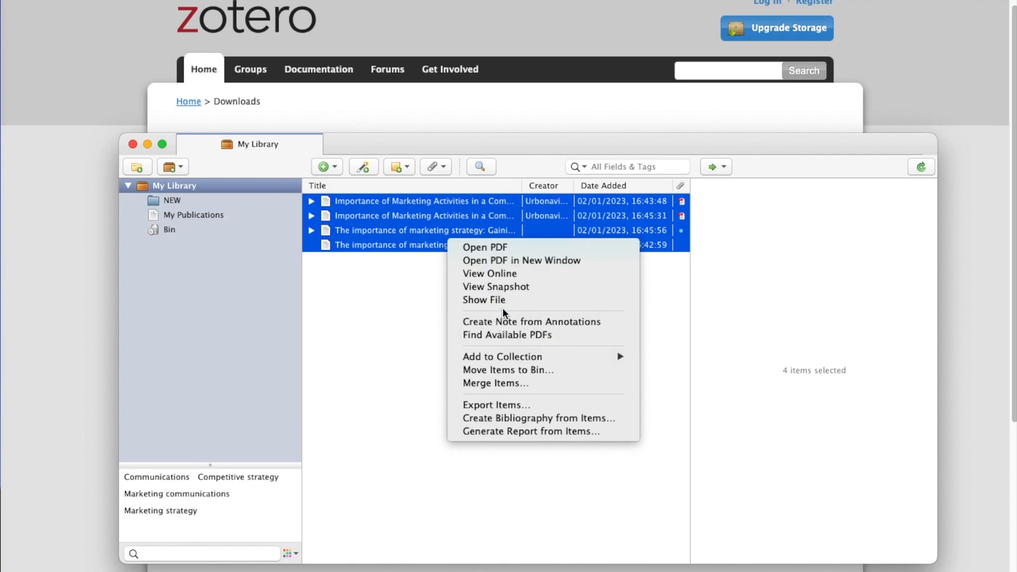
{"action": "left_click", "coordinate": [515, 369]}
{"action": "left_click", "coordinate": [629, 371]}
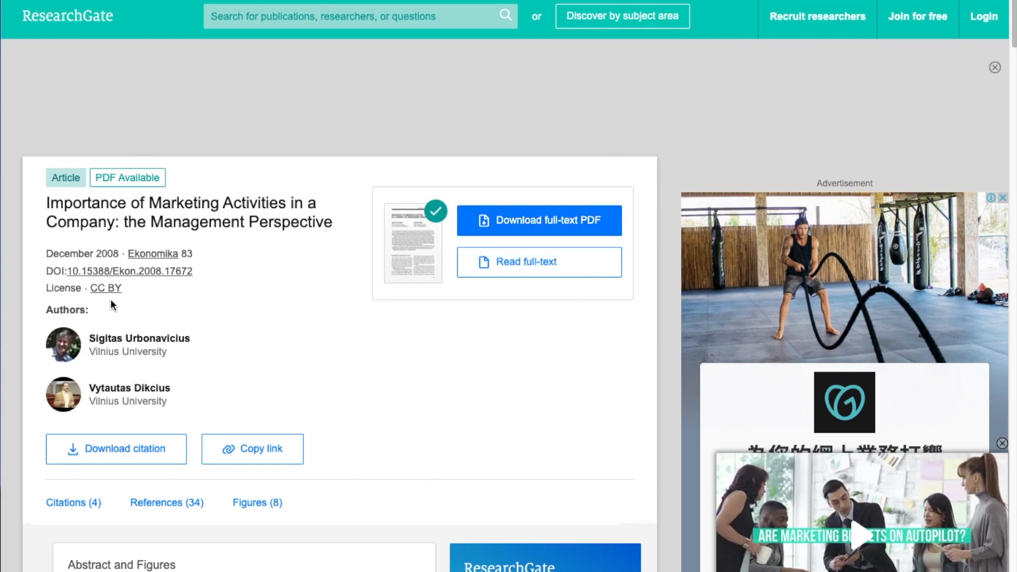
- Switch to Word and inspect the NEW and My Publications collections in the citation dialog's Classic View, without inserting a citation
{"action": "left_click", "coordinate": [1, 346]}
{"action": "left_click_drag", "start_coordinate": [572, 356], "coordinate": [524, 164]}
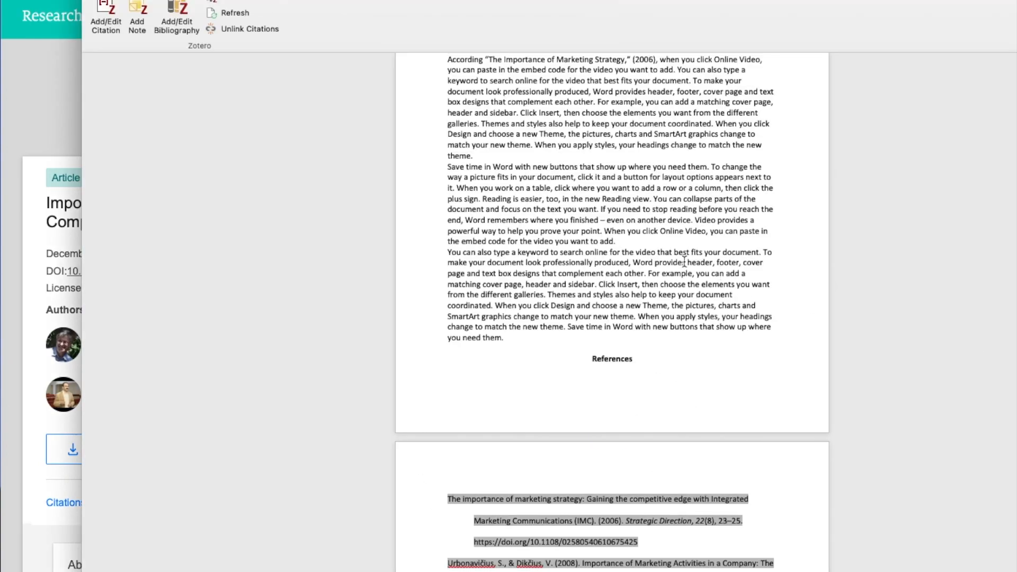
{"action": "scroll", "coordinate": [612, 318], "scroll_direction": "up", "scroll_amount": 5}
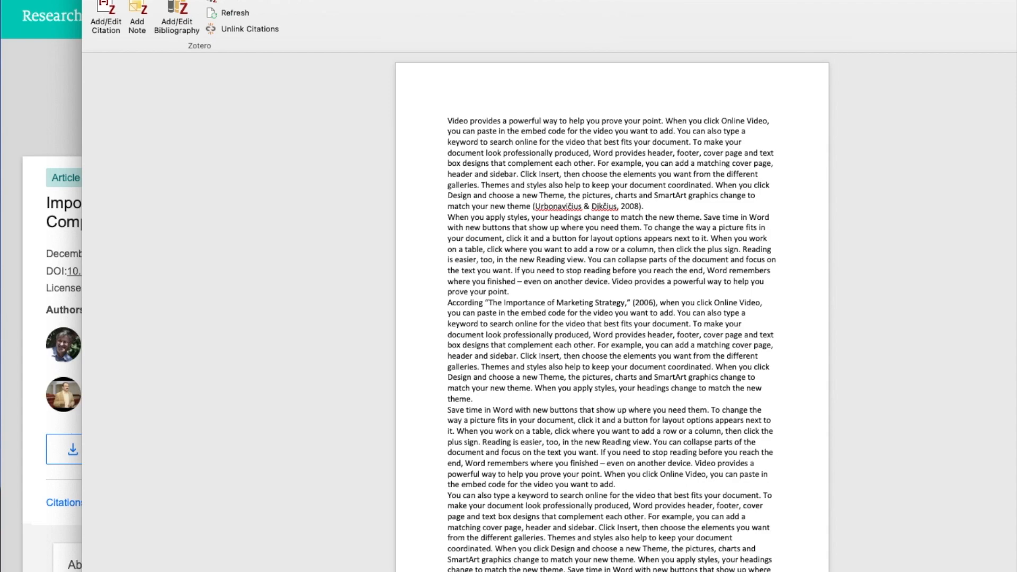
{"action": "left_click", "coordinate": [652, 203]}
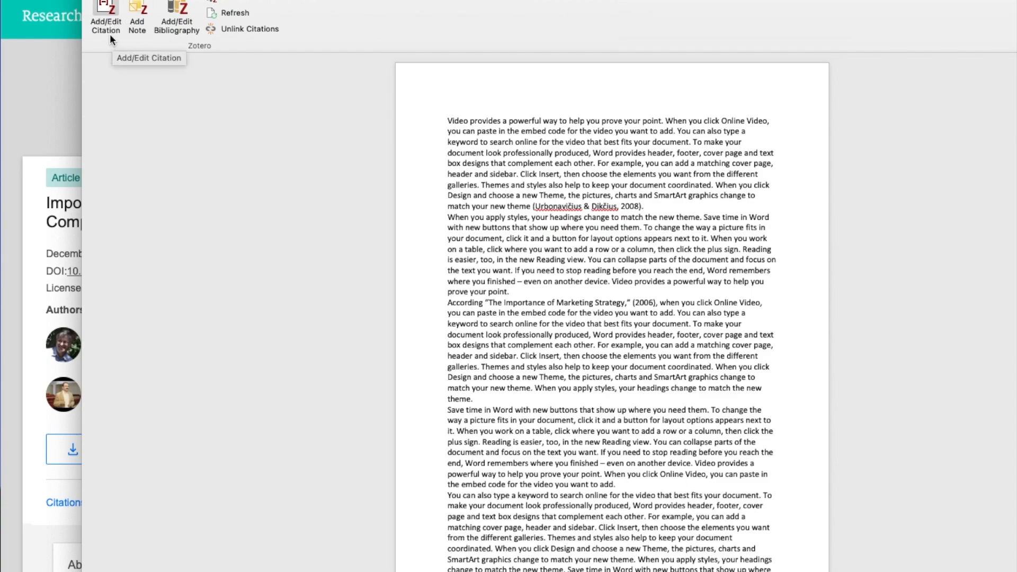
{"action": "left_click", "coordinate": [104, 16]}
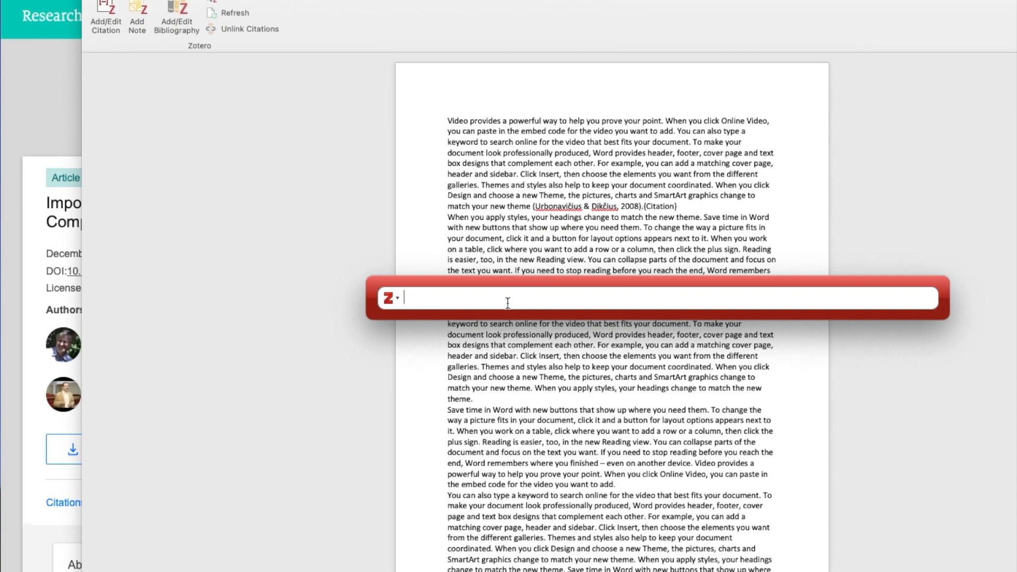
{"action": "left_click", "coordinate": [397, 301]}
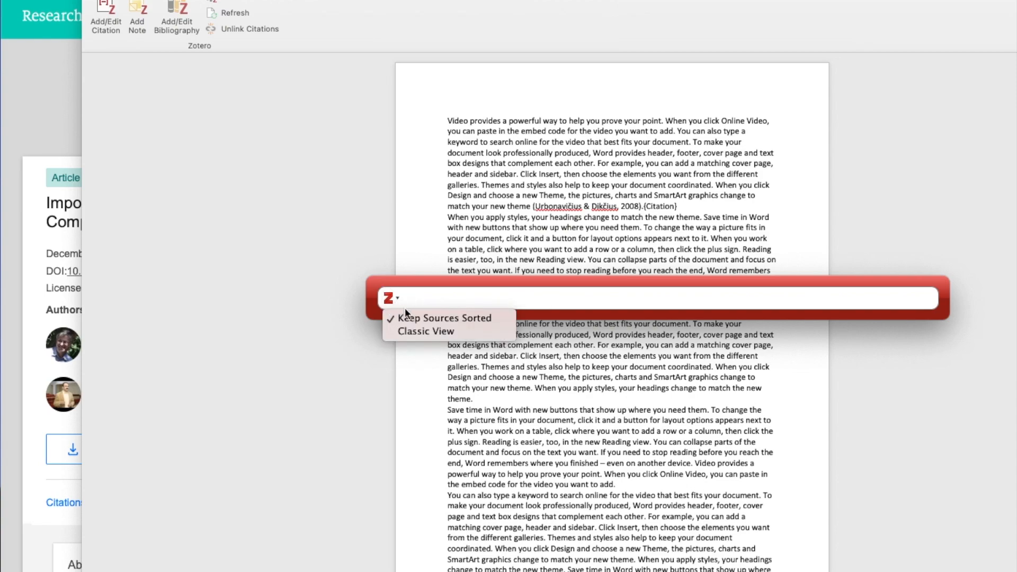
{"action": "left_click", "coordinate": [415, 331]}
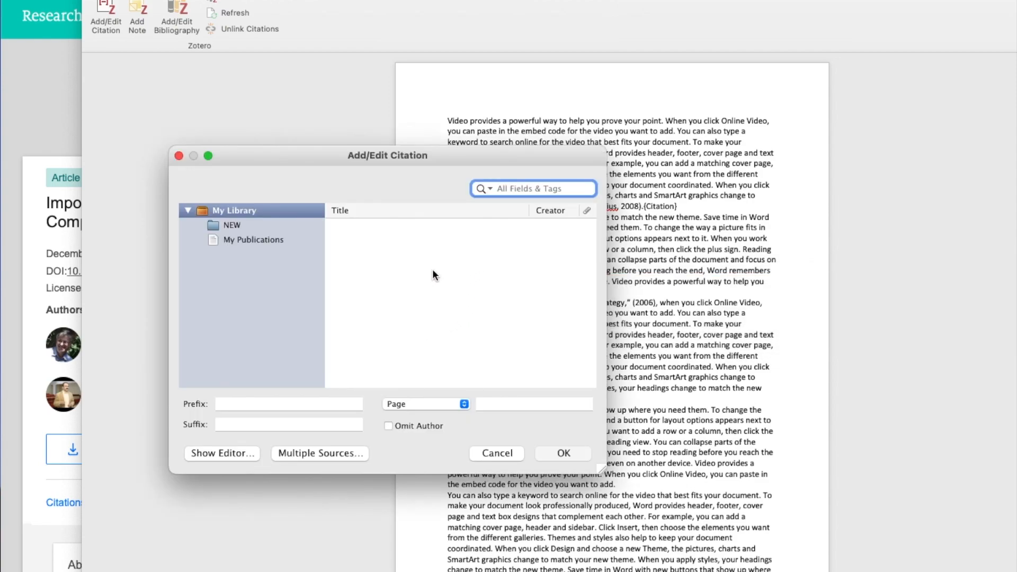
{"action": "left_click", "coordinate": [256, 226]}
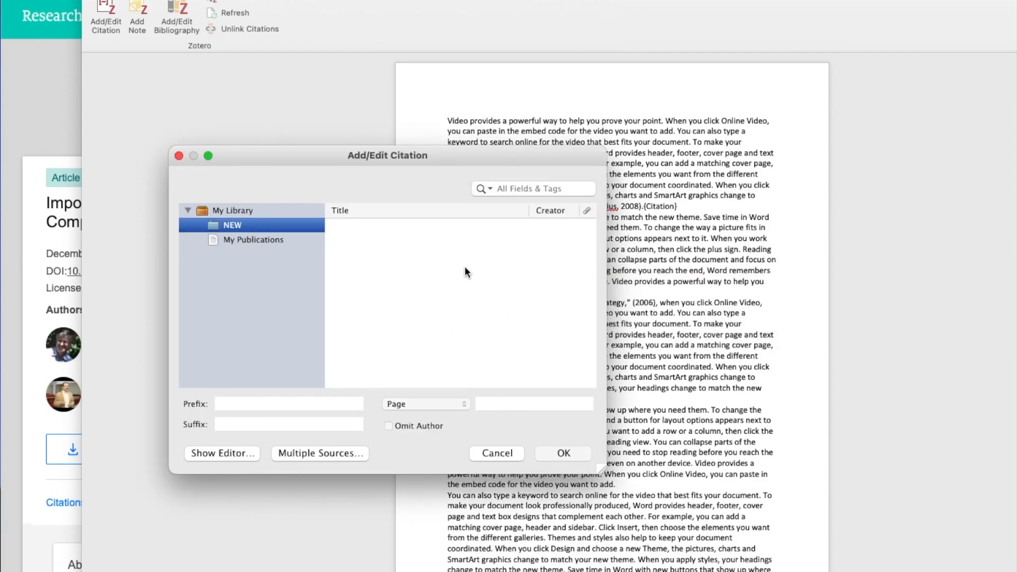
{"action": "left_click", "coordinate": [238, 241]}
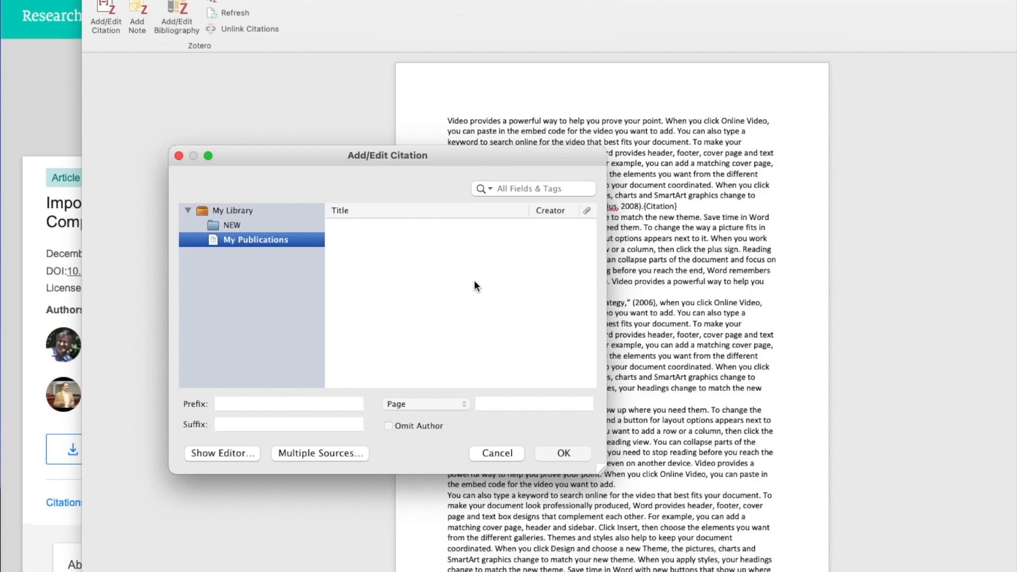
{"action": "left_click", "coordinate": [498, 453]}
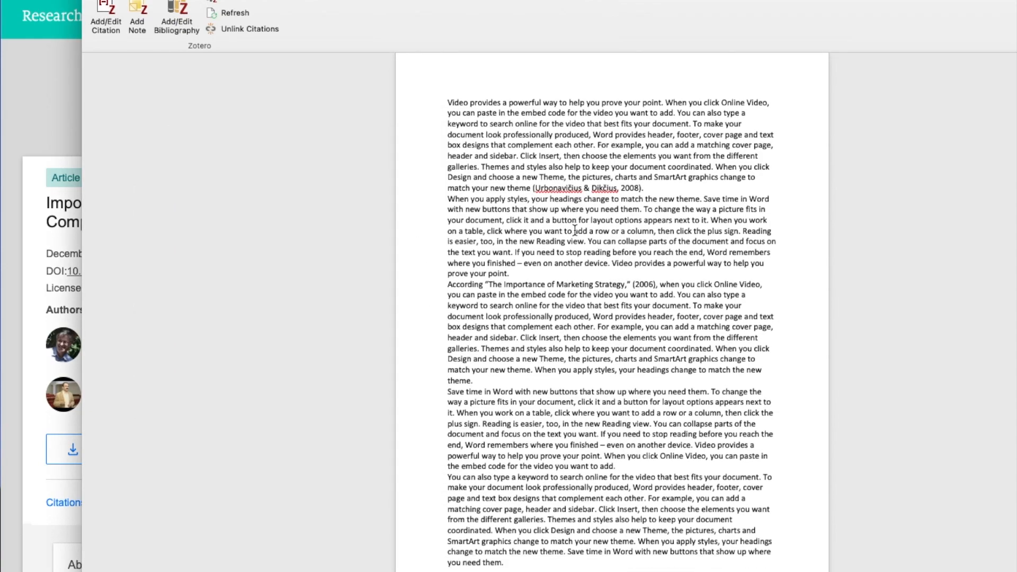
- Check whether the in-text citations, the "References" heading and the bibliography entries are still in the document
{"action": "left_click", "coordinate": [579, 205]}
{"action": "scroll", "coordinate": [695, 233], "scroll_direction": "down", "scroll_amount": 3}
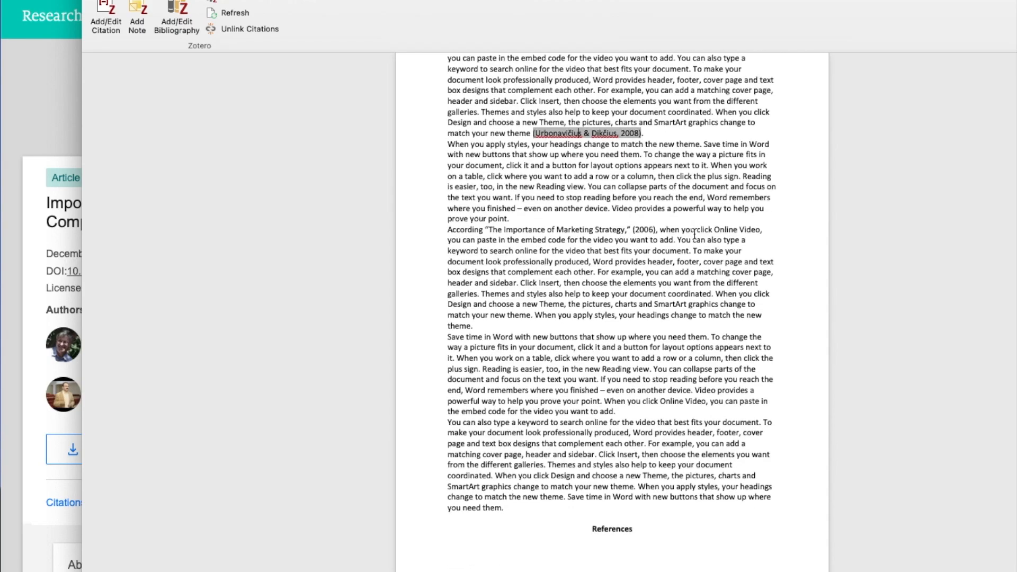
{"action": "scroll", "coordinate": [631, 241], "scroll_direction": "down", "scroll_amount": 2}
{"action": "left_click", "coordinate": [628, 243]}
{"action": "scroll", "coordinate": [668, 238], "scroll_direction": "down", "scroll_amount": 1}
{"action": "scroll", "coordinate": [669, 239], "scroll_direction": "down", "scroll_amount": 1}
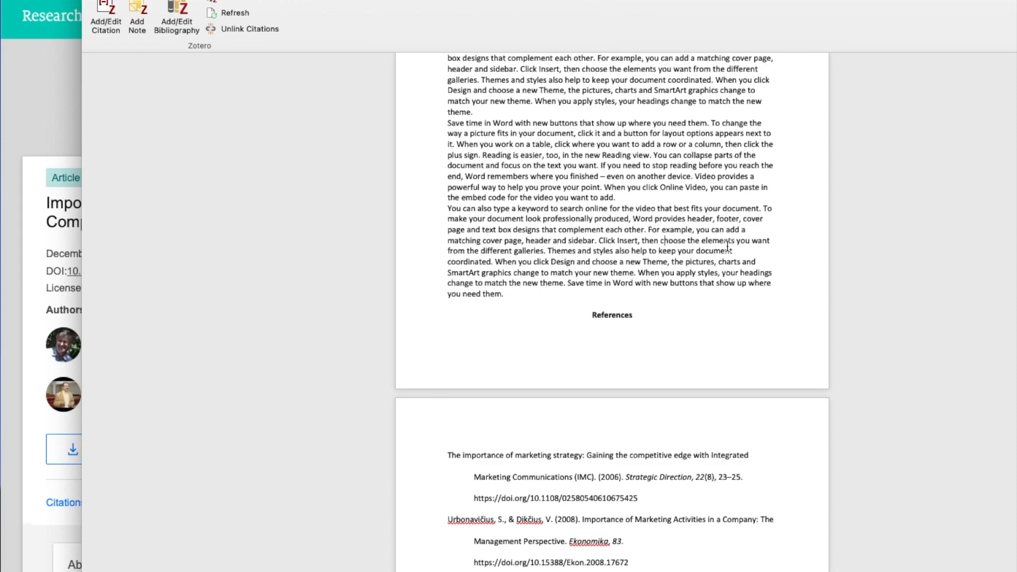
{"action": "scroll", "coordinate": [609, 255], "scroll_direction": "down", "scroll_amount": 1}
{"action": "left_click_drag", "start_coordinate": [579, 240], "coordinate": [671, 238]}
{"action": "scroll", "coordinate": [729, 244], "scroll_direction": "down", "scroll_amount": 2}
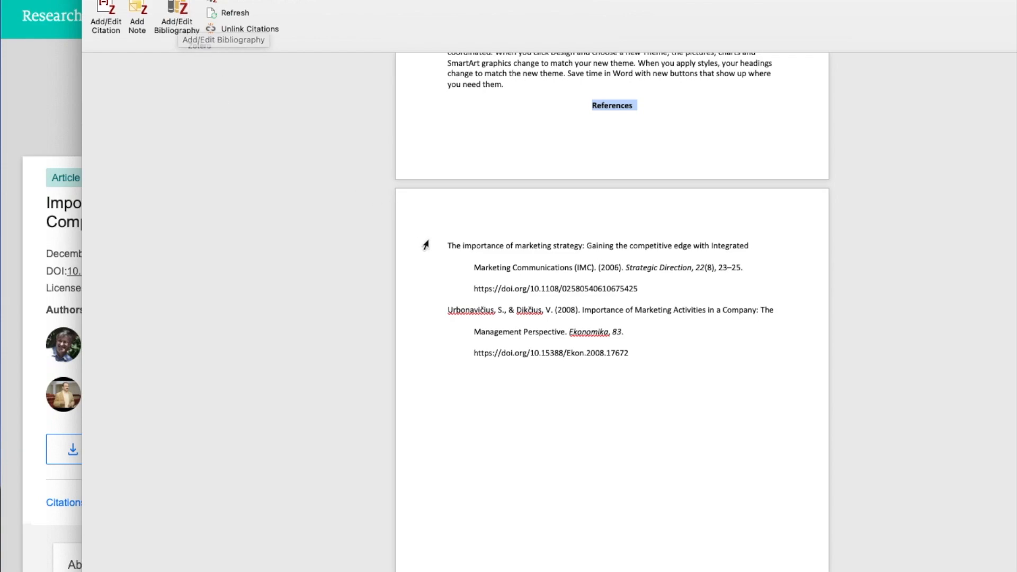
{"action": "left_click", "coordinate": [449, 246]}
{"action": "left_click_drag", "start_coordinate": [449, 246], "coordinate": [669, 351]}
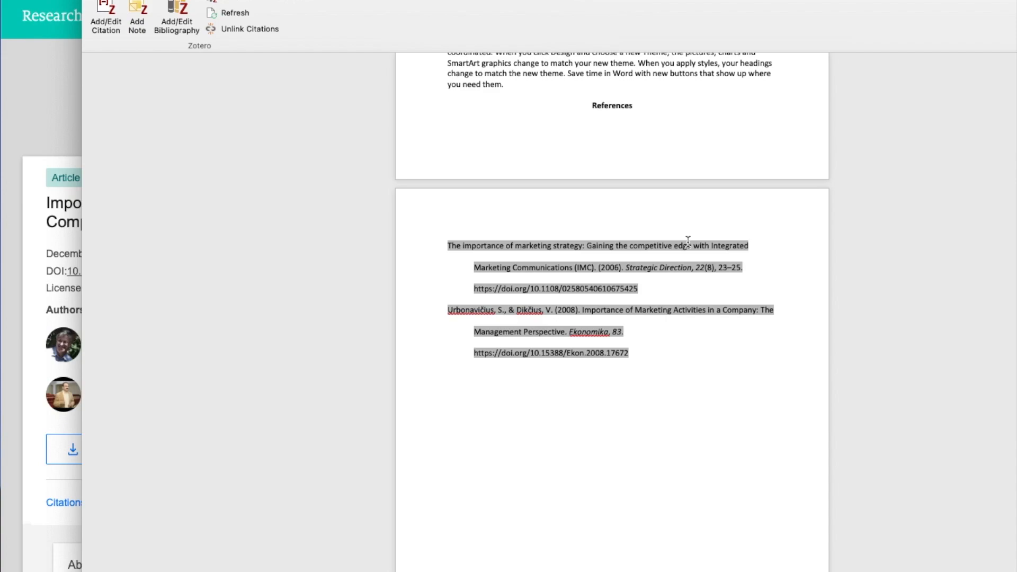